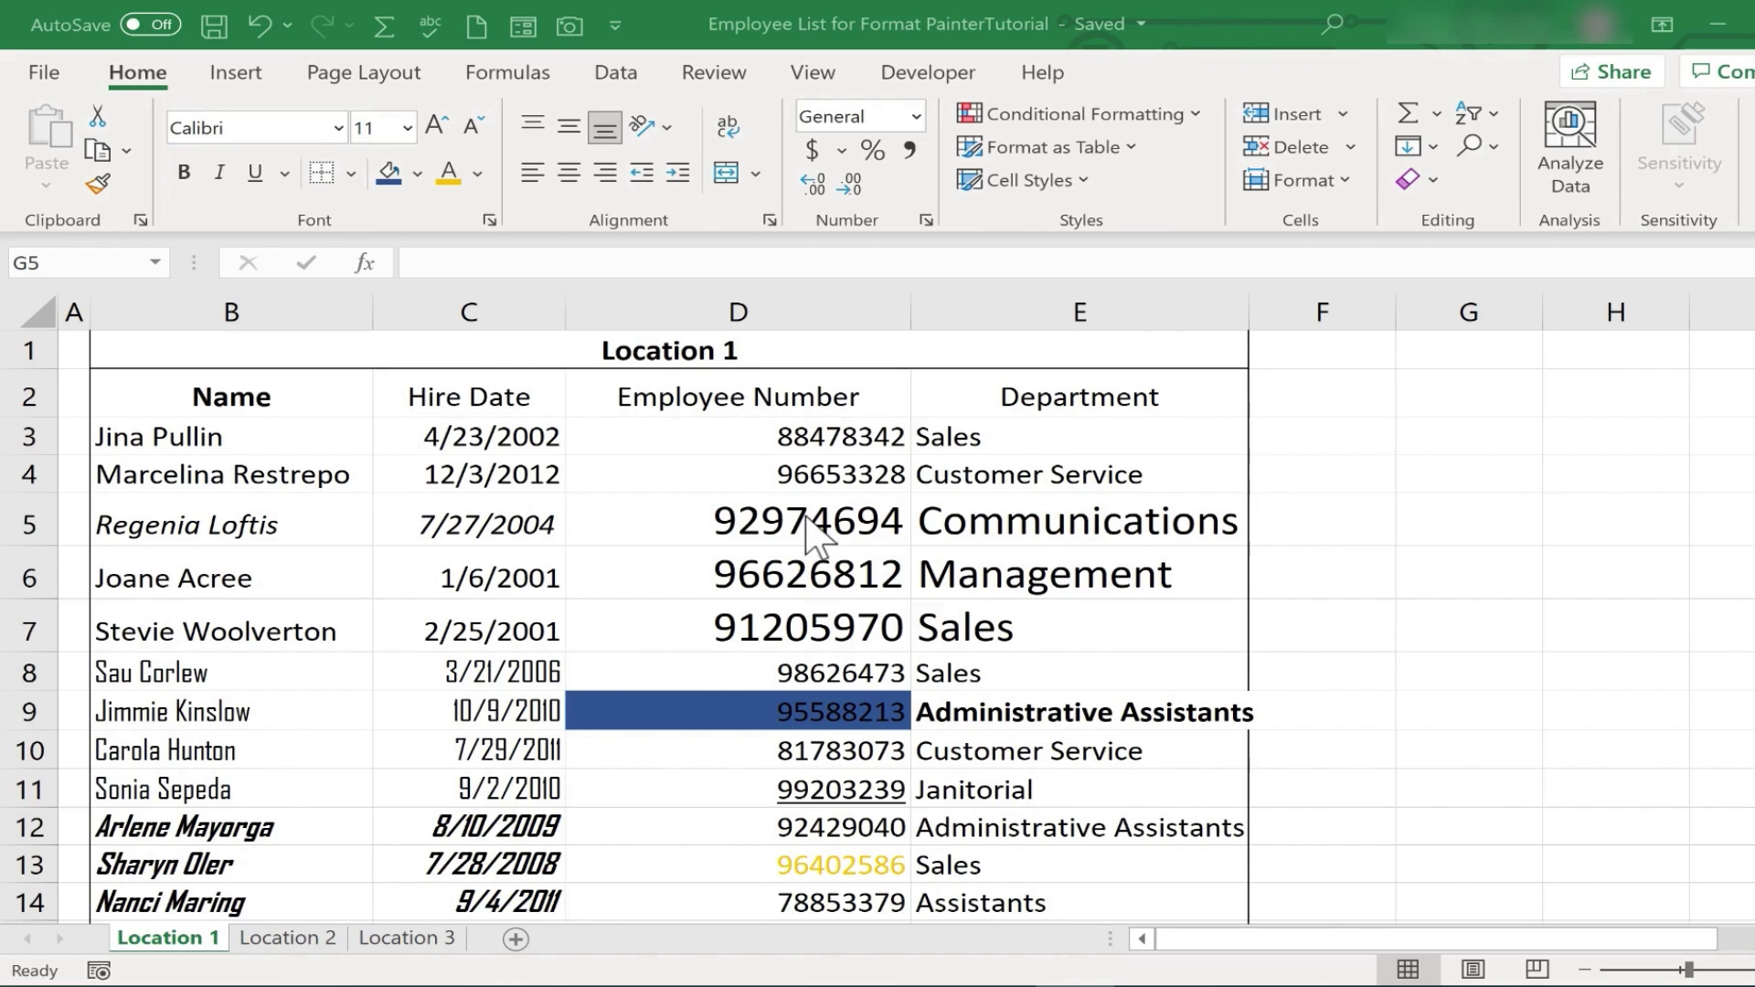
# Set the font size of cell D5 in the Employee Number column to 12
pyautogui.click(803, 518)
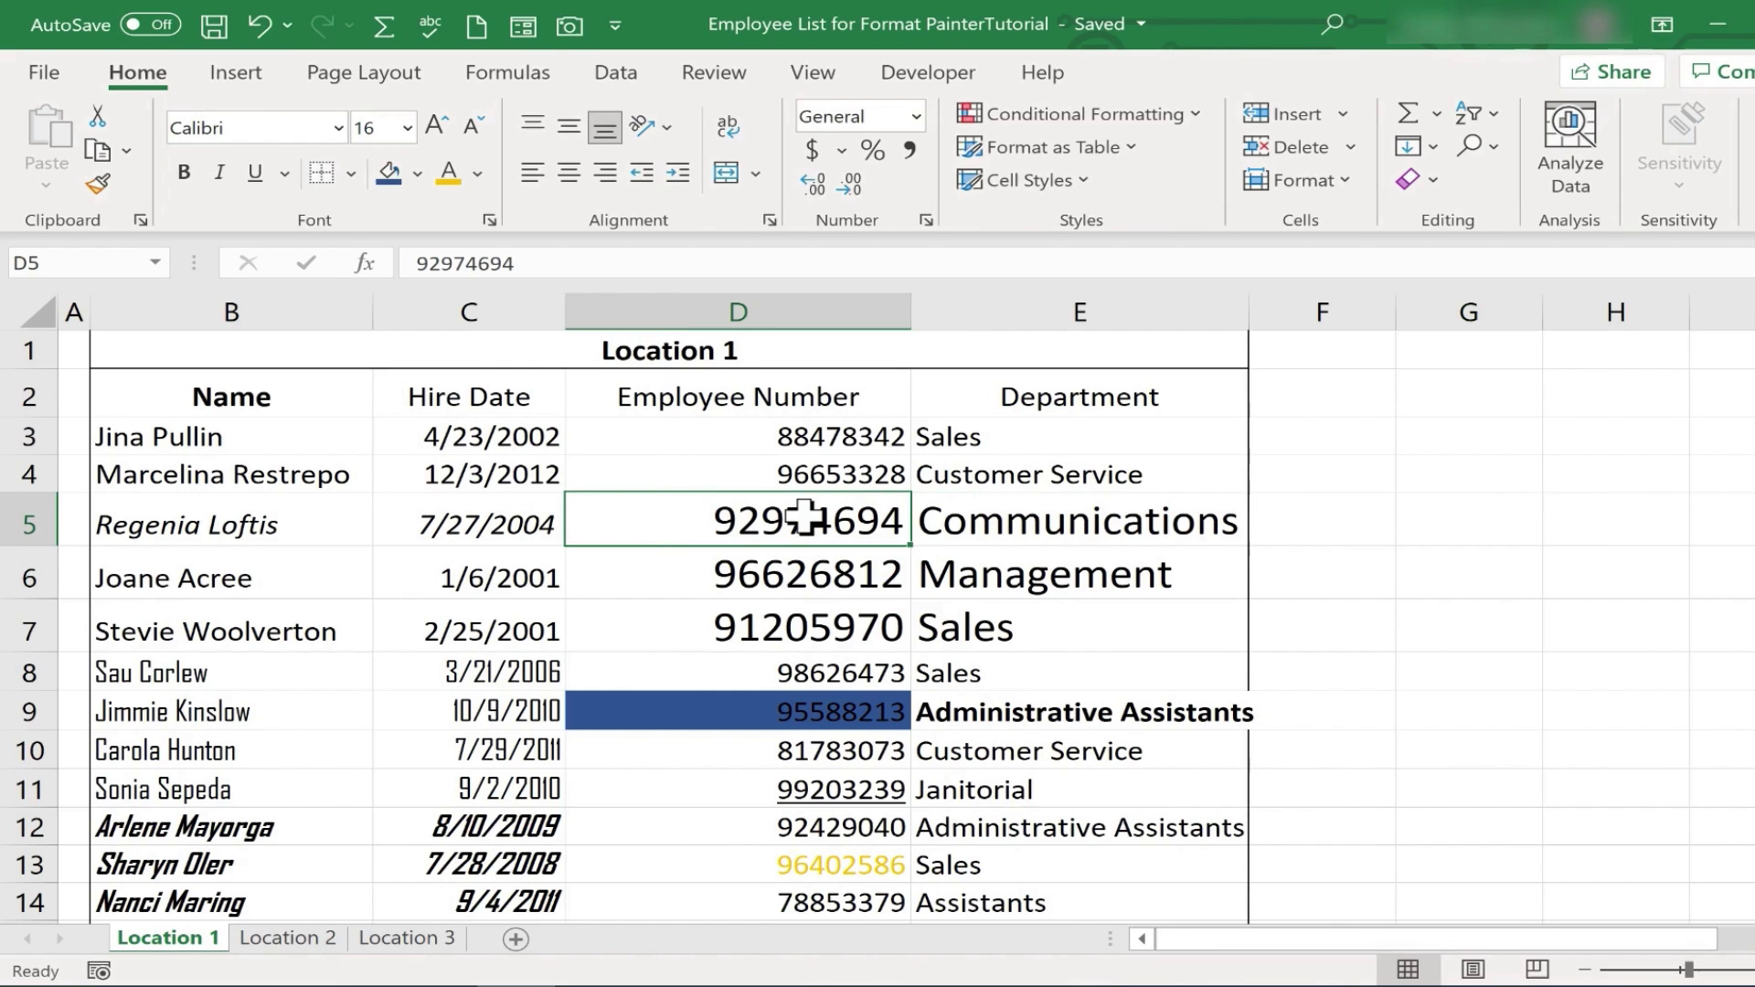
pyautogui.click(407, 128)
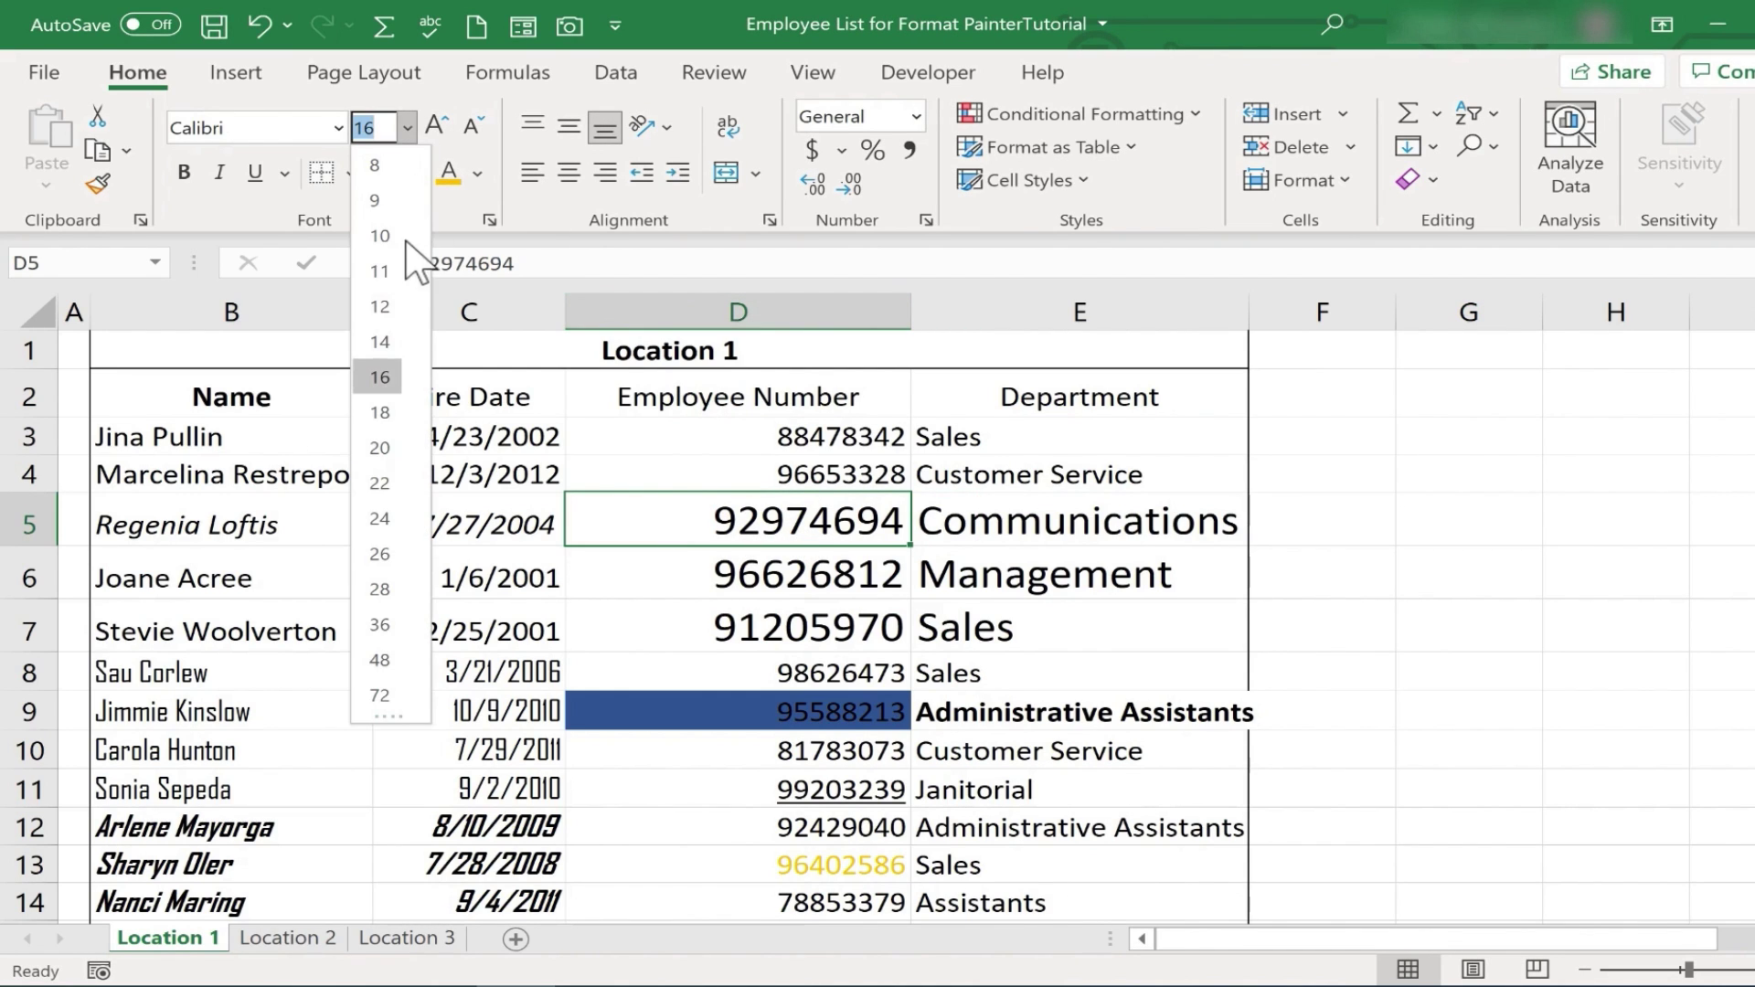
pyautogui.click(391, 302)
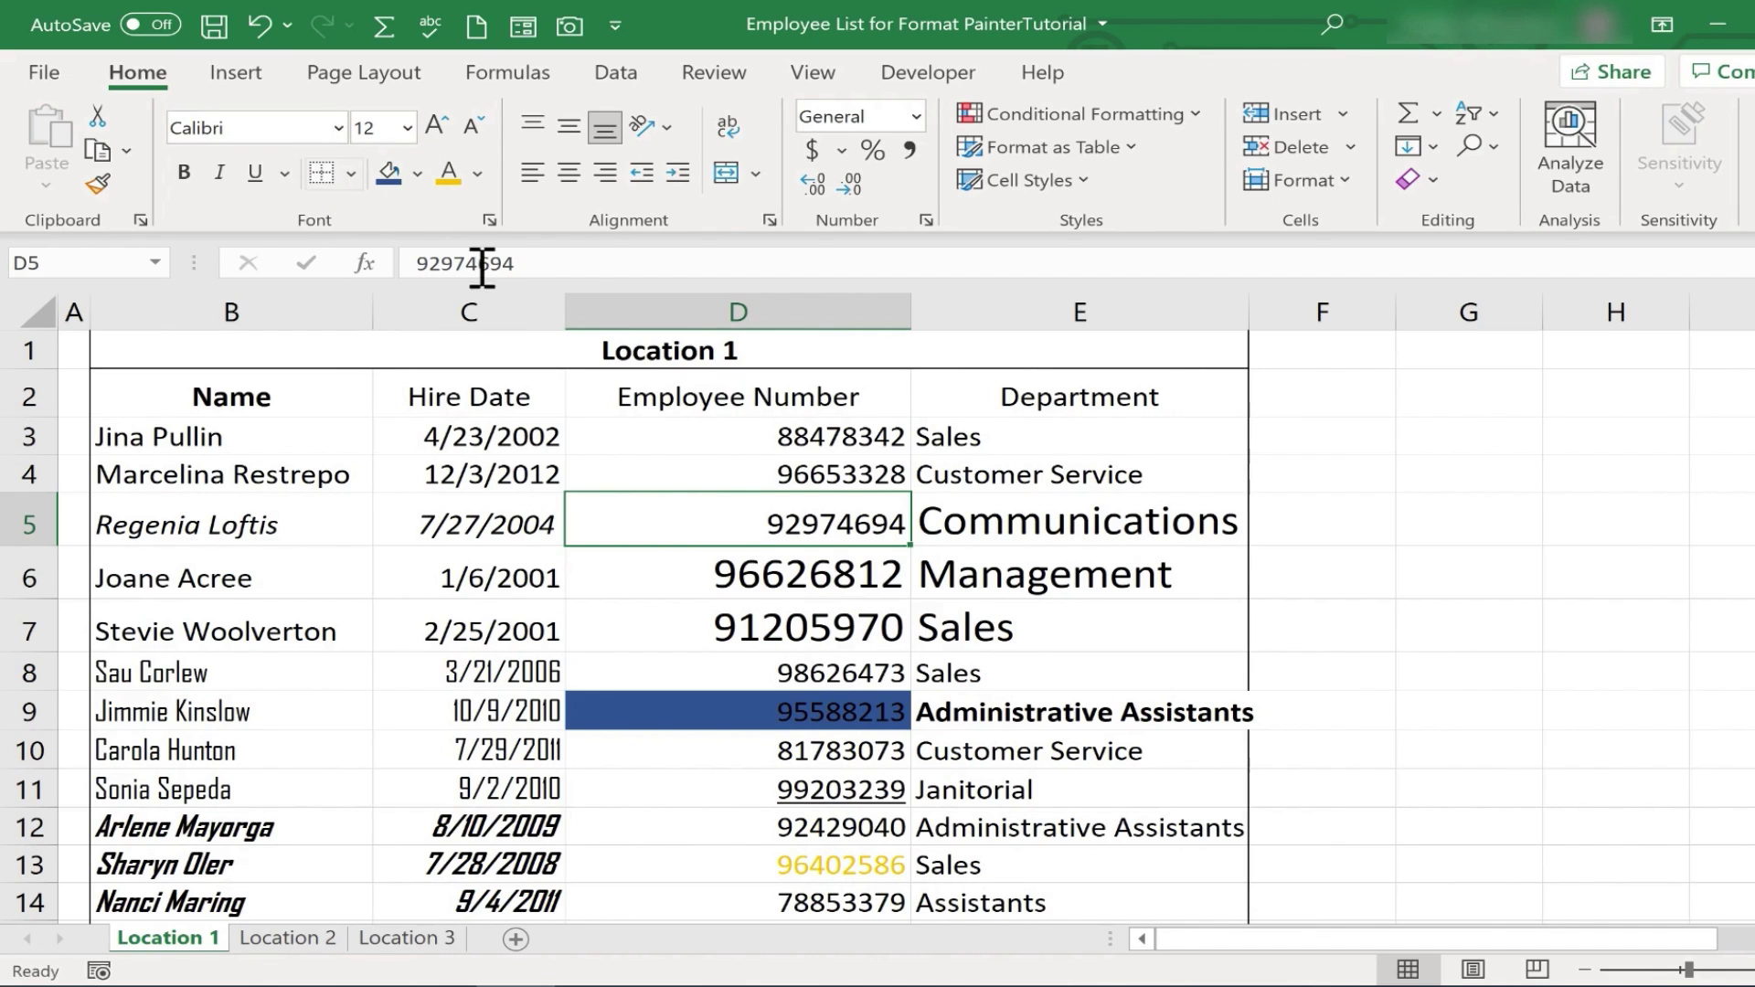
pyautogui.click(1044, 551)
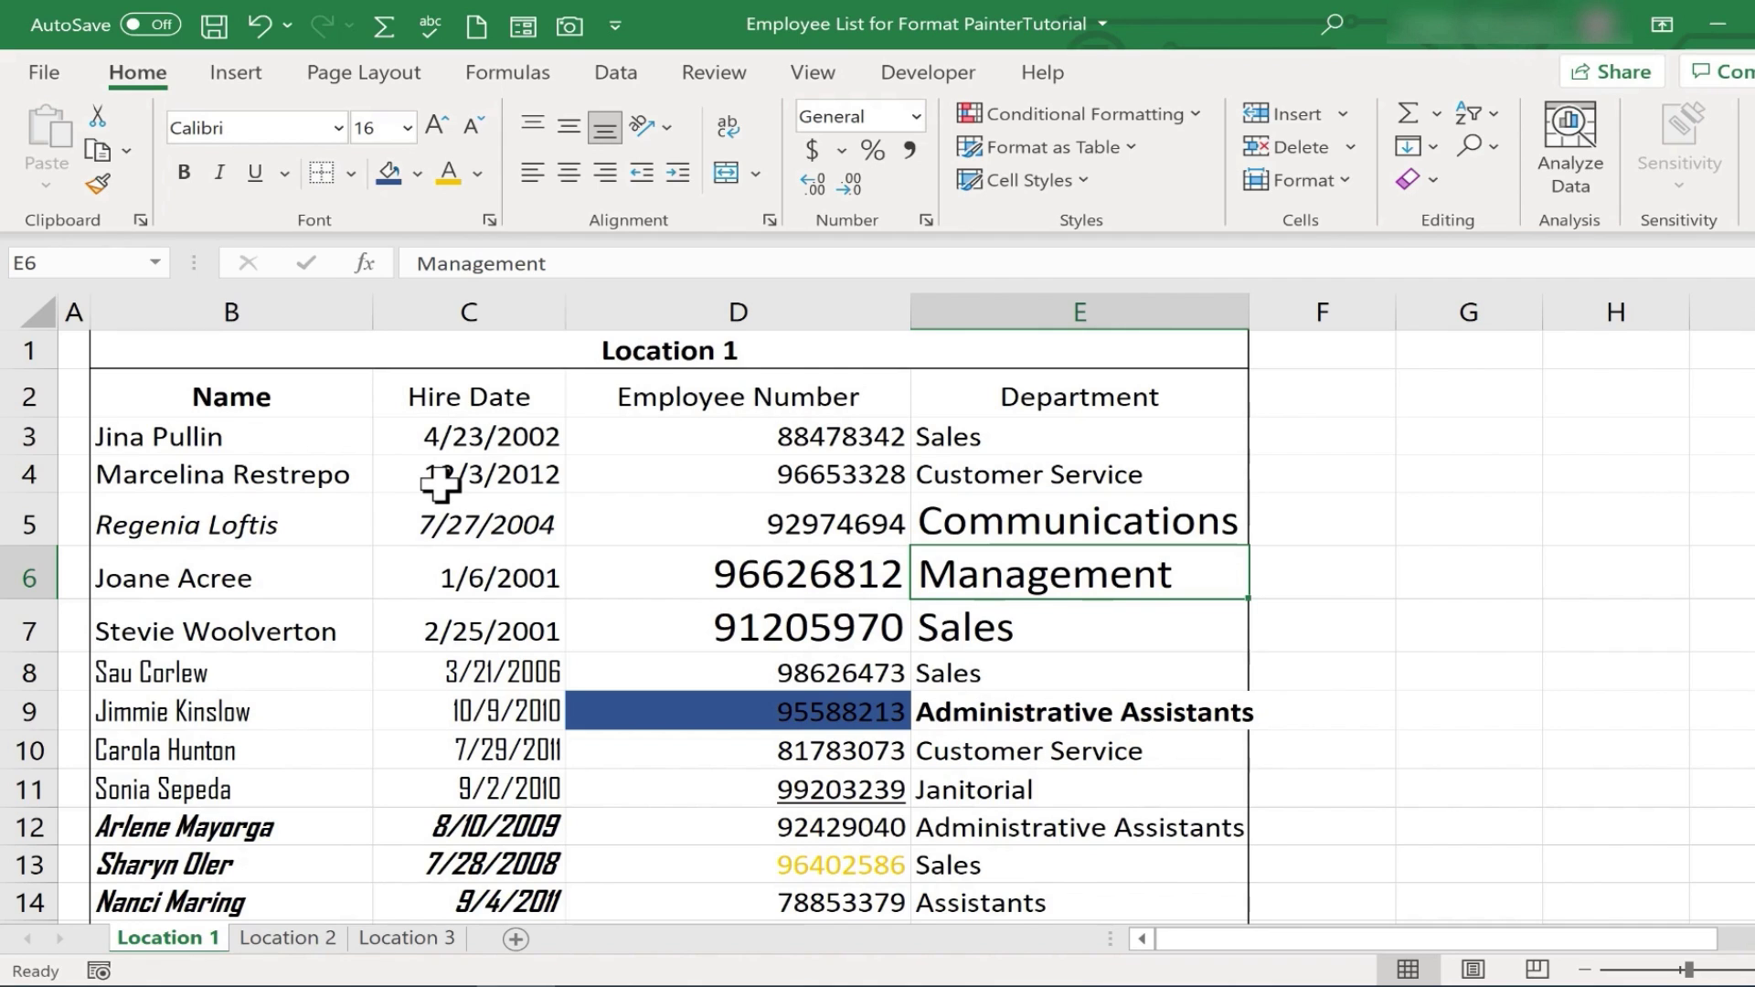
# Try the Format Painter by copying cell B3's formatting to the name in B12, and undo the last action
pyautogui.click(196, 438)
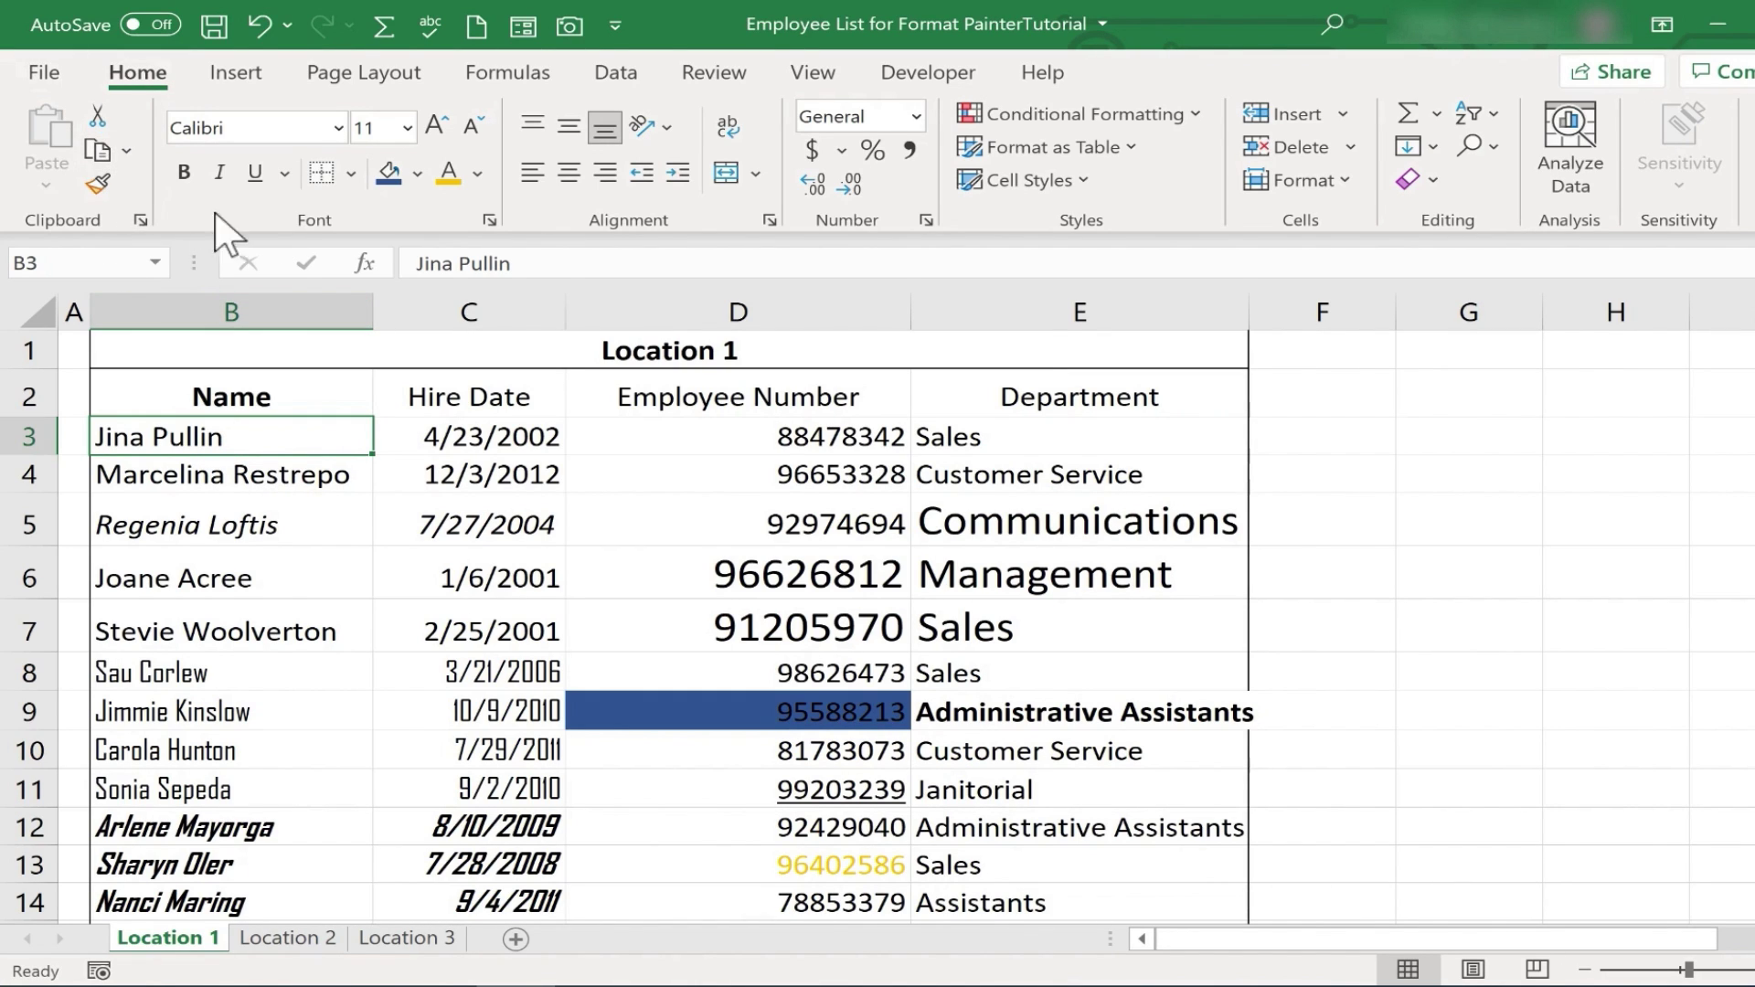
pyautogui.click(104, 187)
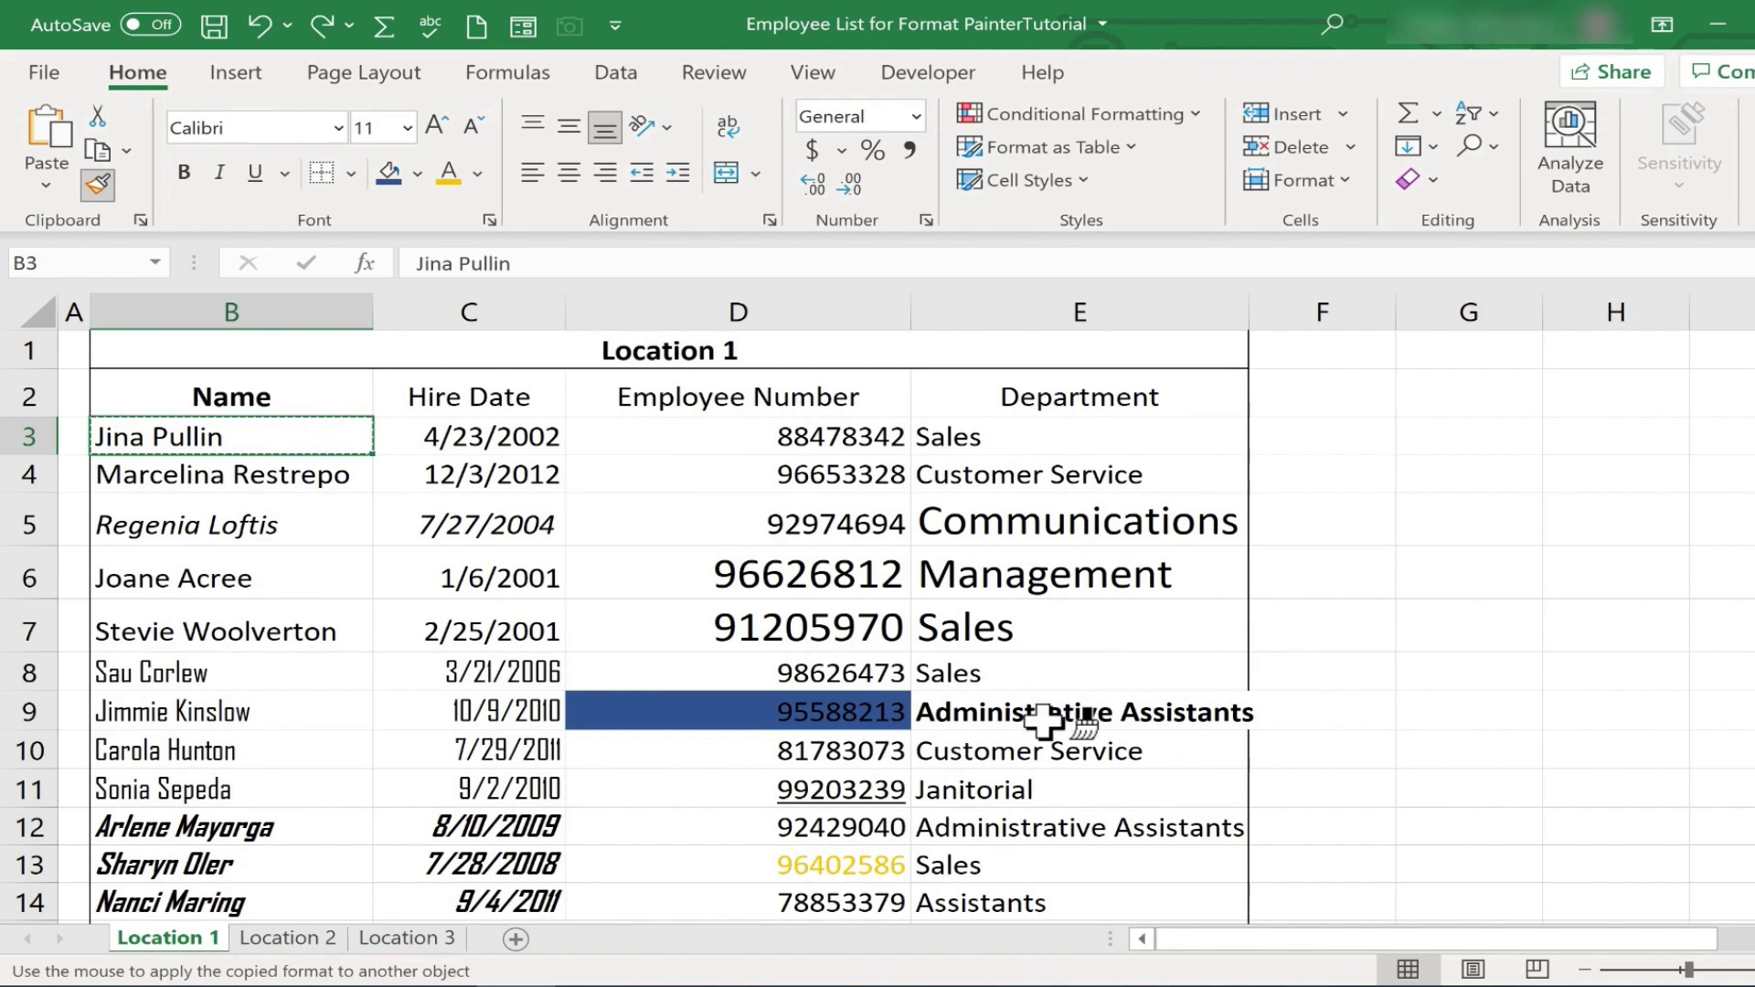
pyautogui.click(237, 825)
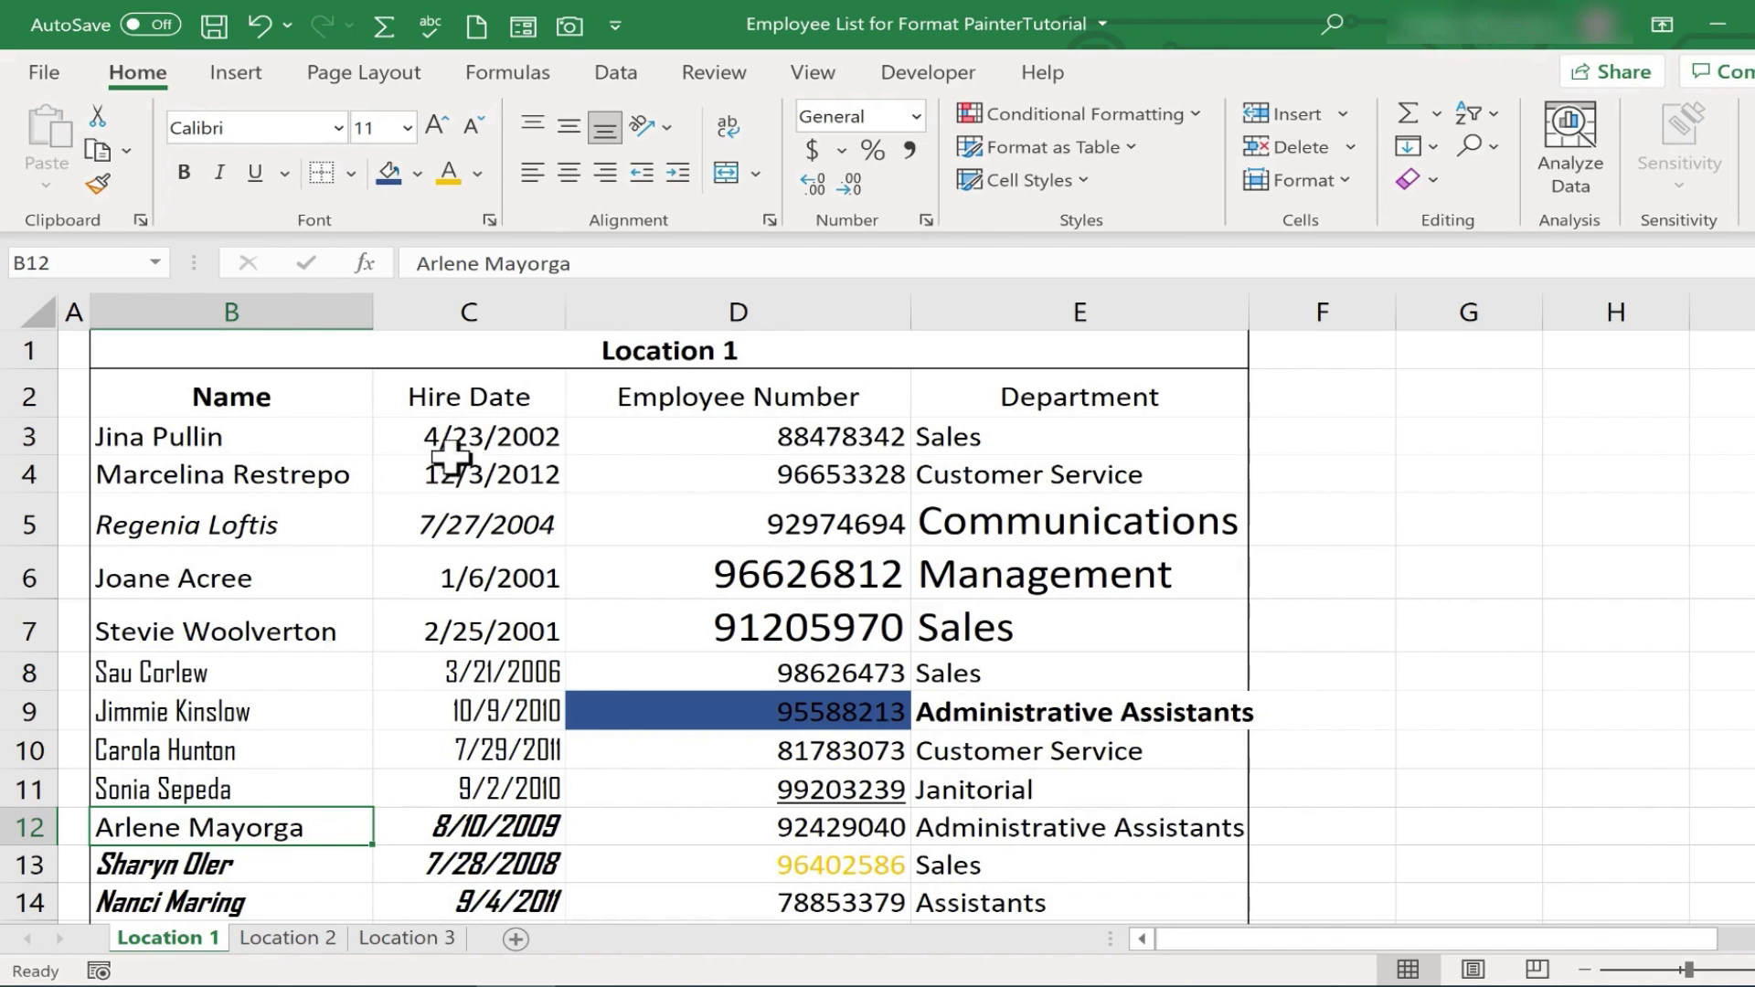
pyautogui.hotkey('ctrl', 'z')
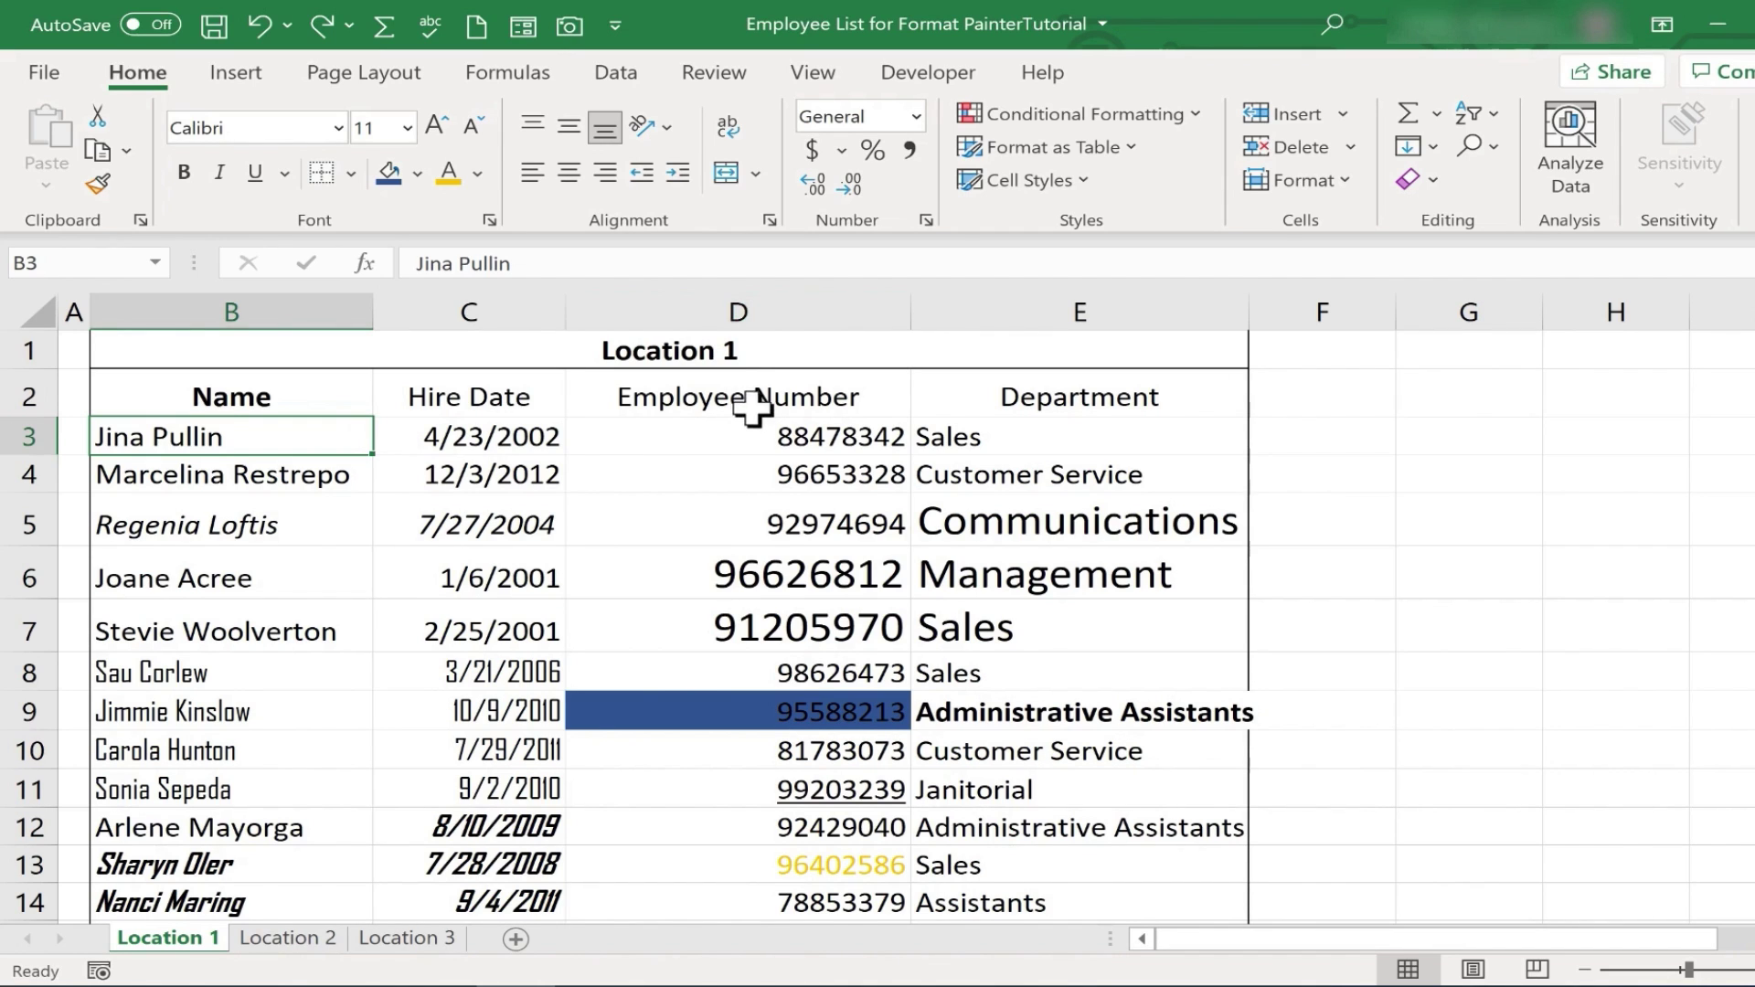
# Copy the formatting of cell D3 to the range B5:E24 with the Format Painter
pyautogui.click(743, 441)
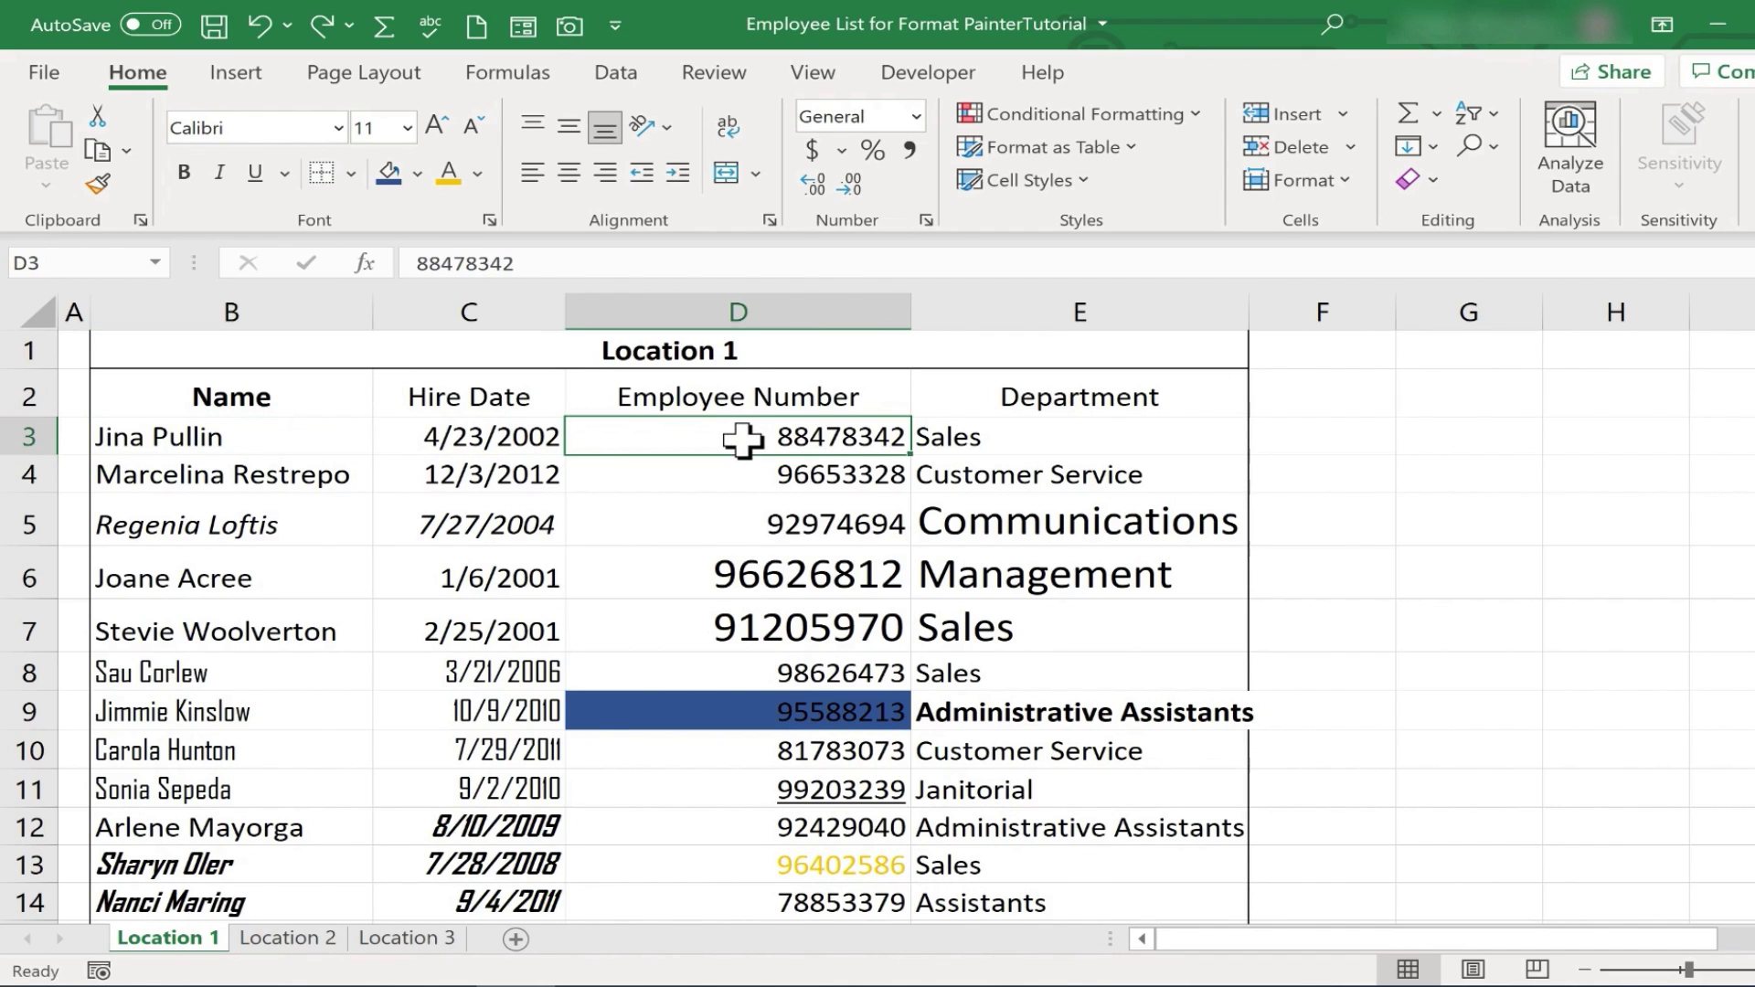
pyautogui.click(99, 183)
pyautogui.moveTo(157, 509)
pyautogui.mouseDown()
pyautogui.moveTo(600, 600)
pyautogui.moveTo(941, 753)
pyautogui.moveTo(1027, 951)
pyautogui.moveTo(1006, 978)
pyautogui.moveTo(960, 858)
pyautogui.mouseUp()
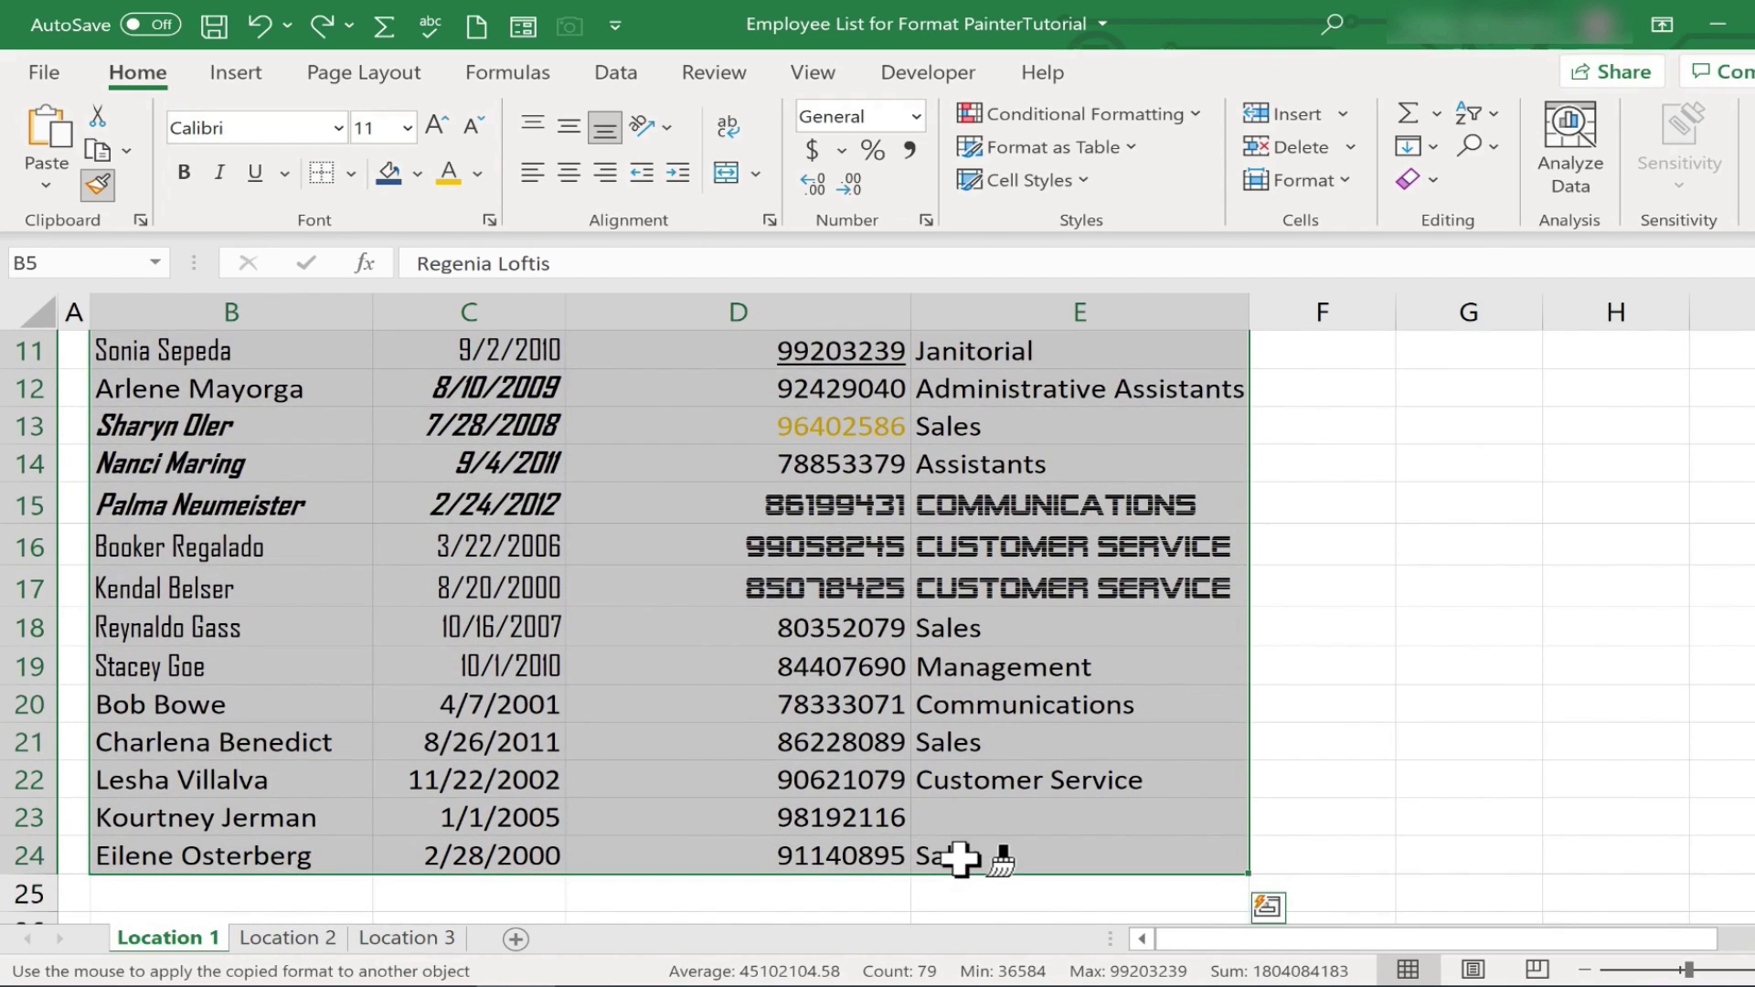
pyautogui.click(630, 582)
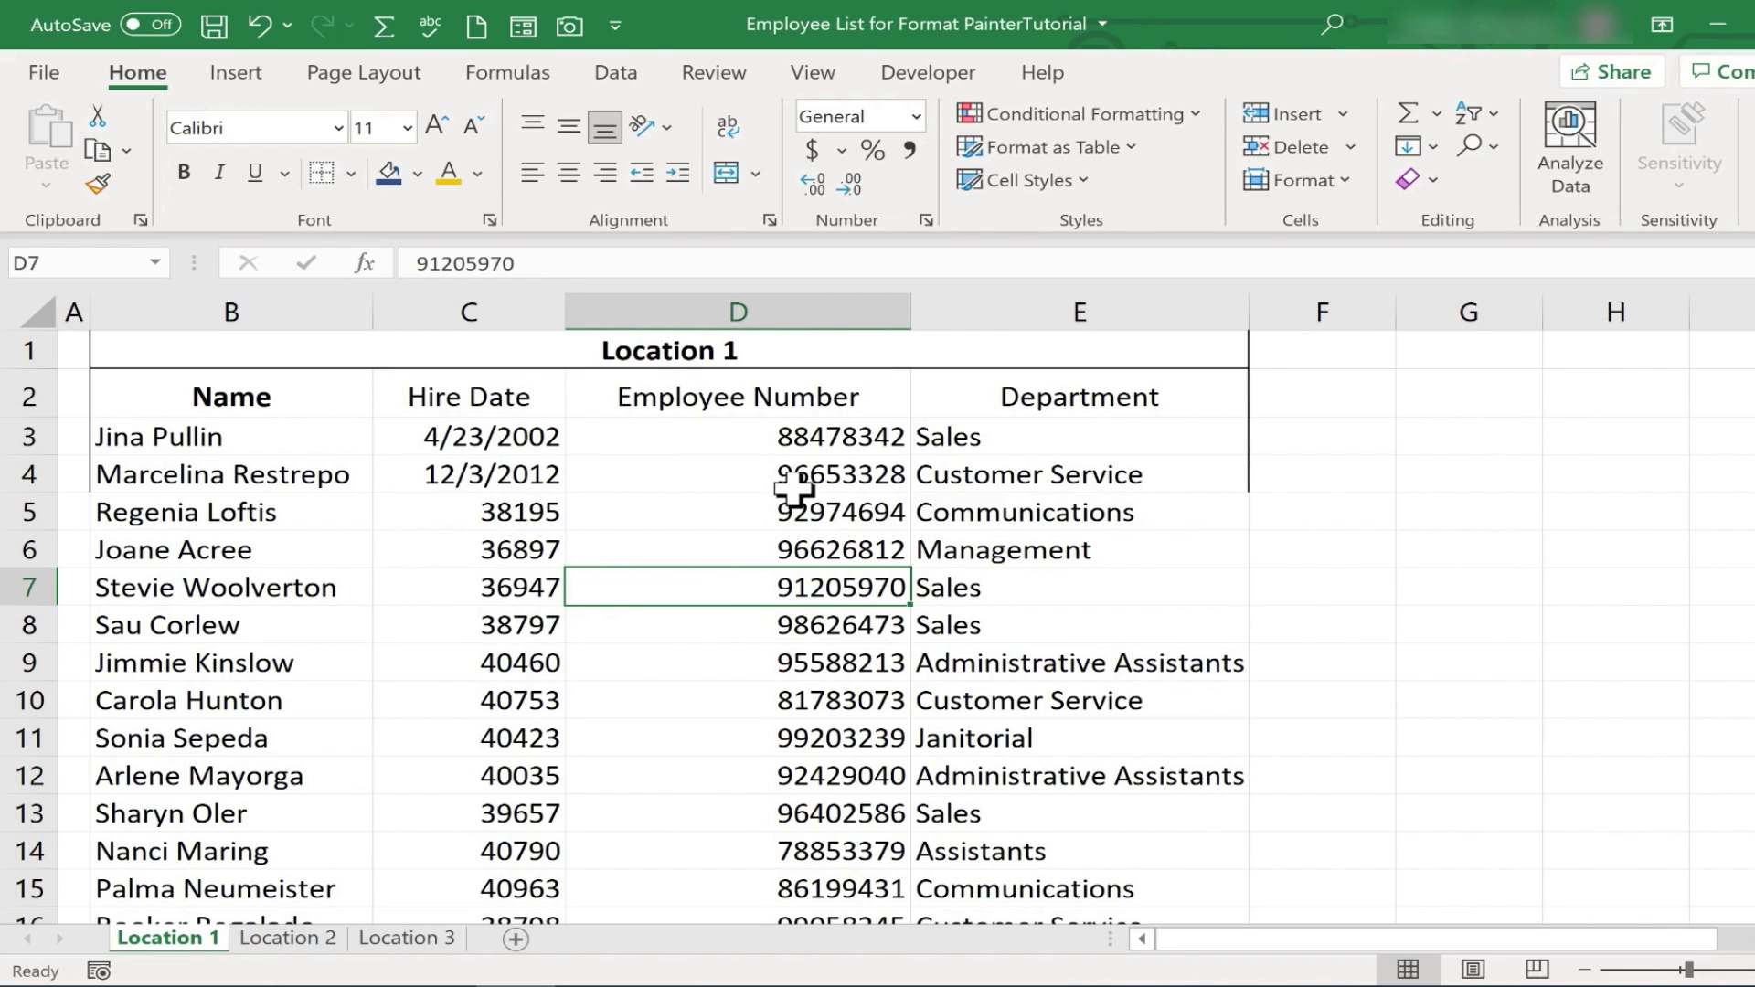
# Copy the date formatting of C4 to the Hire Date cells C5:C24 with the Format Painter
pyautogui.click(834, 448)
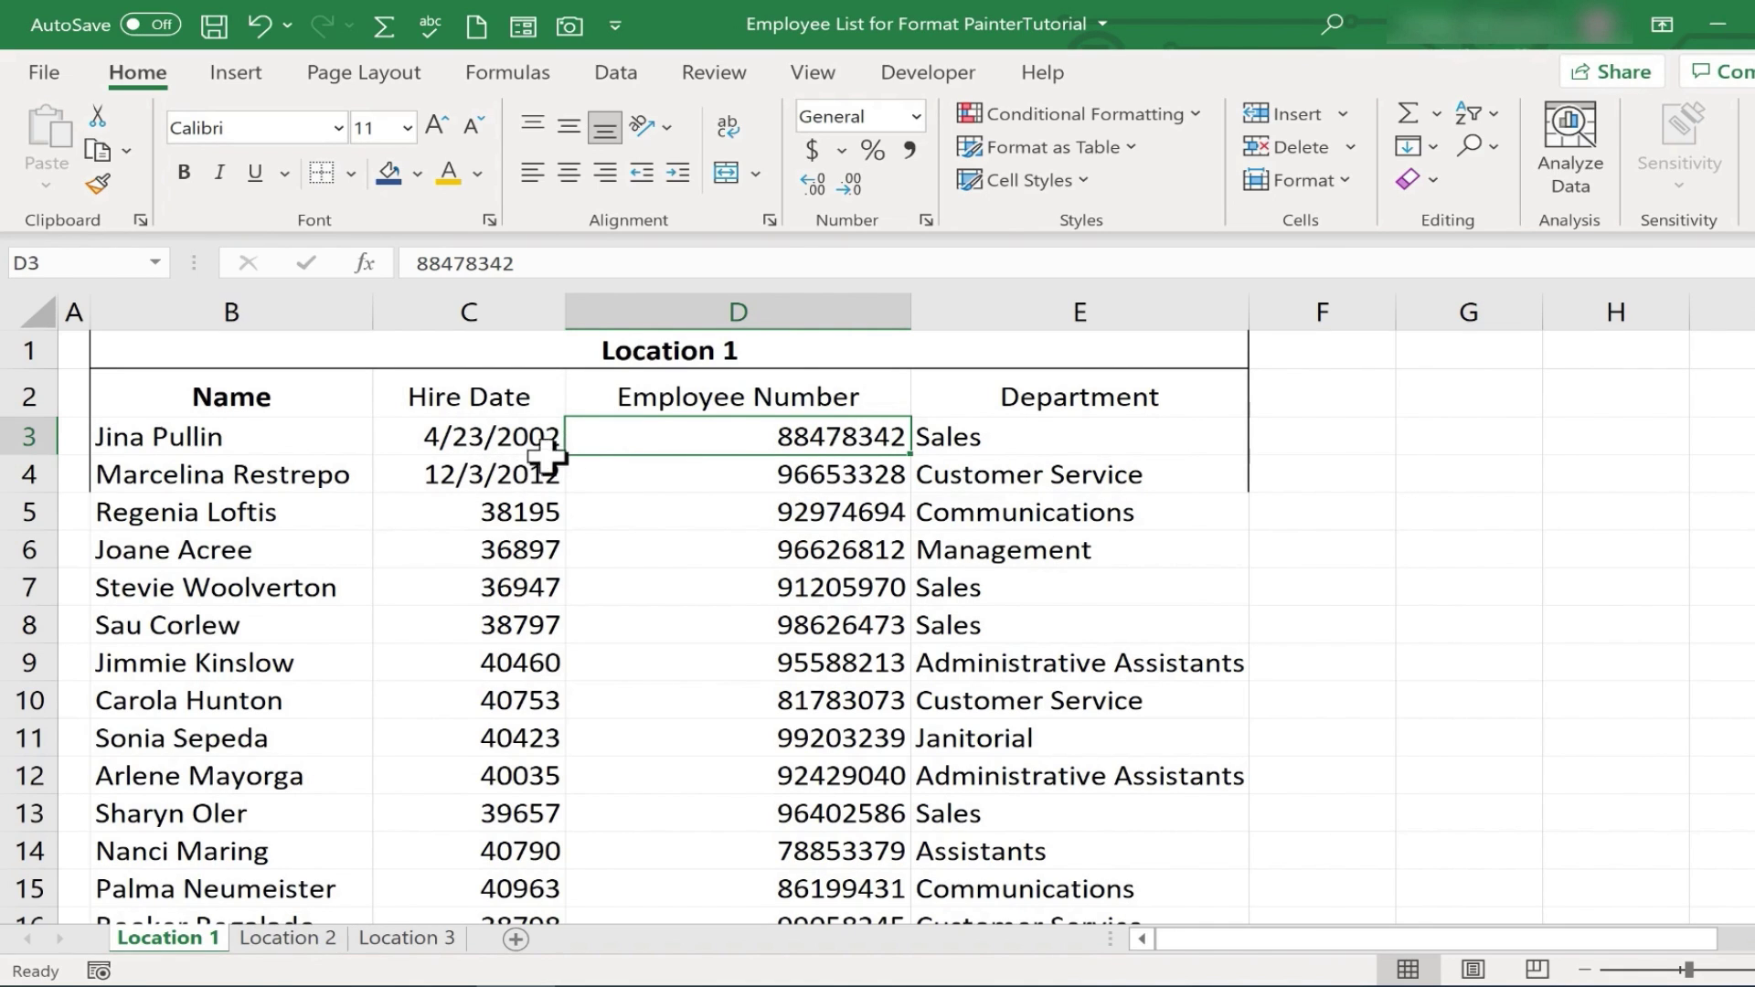
pyautogui.click(475, 471)
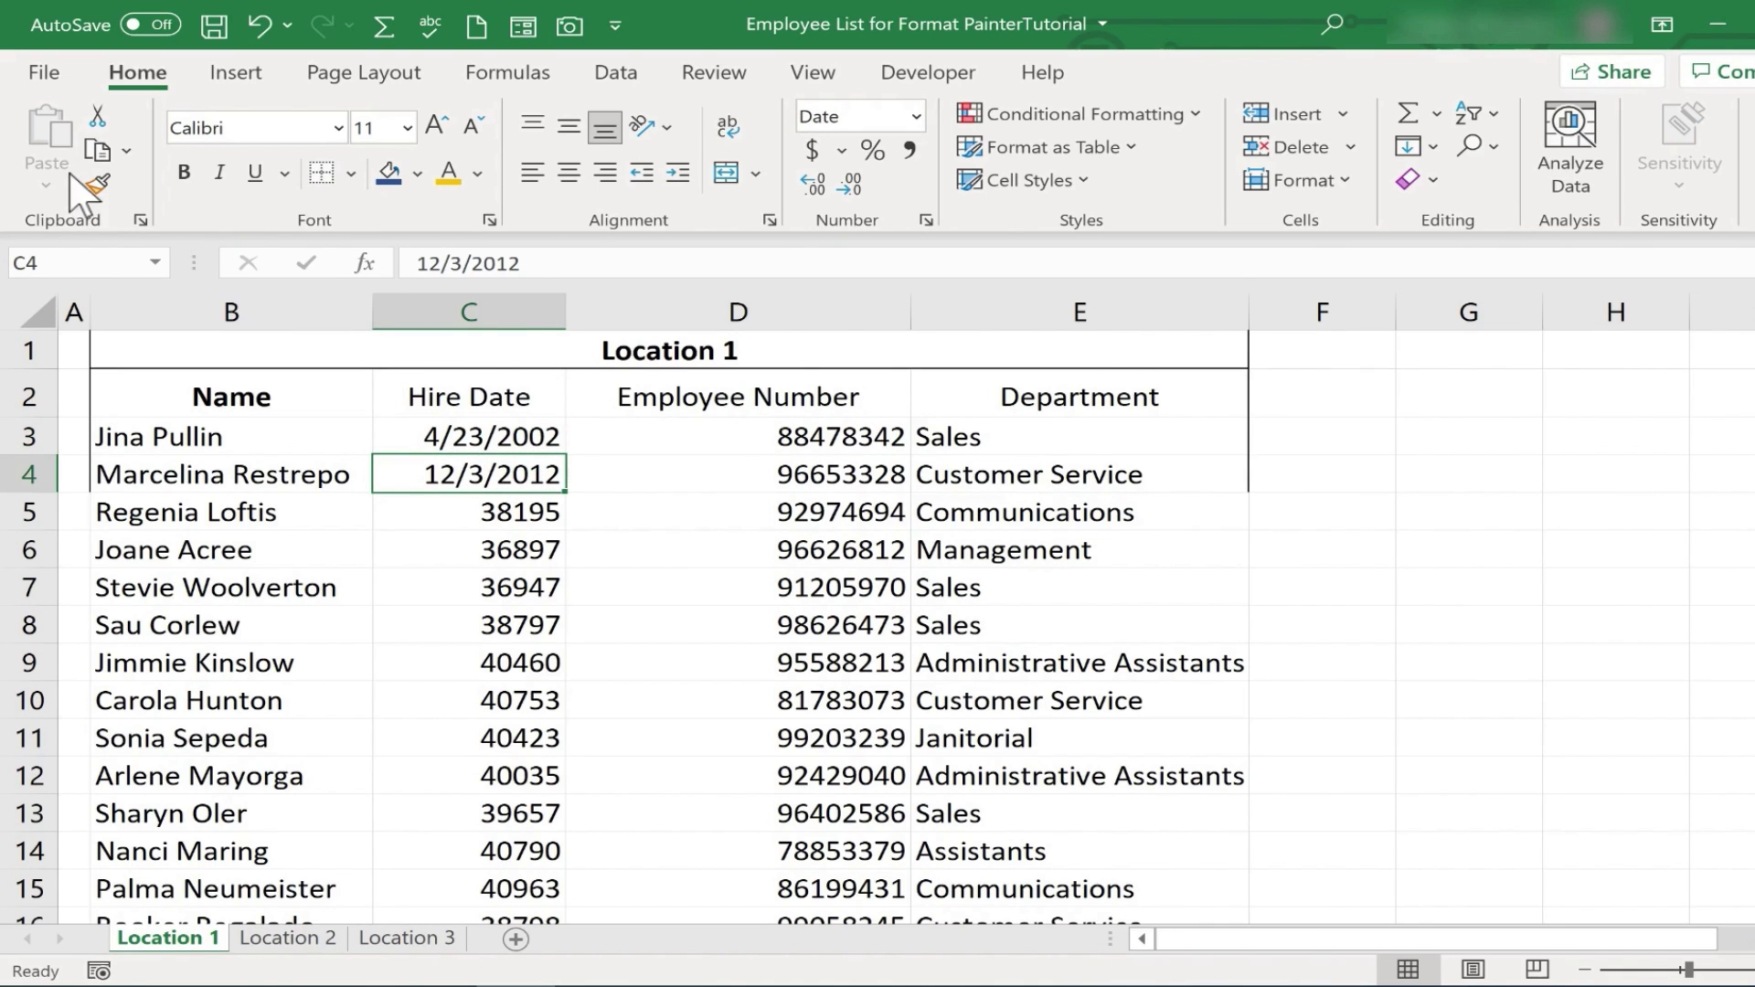
pyautogui.click(98, 183)
pyautogui.moveTo(400, 512)
pyautogui.mouseDown()
pyautogui.moveTo(470, 646)
pyautogui.moveTo(493, 918)
pyautogui.moveTo(506, 839)
pyautogui.mouseUp()
pyautogui.scroll(3, 611, 736)
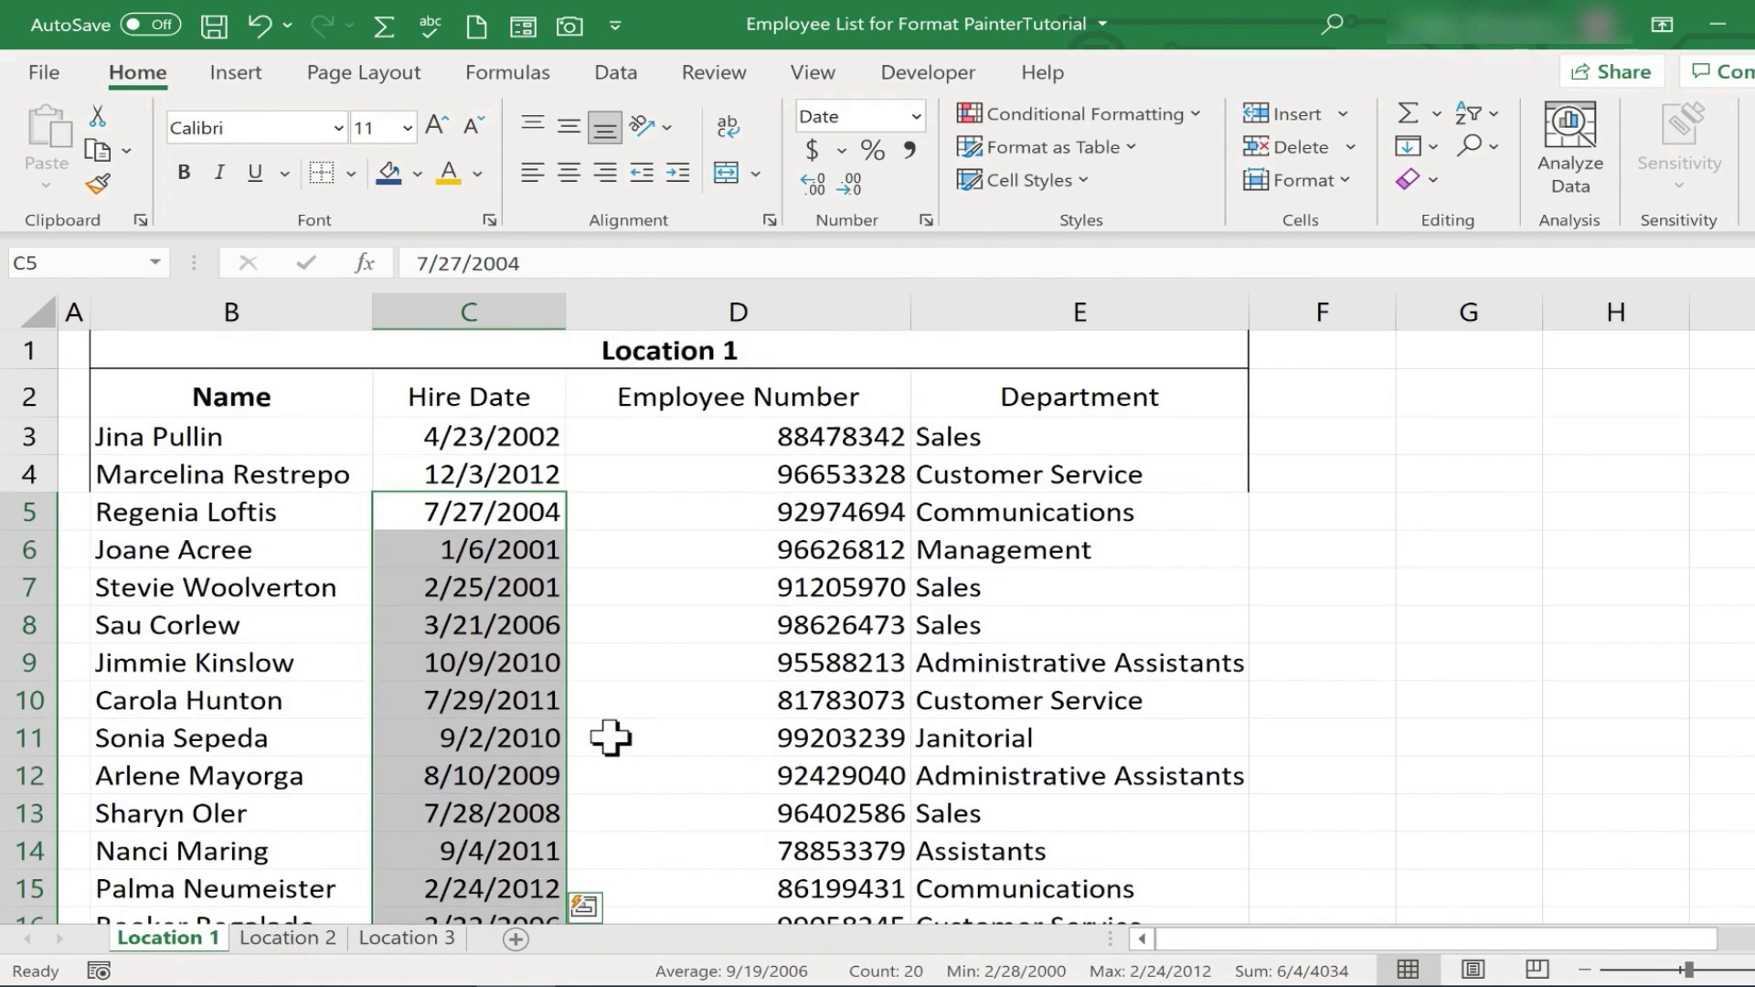
pyautogui.scroll(-4, 611, 736)
pyautogui.scroll(4, 608, 739)
pyautogui.click(618, 663)
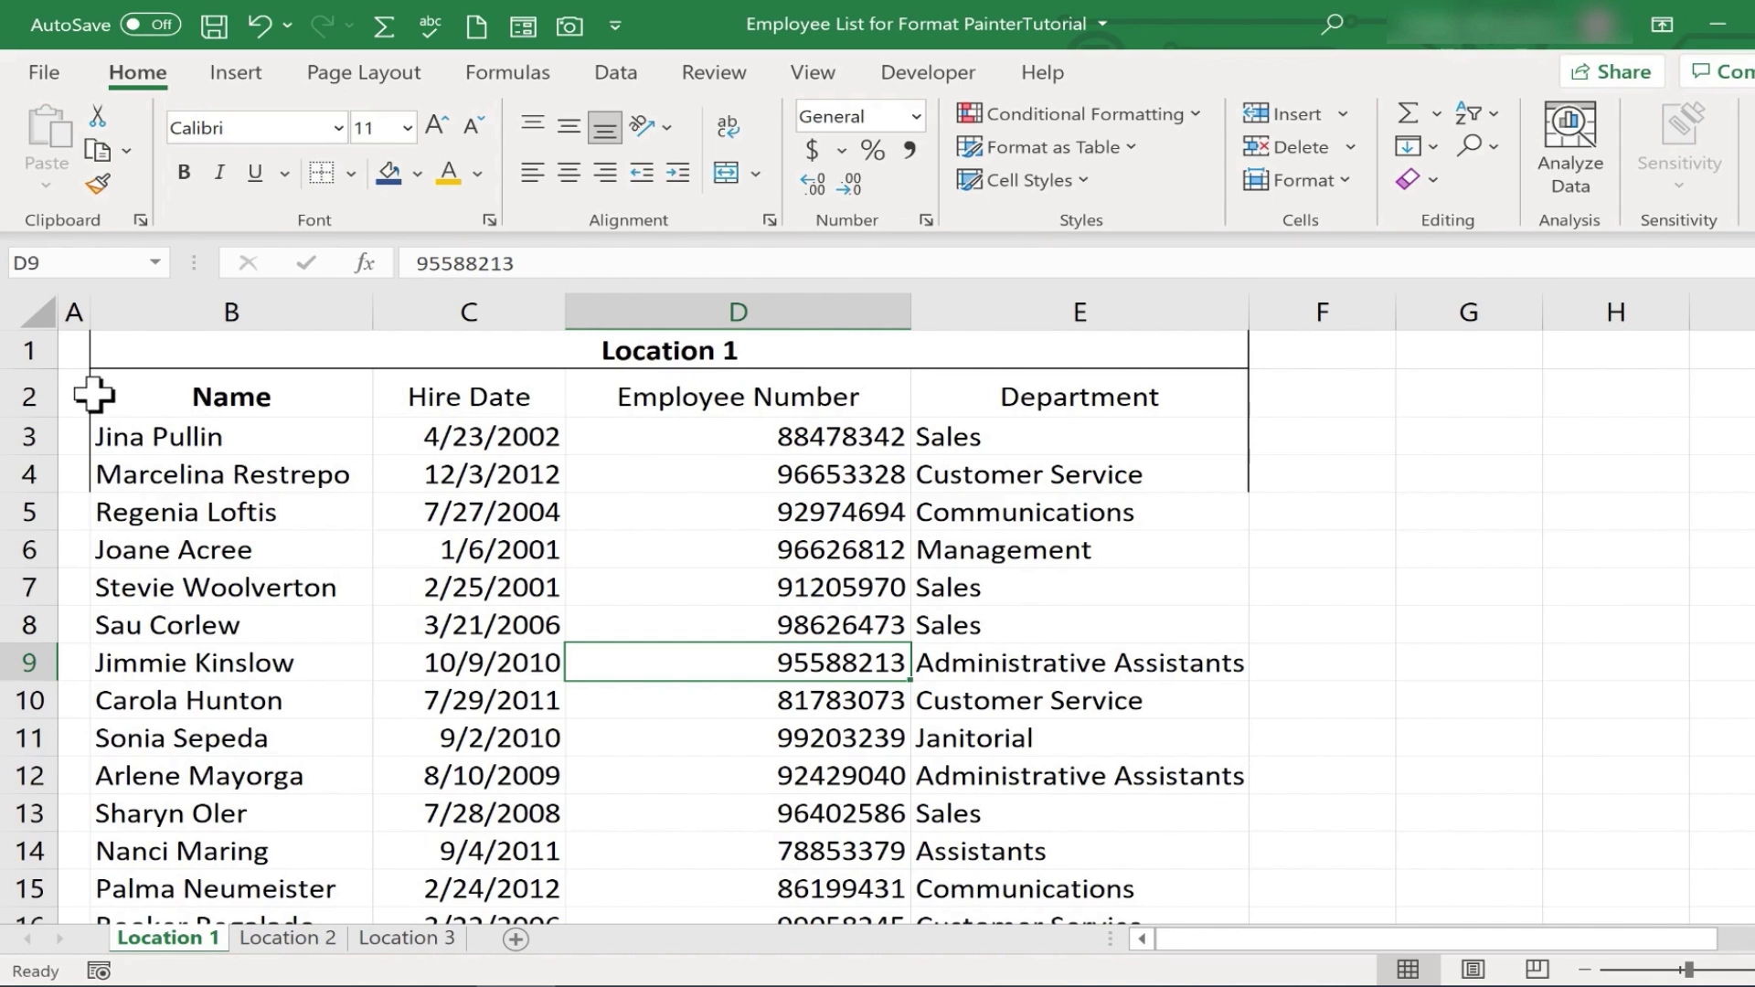
pyautogui.moveTo(167, 521); pyautogui.dragTo(901, 344)
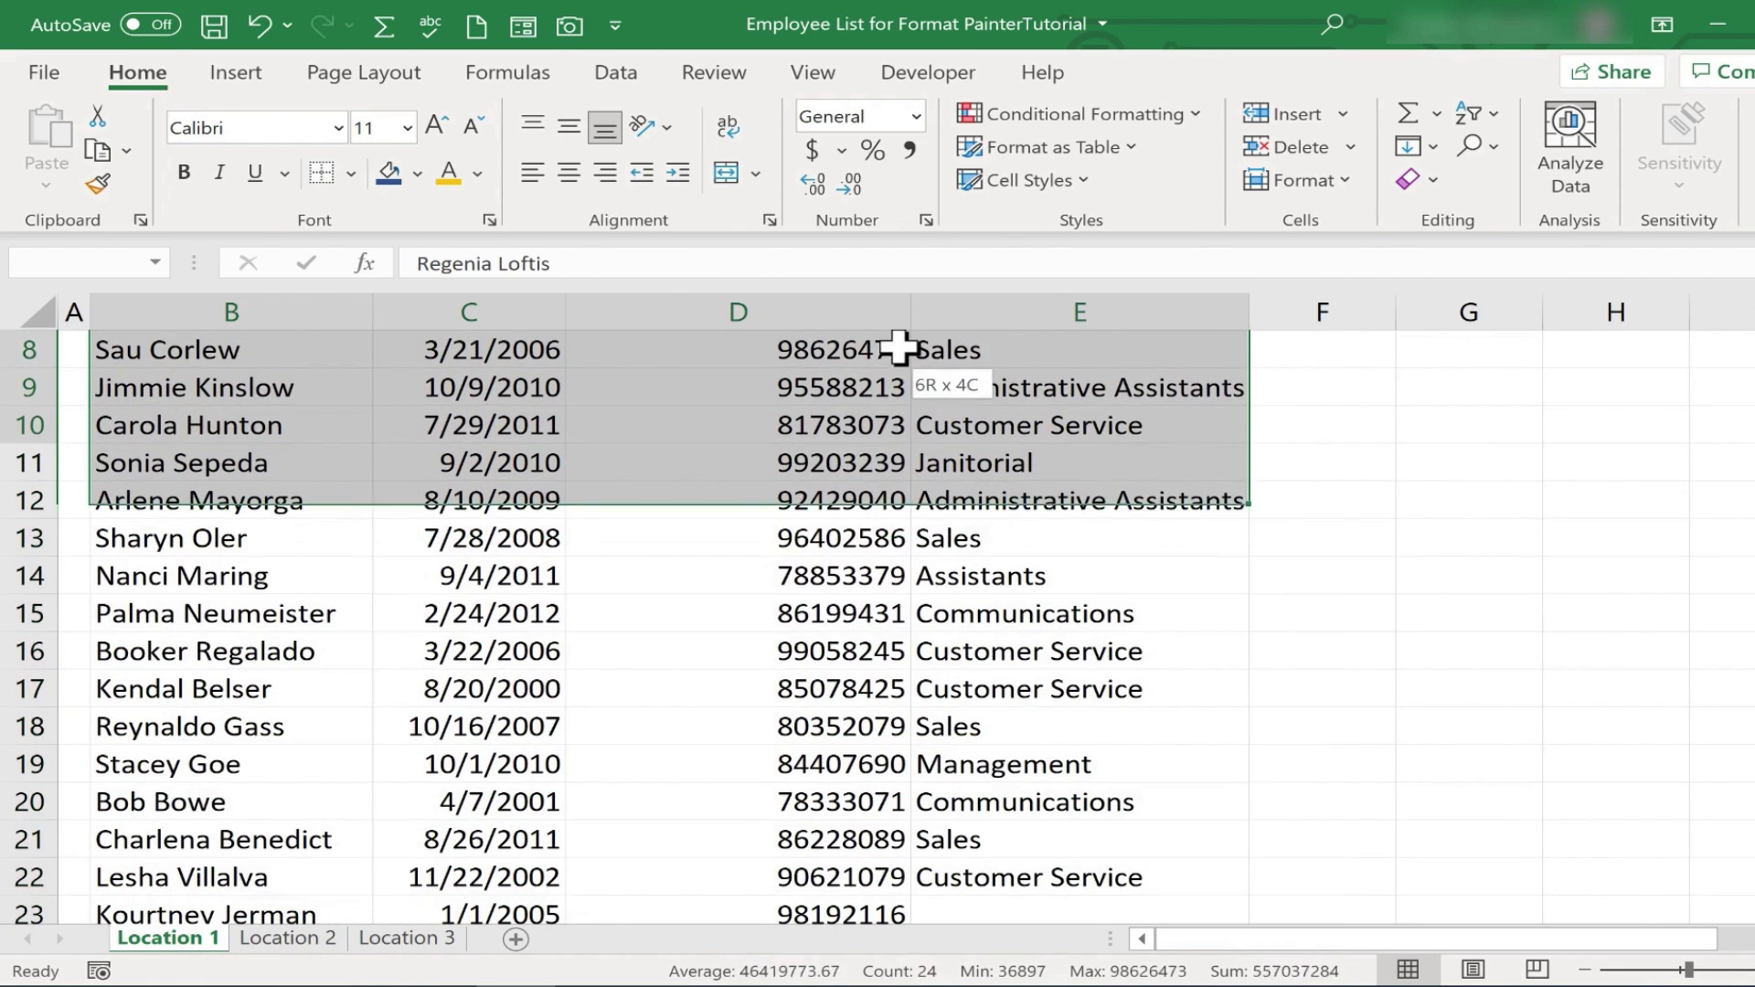
pyautogui.click(430, 537)
pyautogui.scroll(3, 227, 463)
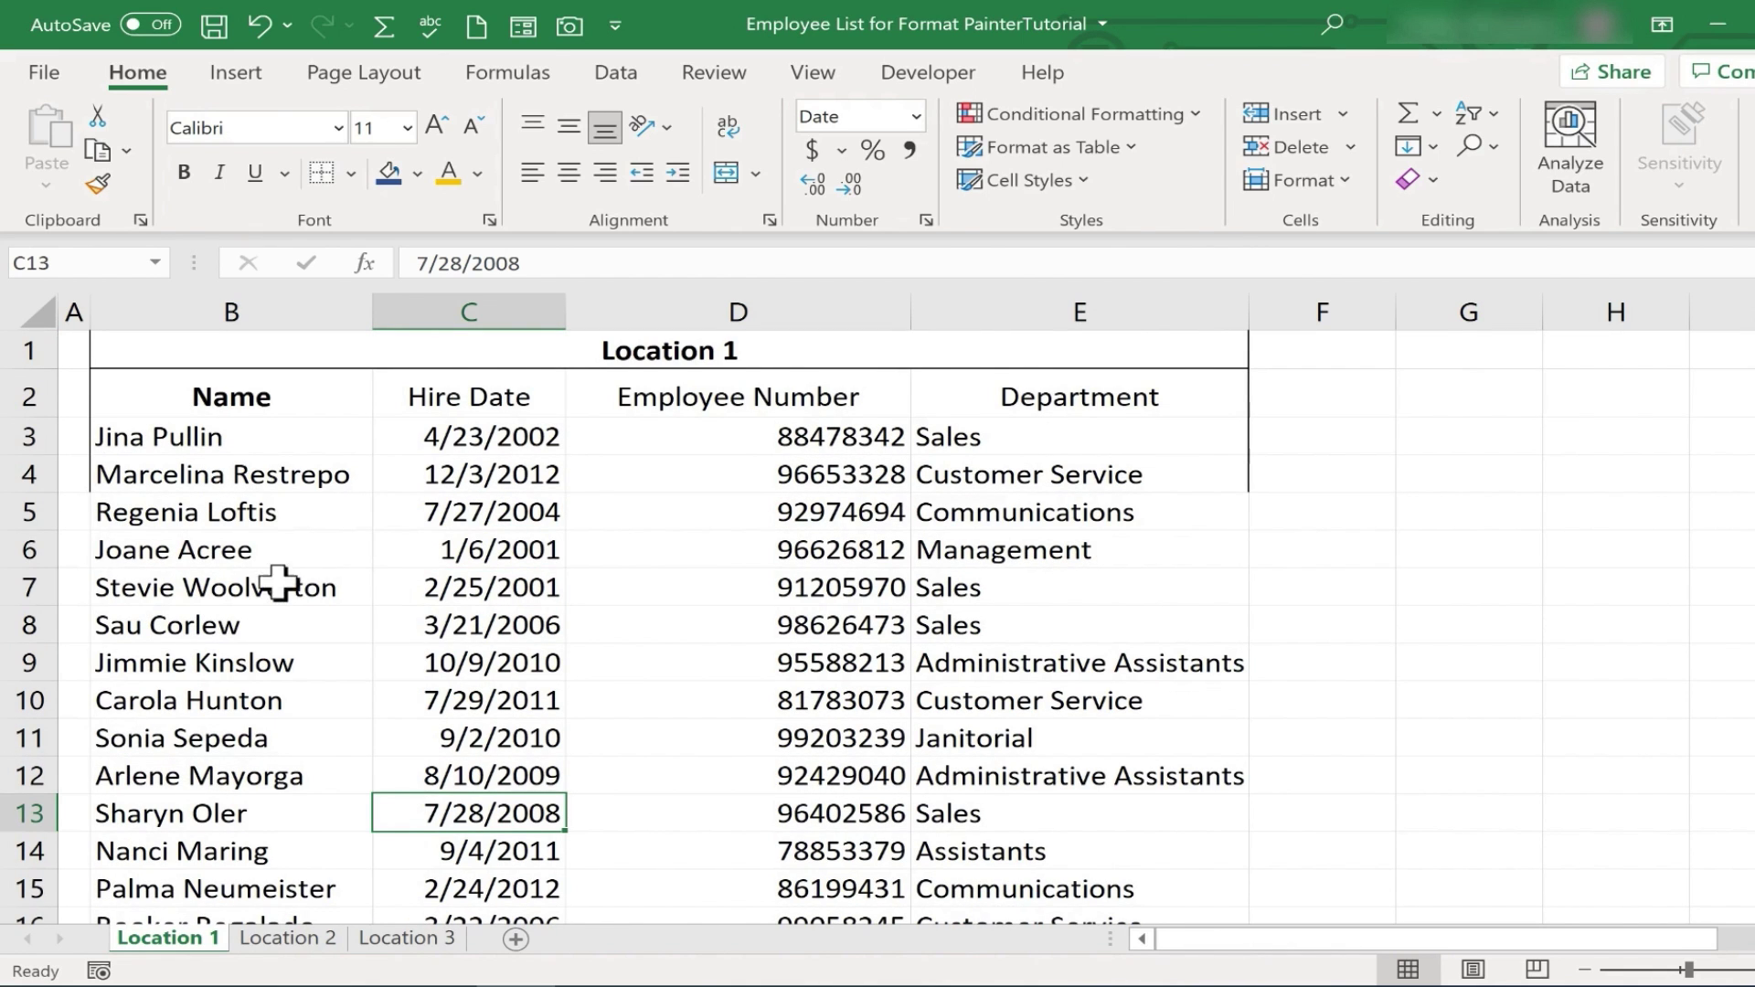
pyautogui.scroll(-5, 1128, 705)
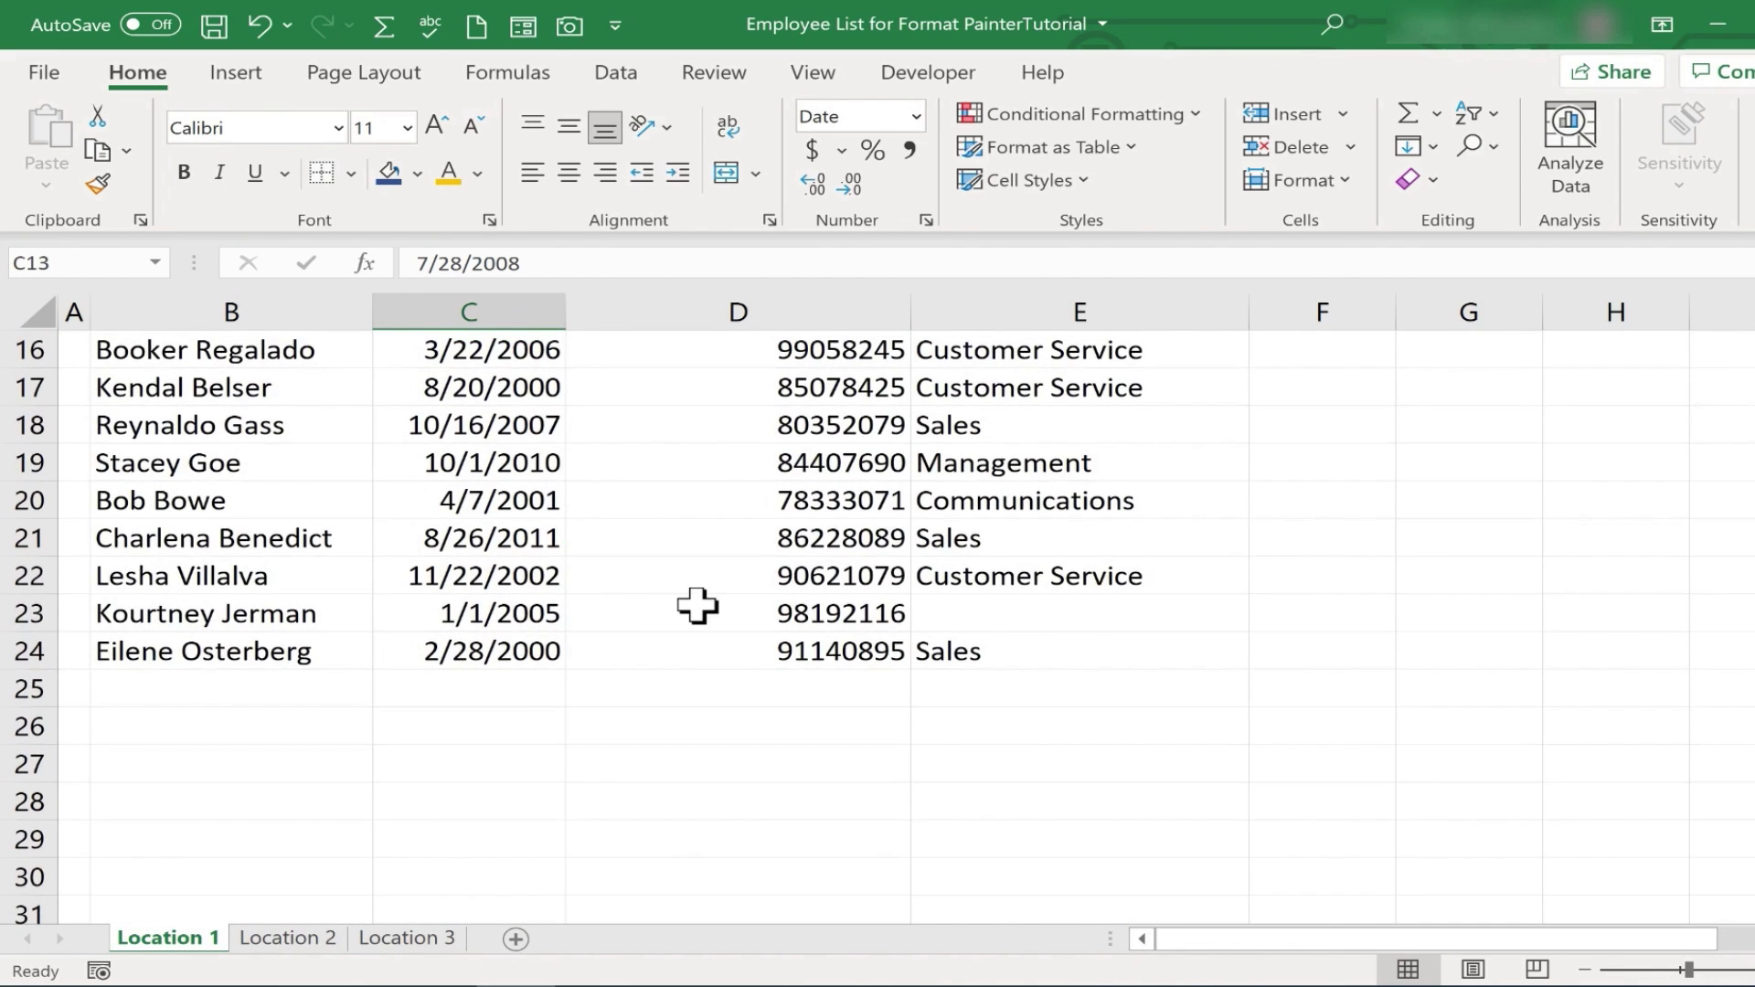
pyautogui.scroll(5, 698, 605)
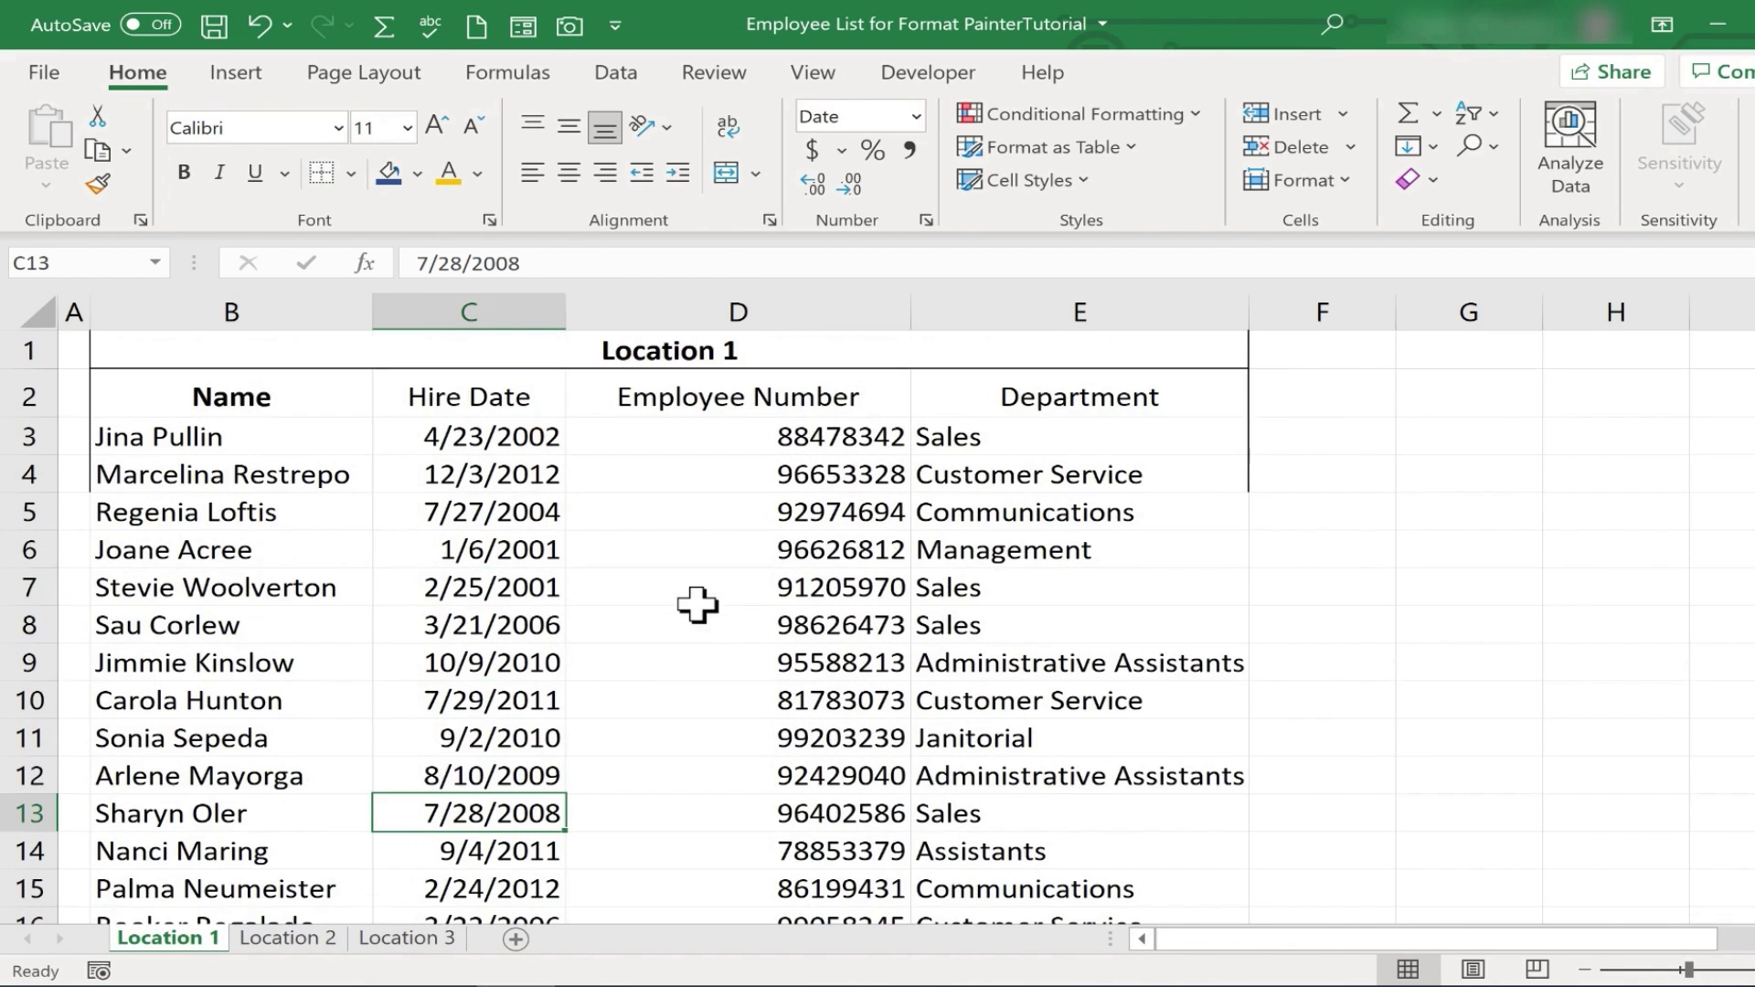
# Restore the table's side borders with the Format Painter, copying B4's formatting down to B24 and E3's formatting down to E24
pyautogui.click(157, 478)
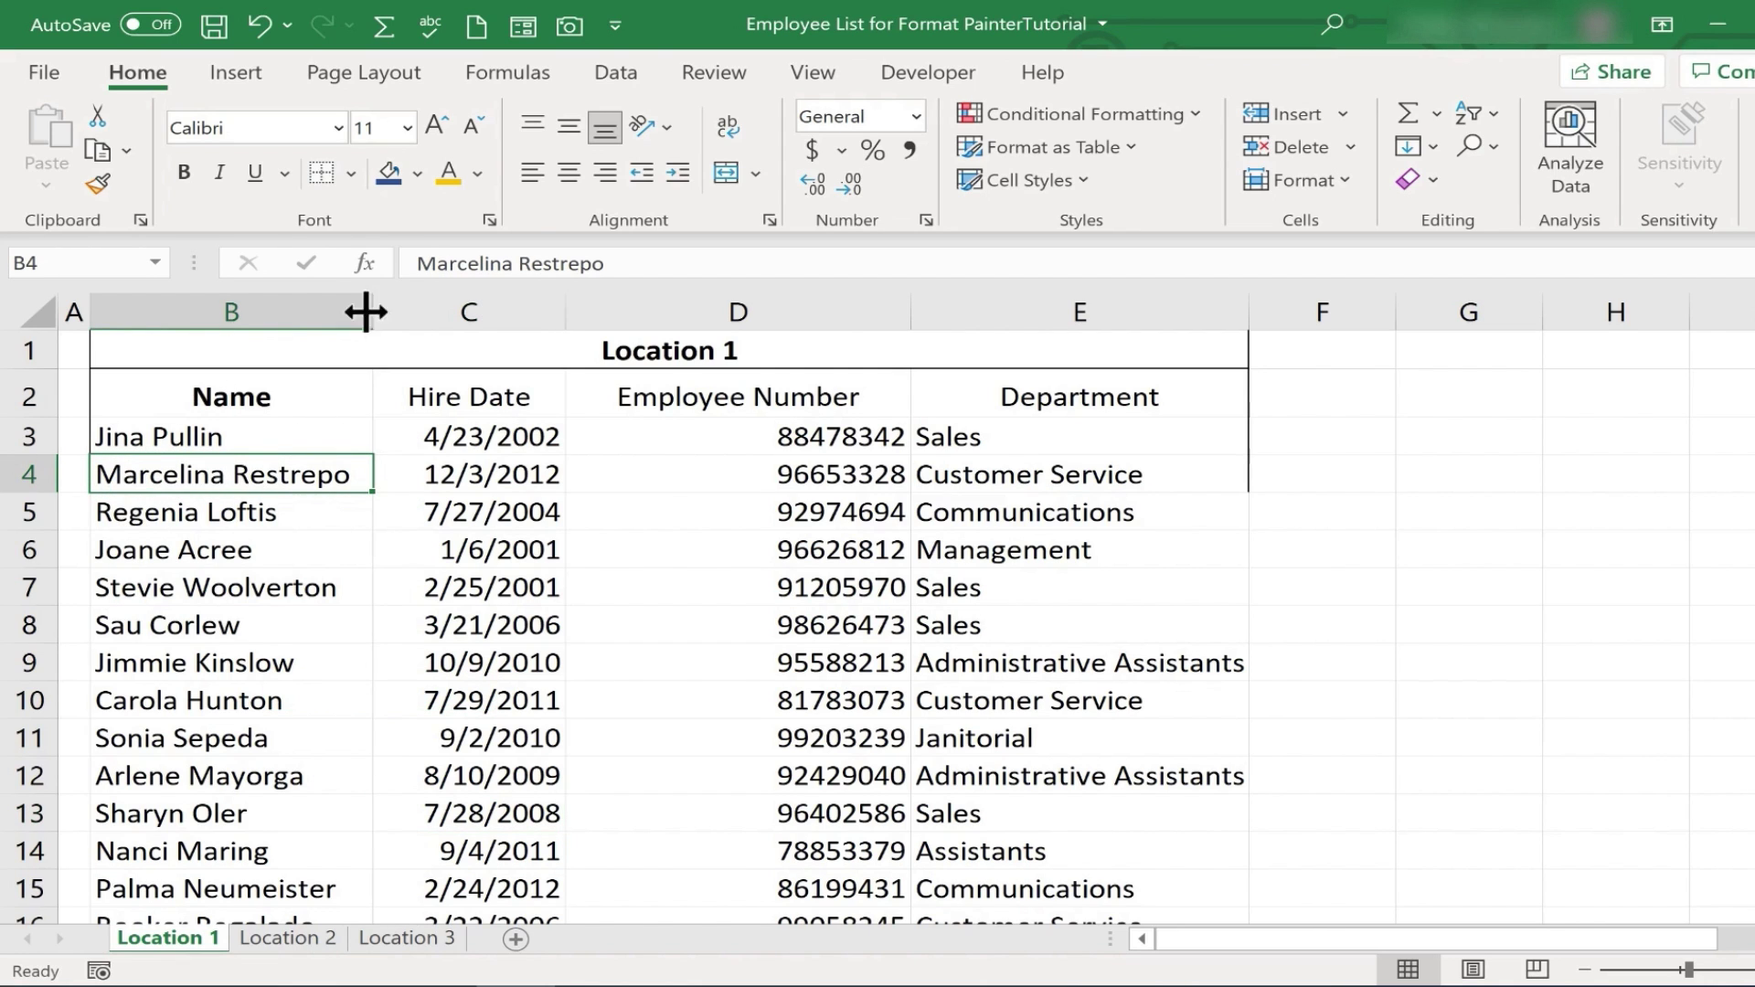
pyautogui.click(98, 184)
pyautogui.moveTo(178, 514)
pyautogui.mouseDown()
pyautogui.moveTo(223, 851)
pyautogui.moveTo(219, 905)
pyautogui.moveTo(184, 921)
pyautogui.moveTo(184, 831)
pyautogui.mouseUp()
pyautogui.scroll(4, 190, 718)
pyautogui.click(275, 587)
pyautogui.scroll(-2, 283, 666)
pyautogui.scroll(2, 283, 665)
pyautogui.click(1054, 443)
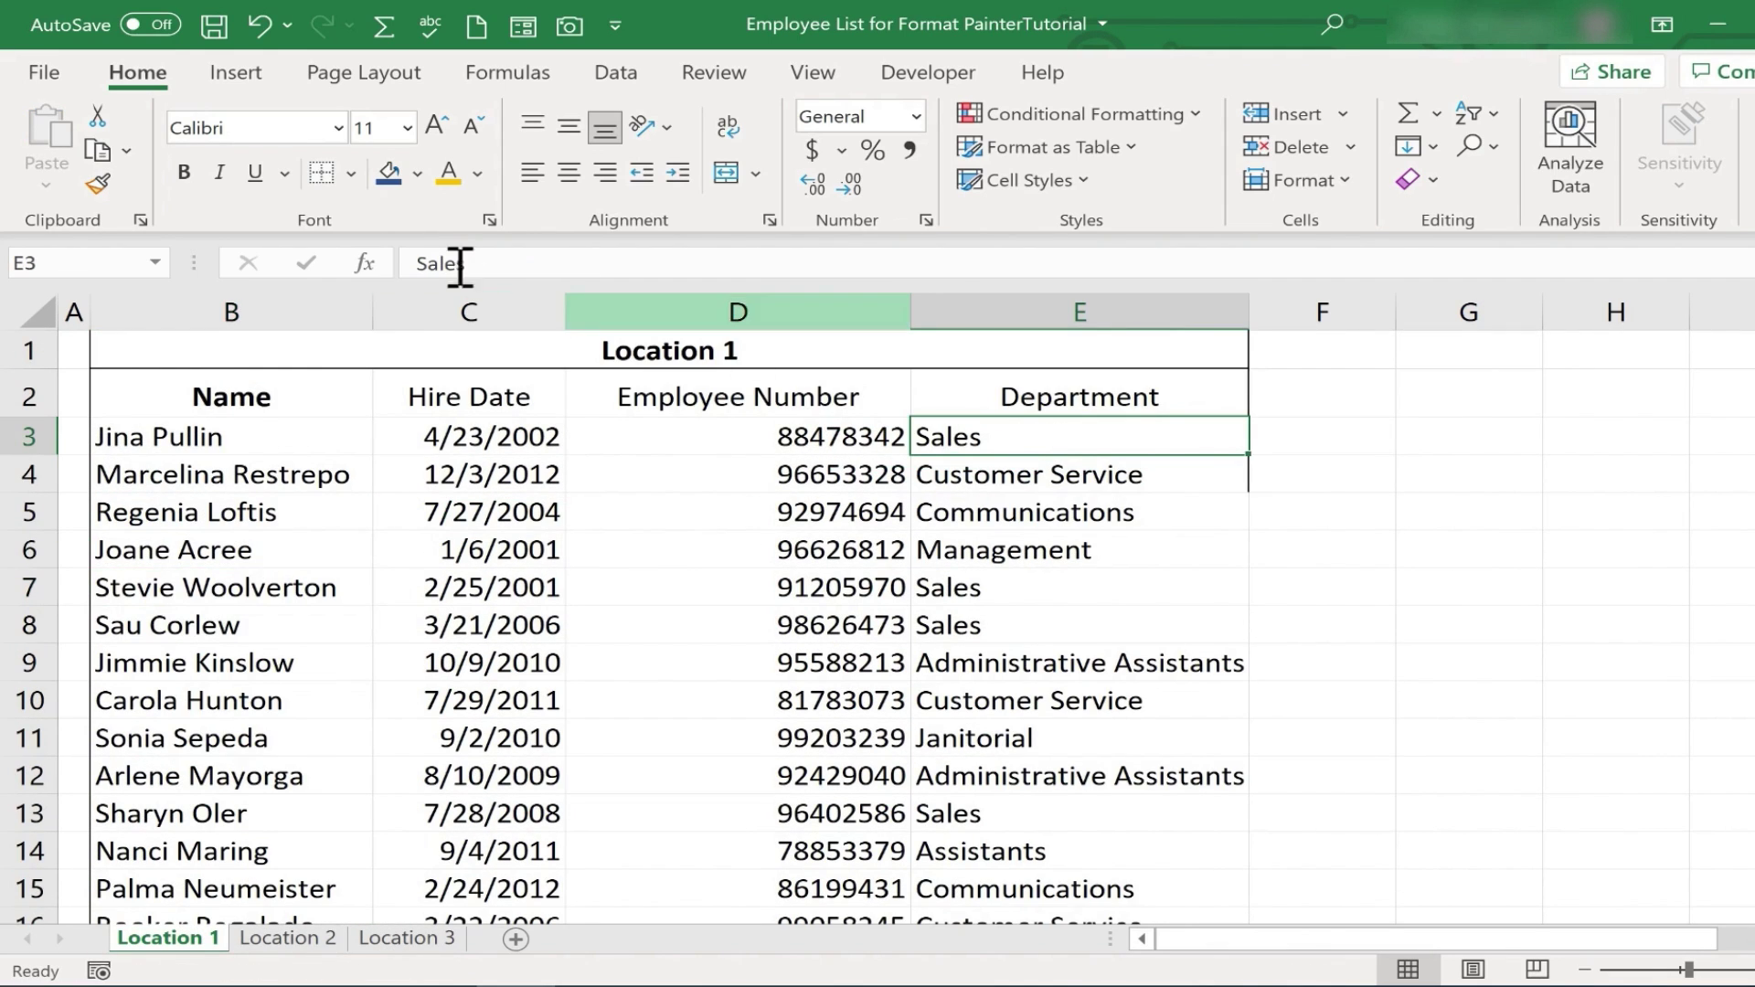
pyautogui.hotkey('ctrl', 'End')
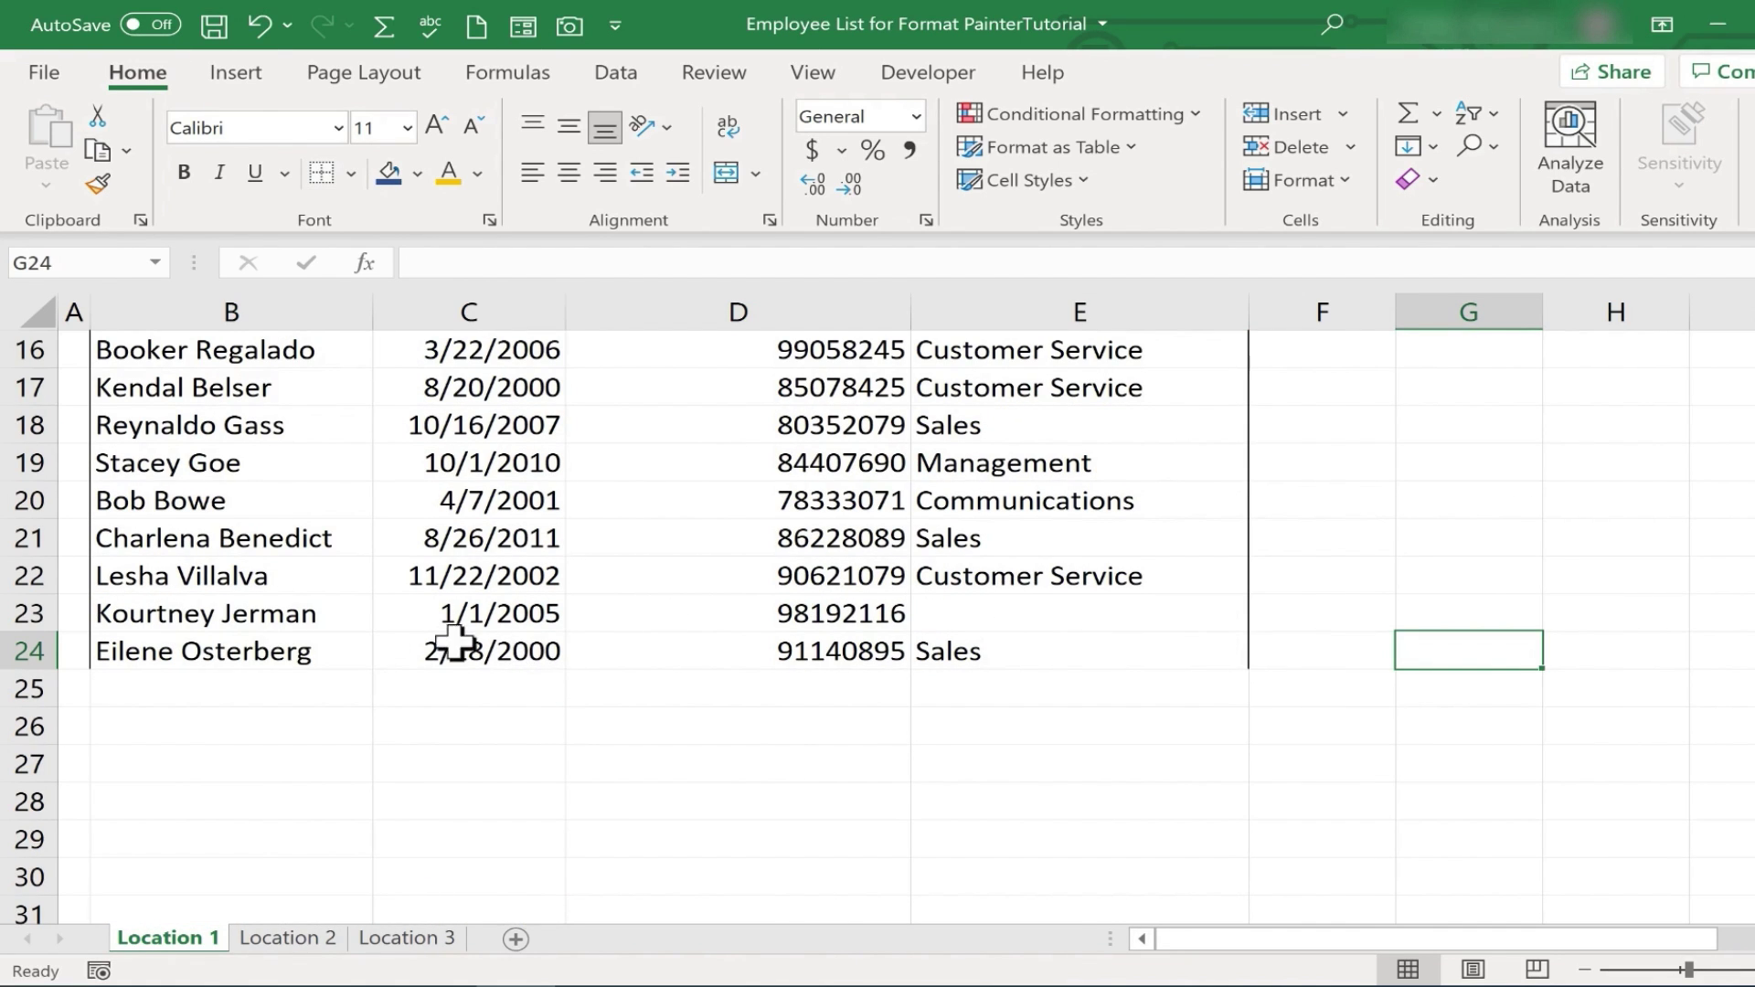
# Add a border to the last employee row of the table, B24:E24
pyautogui.moveTo(200, 646); pyautogui.dragTo(996, 652)
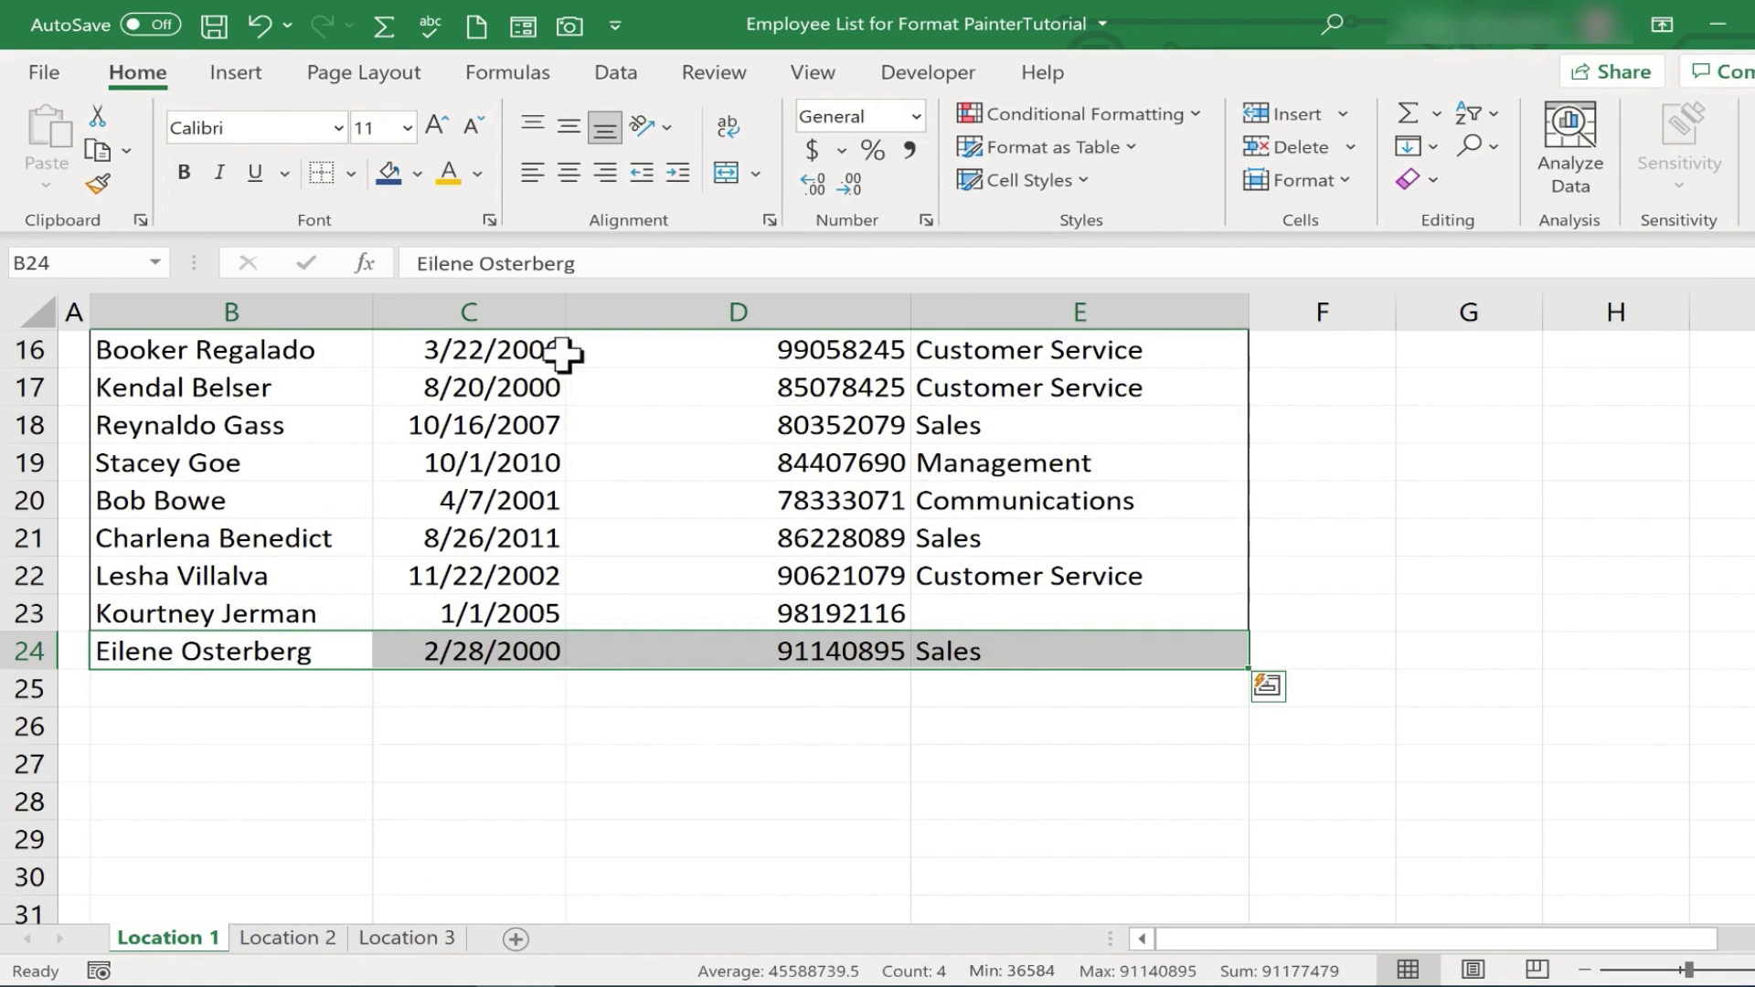
pyautogui.click(350, 173)
pyautogui.click(430, 558)
pyautogui.click(704, 763)
pyautogui.scroll(5, 880, 642)
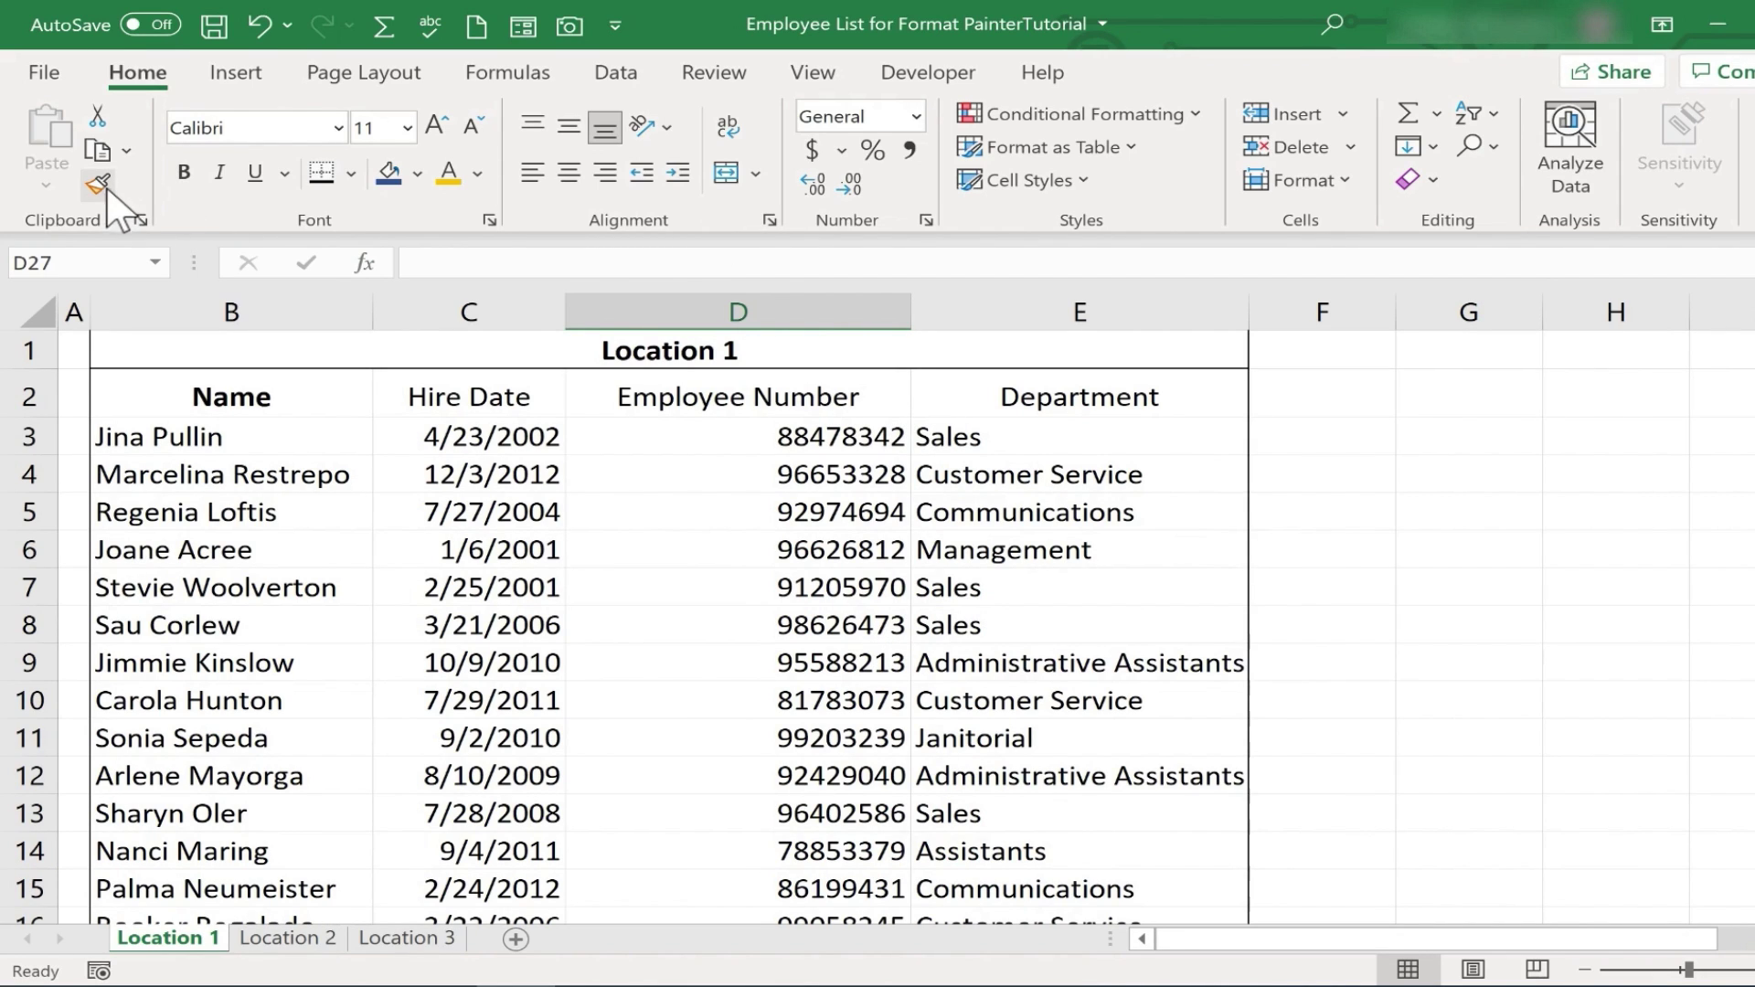
# Give the Name header in B2 a dark blue fill and a white font color
pyautogui.click(412, 471)
pyautogui.click(274, 395)
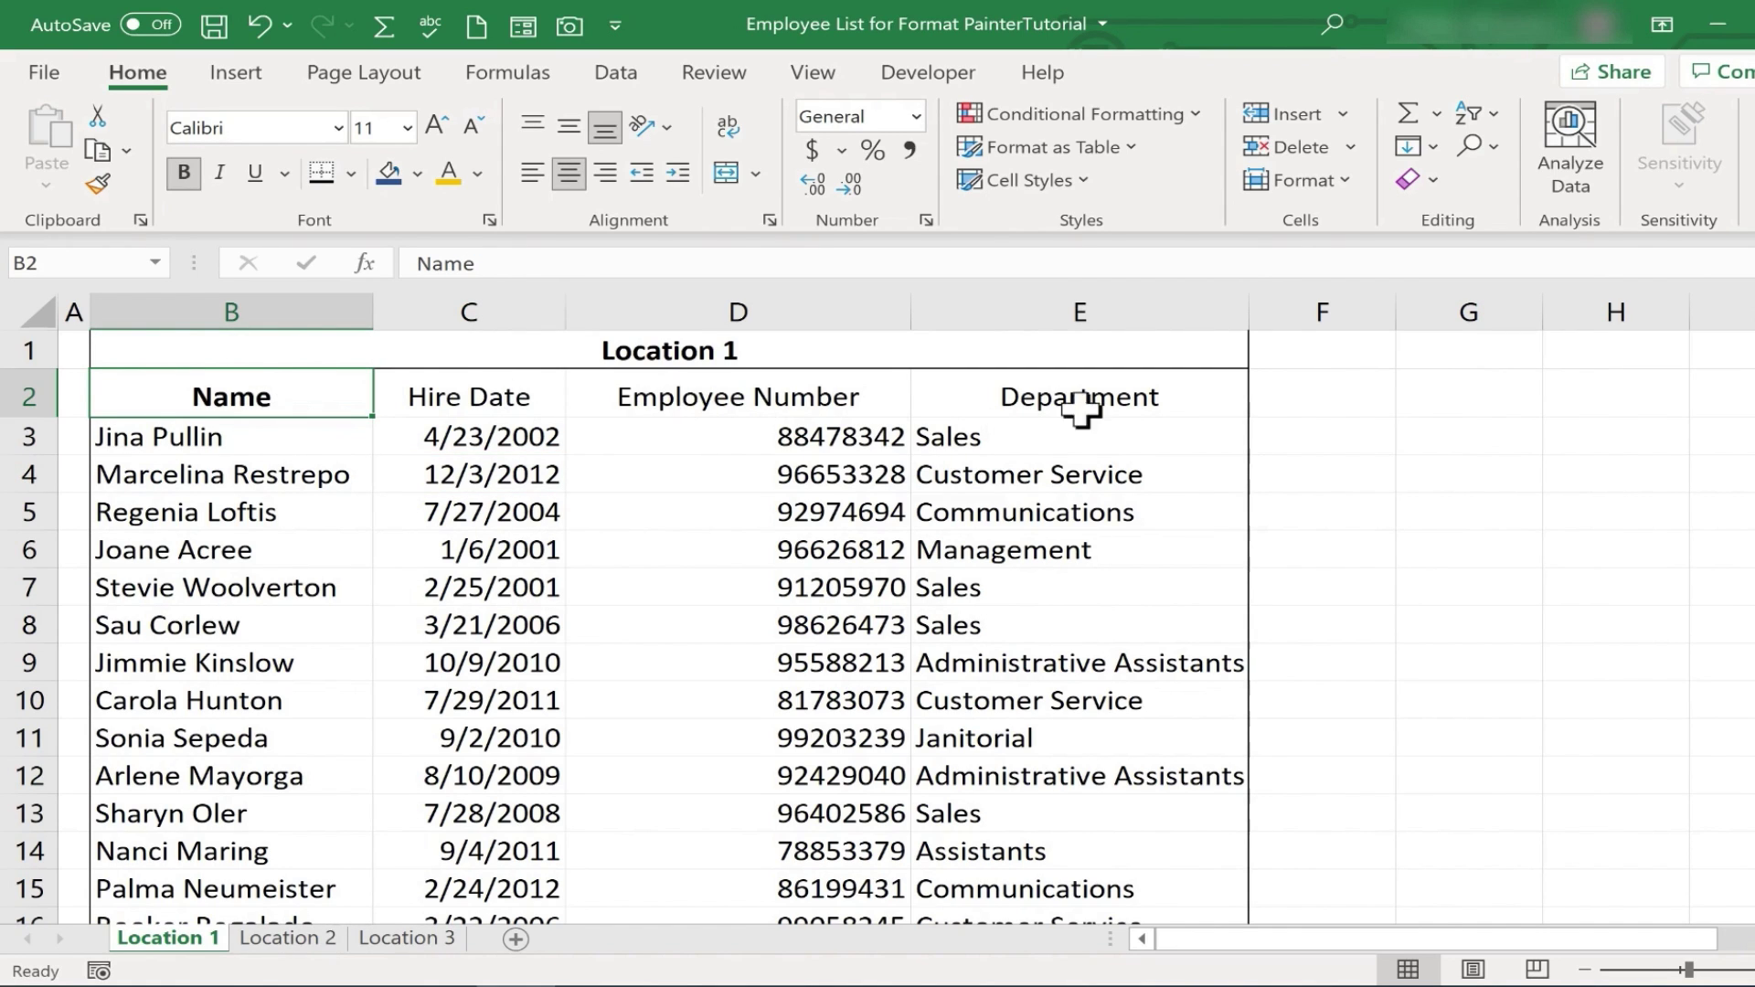
pyautogui.click(419, 174)
pyautogui.click(609, 362)
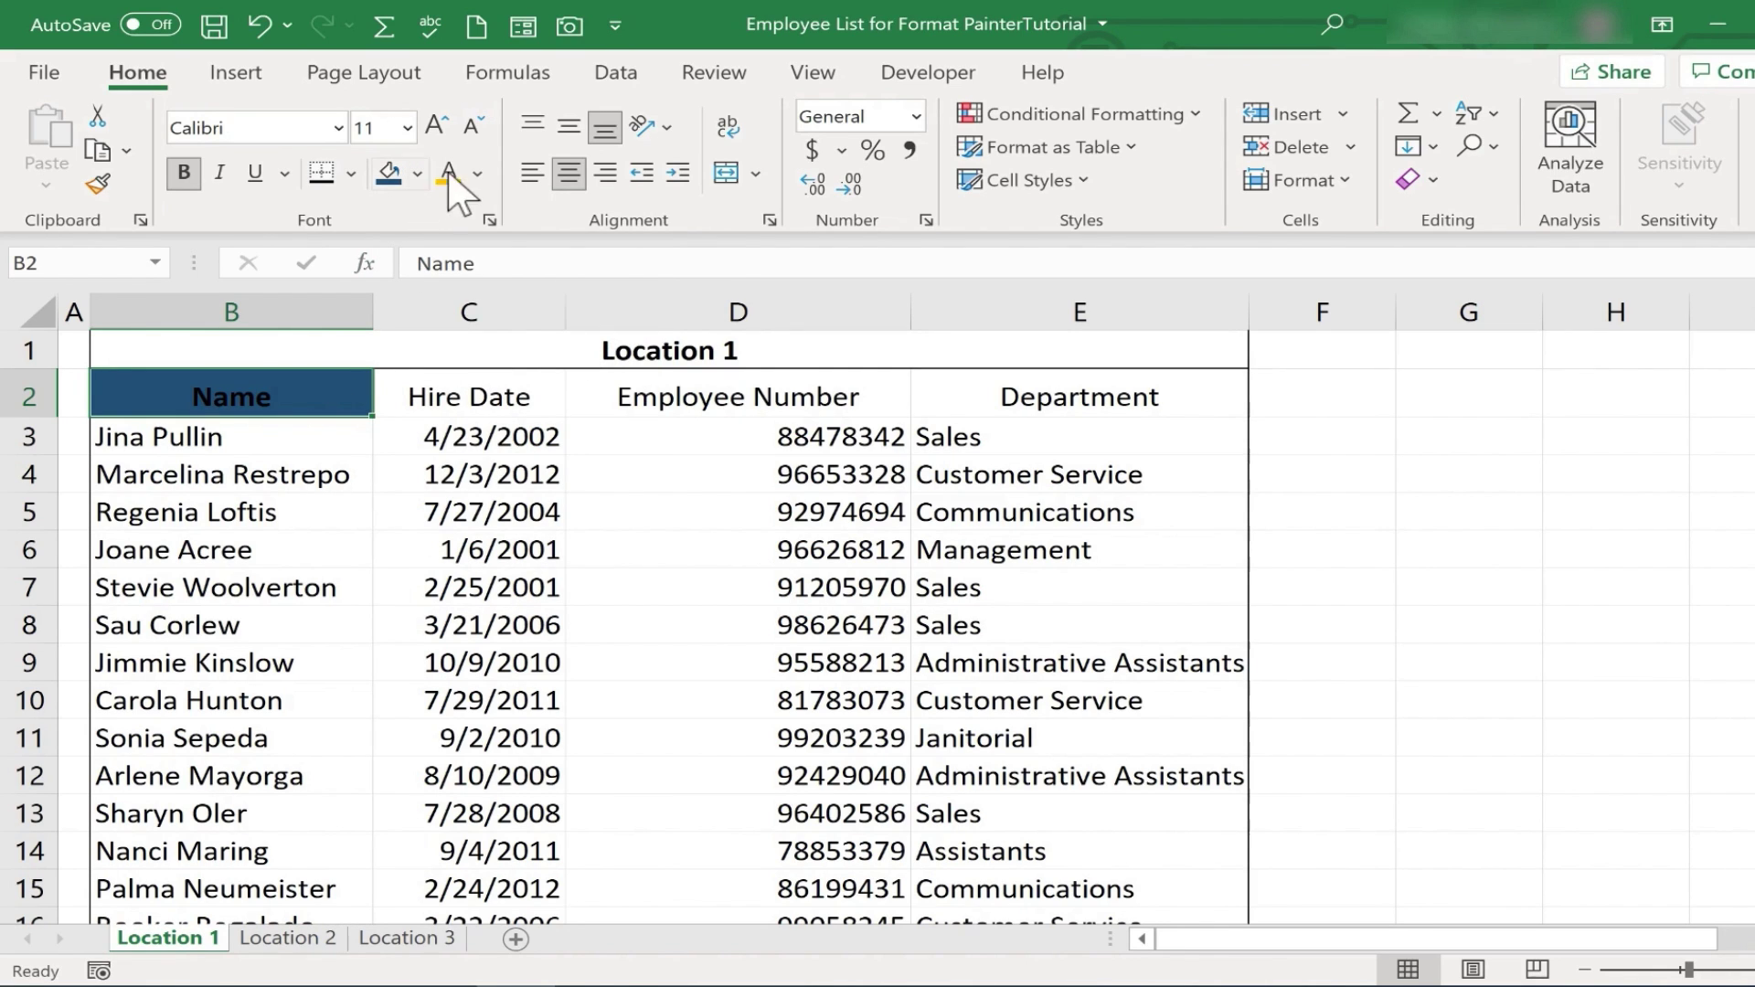
pyautogui.click(477, 174)
pyautogui.click(447, 293)
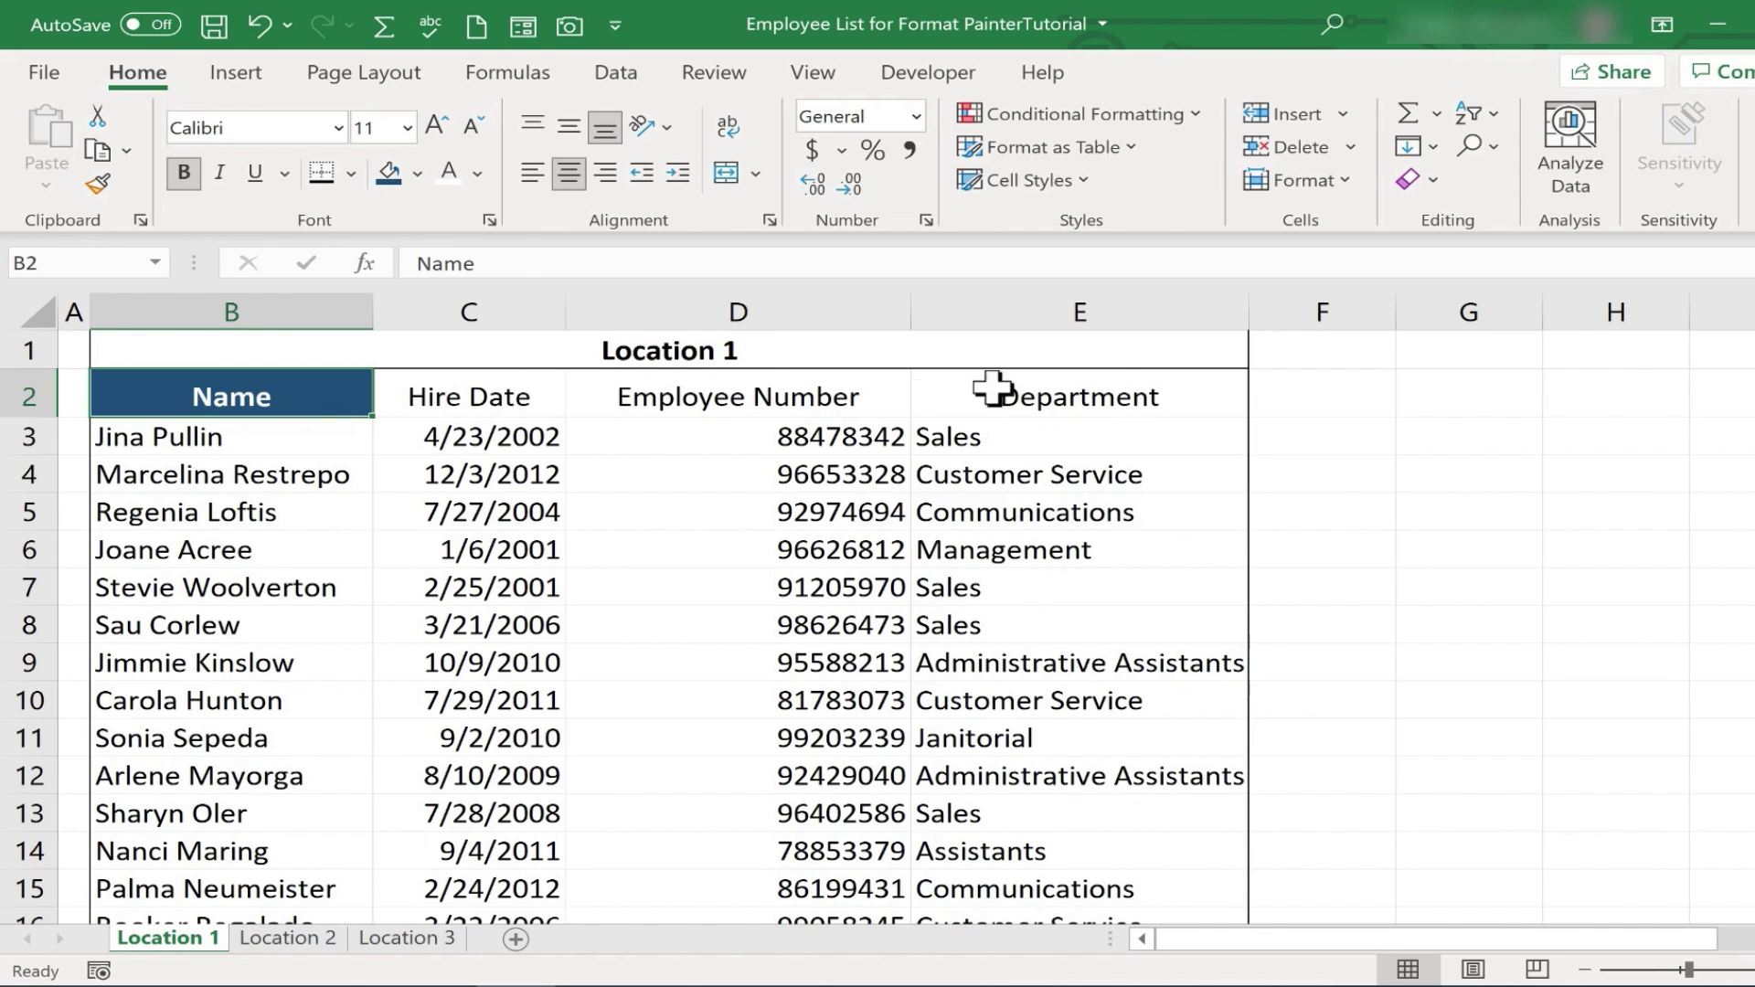
pyautogui.press('Down')
pyautogui.press('Down')
# Copy the Name header's formatting across C2:E2 in one pass with the Format Painter, and undo it
pyautogui.click(309, 407)
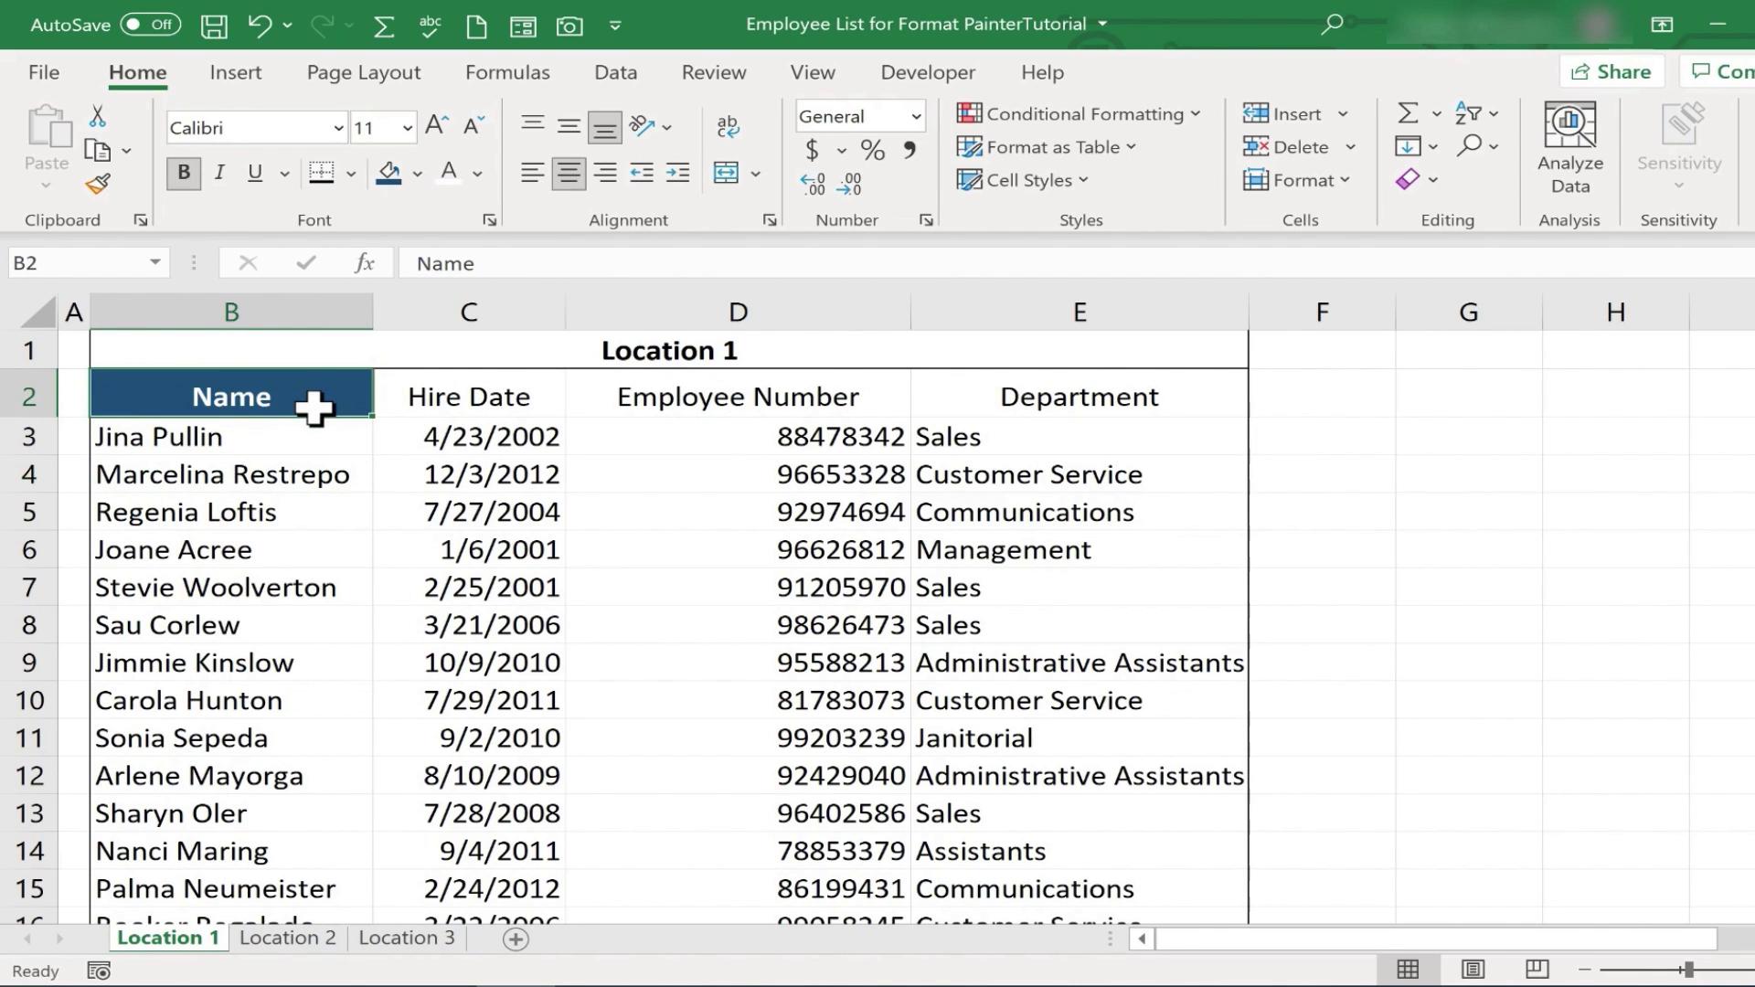
pyautogui.click(101, 188)
pyautogui.moveTo(490, 395); pyautogui.dragTo(1111, 407)
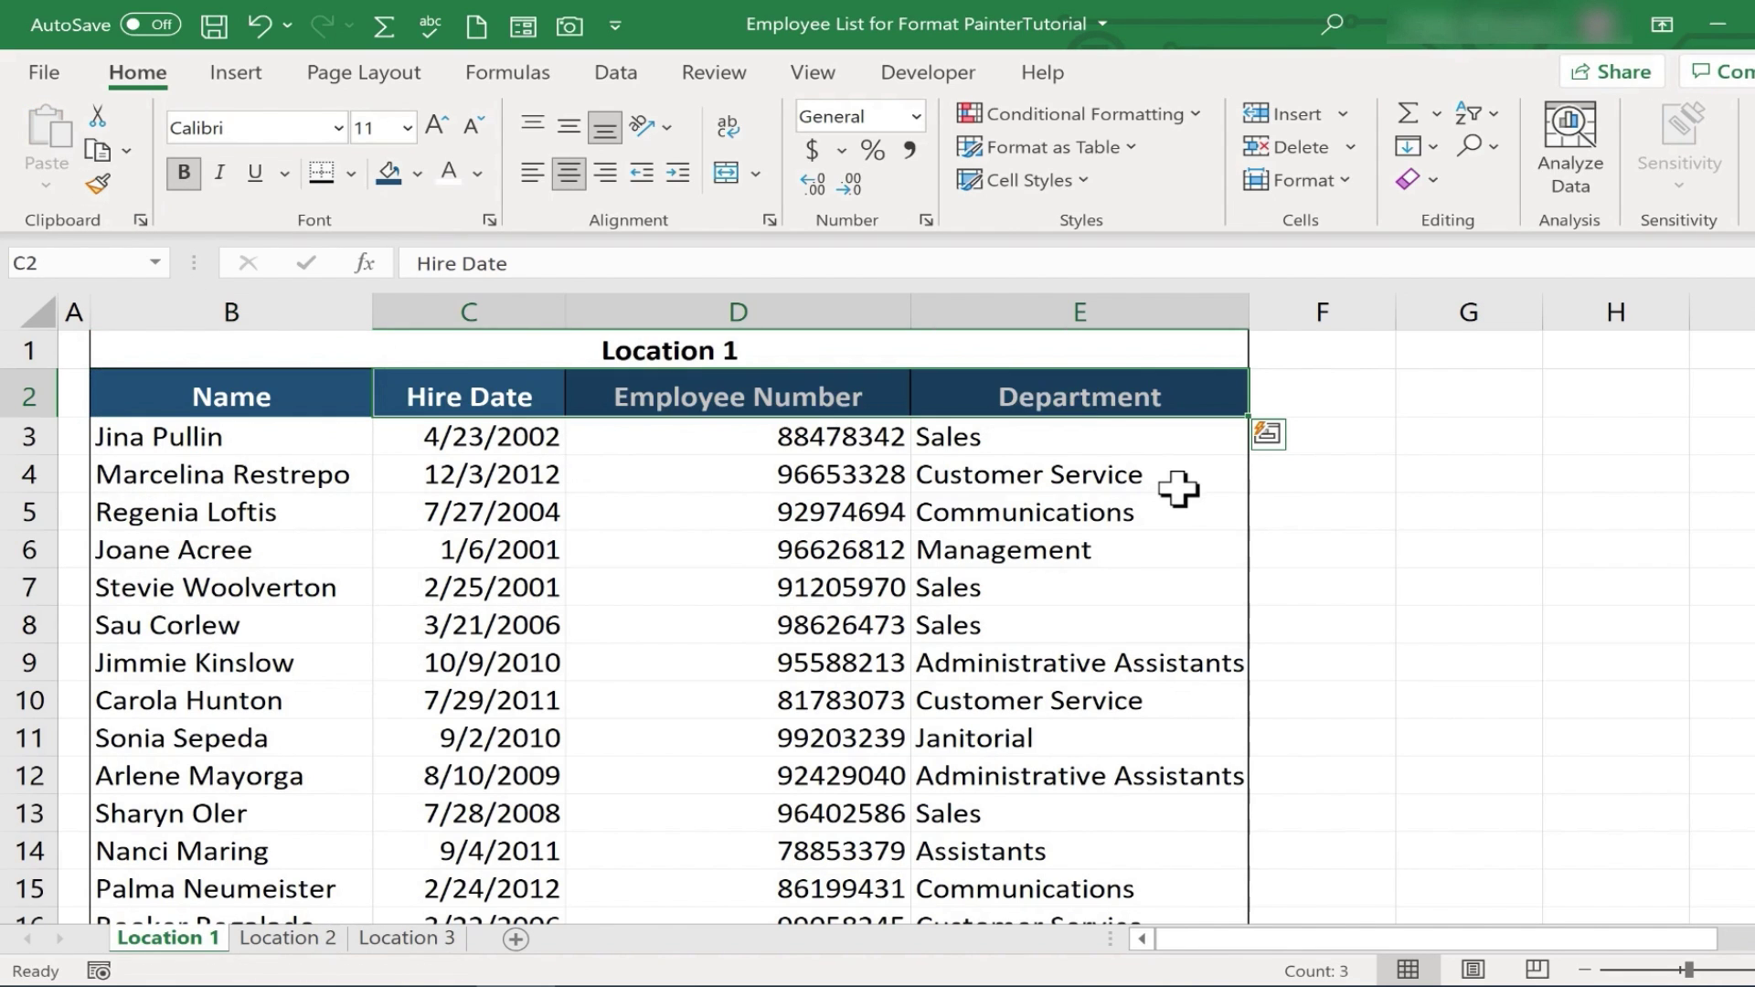
pyautogui.hotkey('ctrl', 'z')
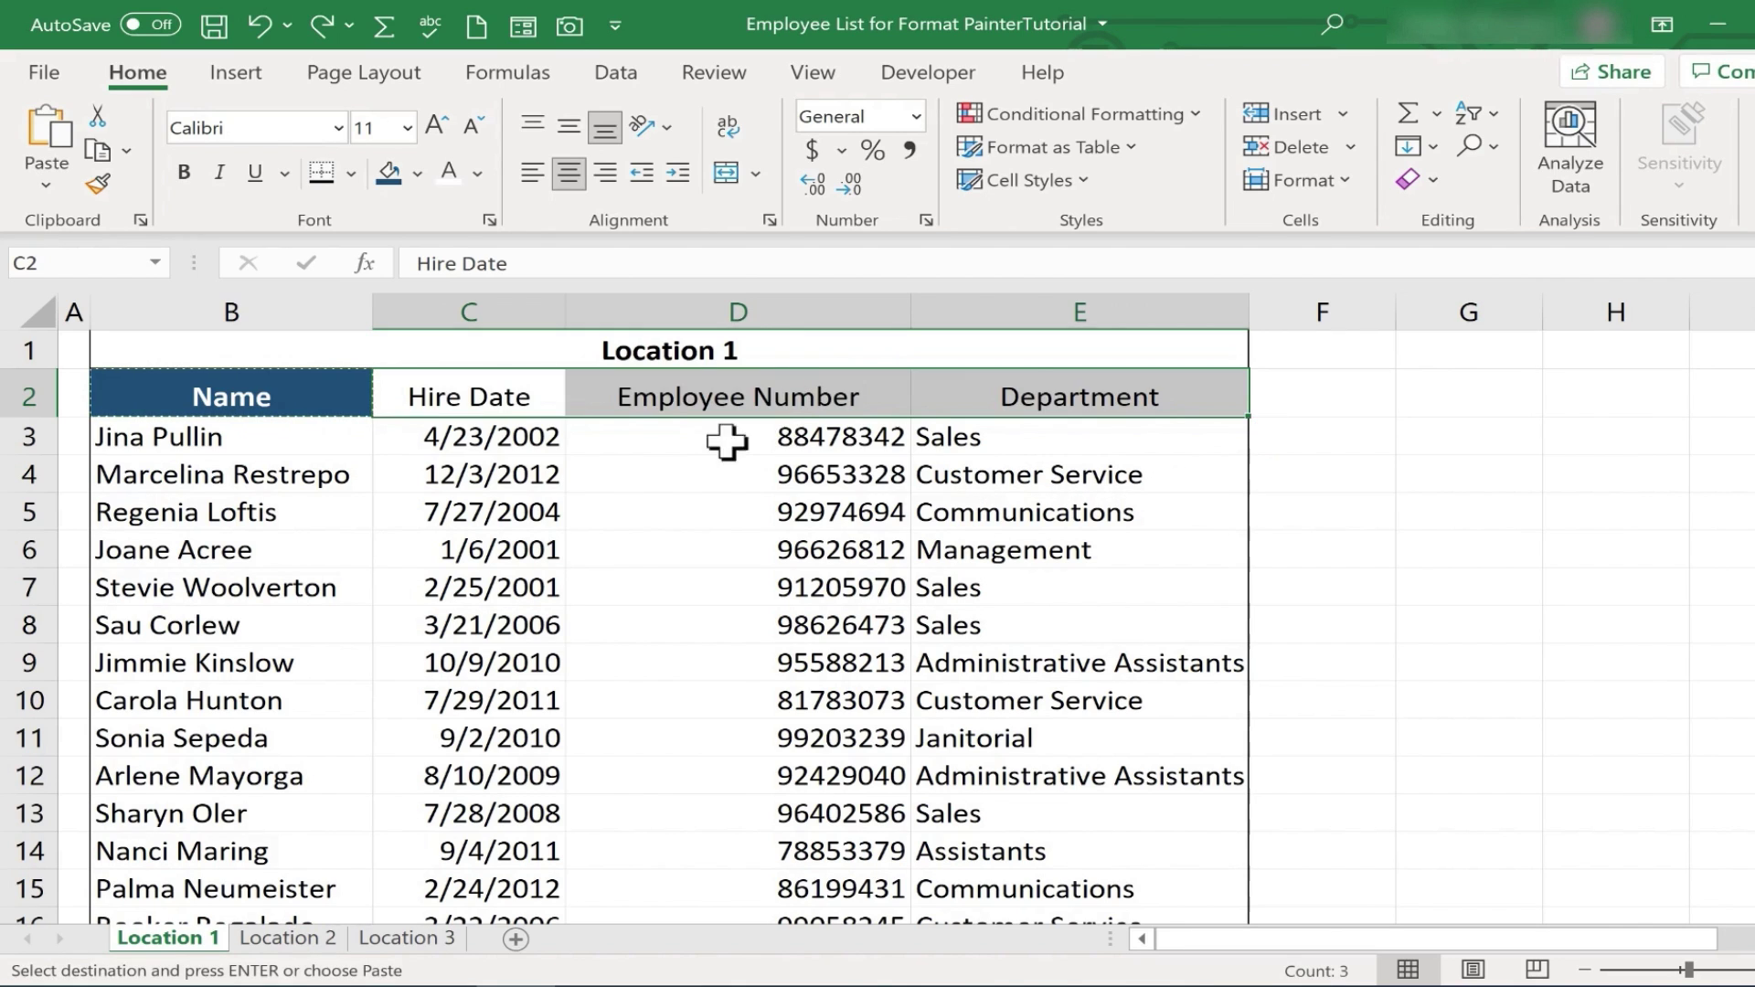
pyautogui.click(666, 474)
# Copy the Name header's formatting onto C2, D2 and E2 one cell at a time, keeping the Format Painter locked on
pyautogui.click(320, 393)
pyautogui.click(101, 182)
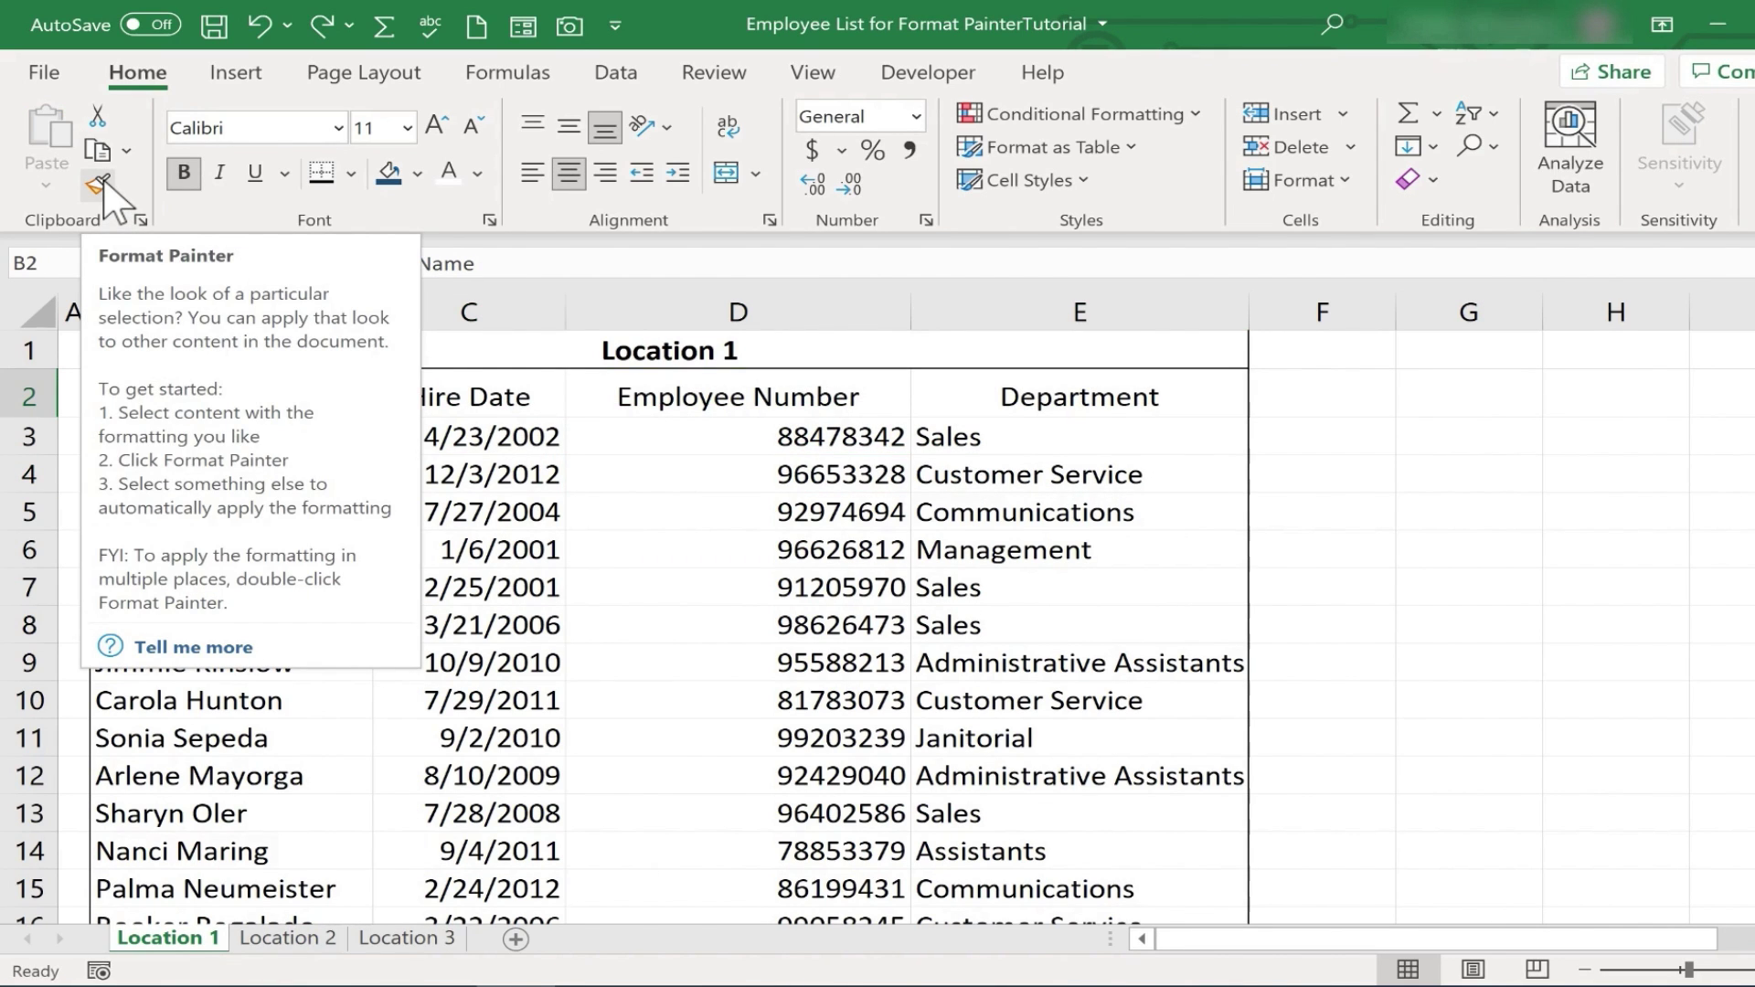
pyautogui.click(103, 178)
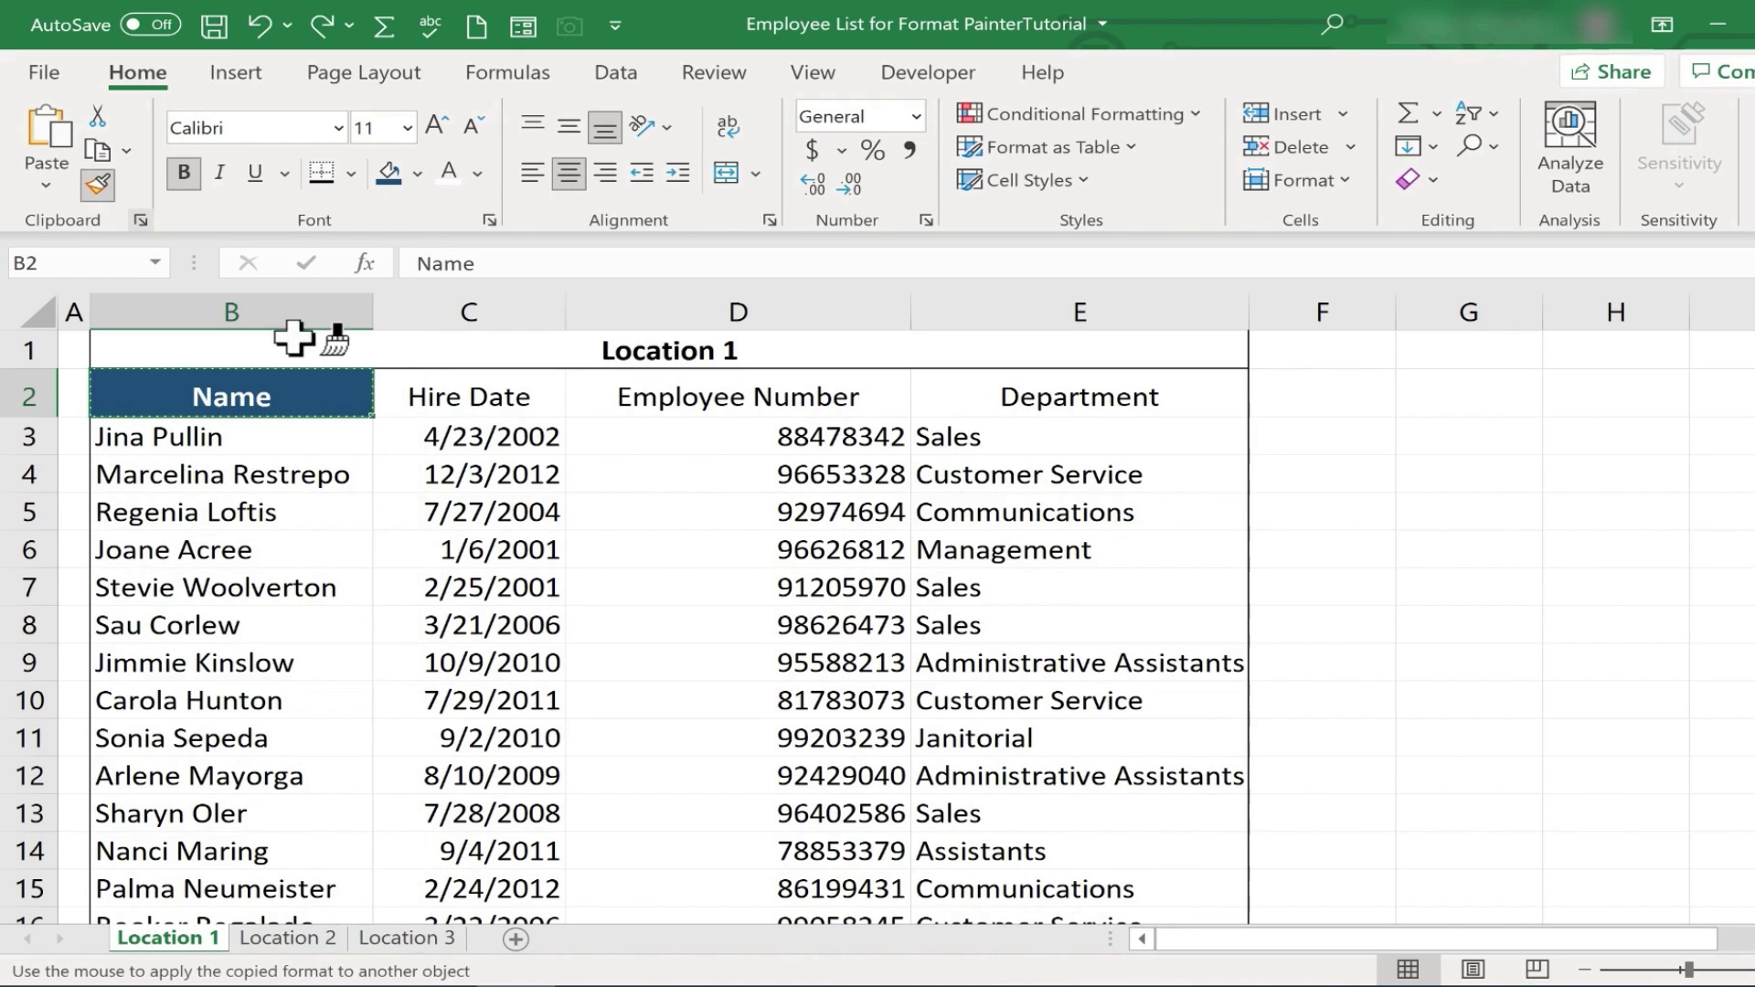
pyautogui.click(489, 391)
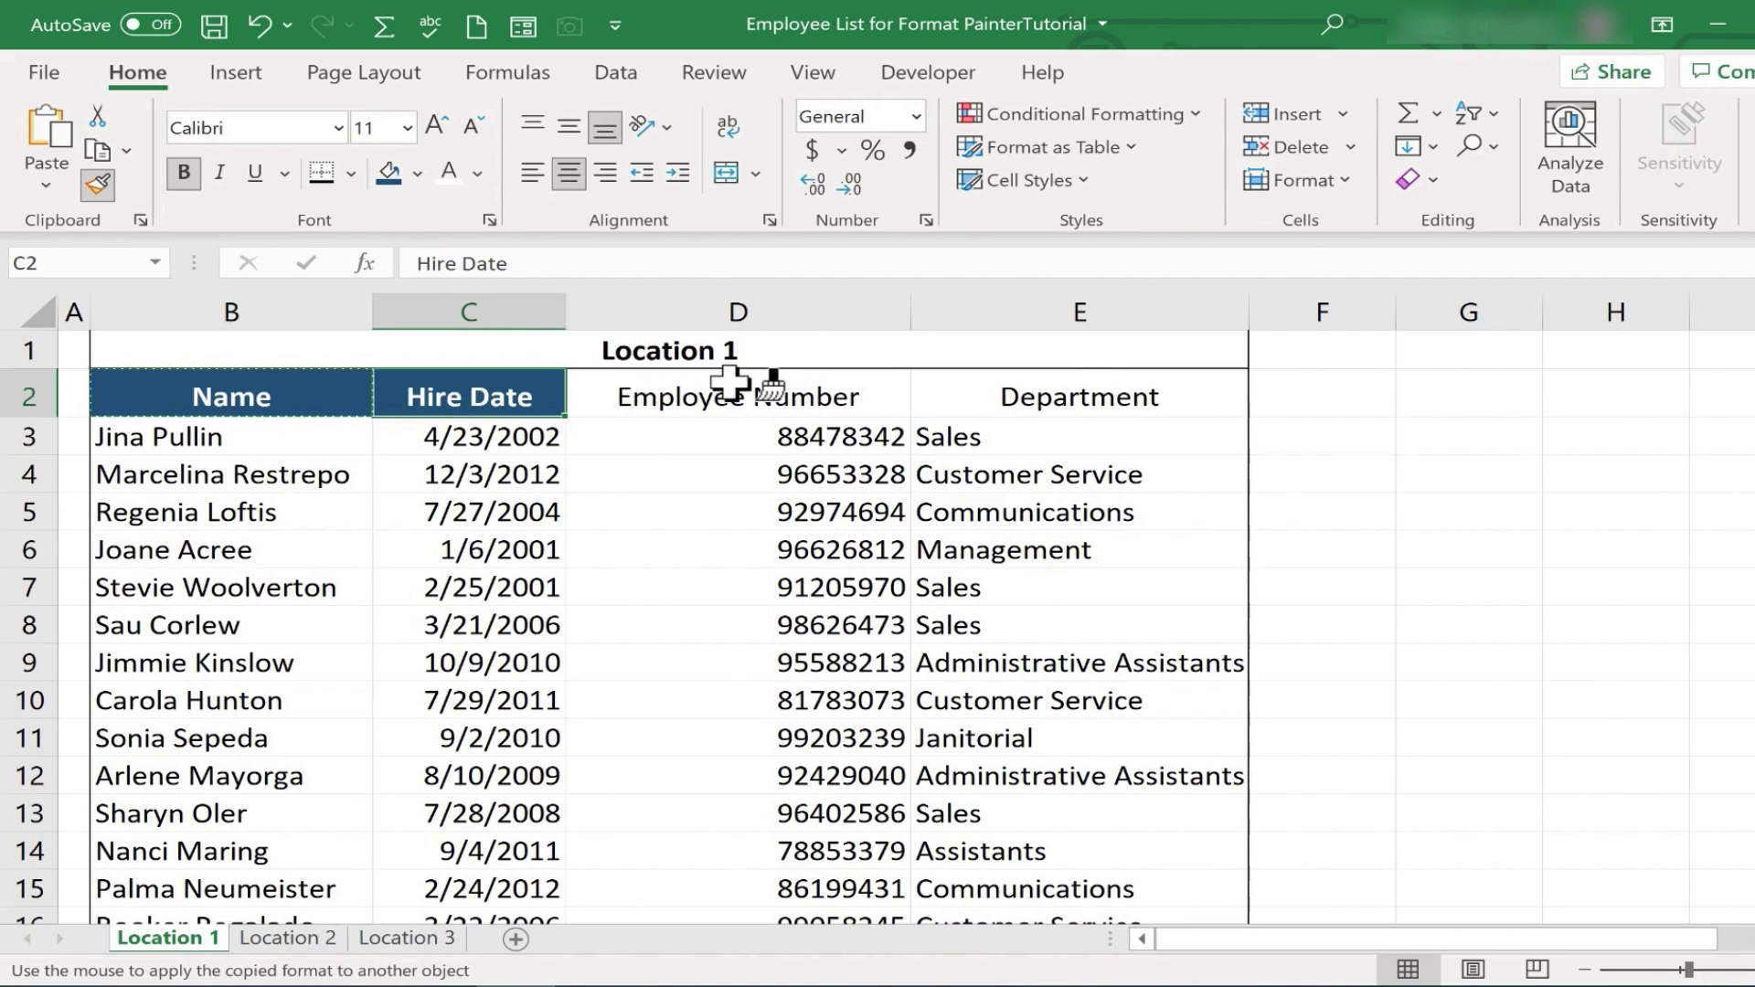
pyautogui.click(803, 393)
pyautogui.click(1047, 402)
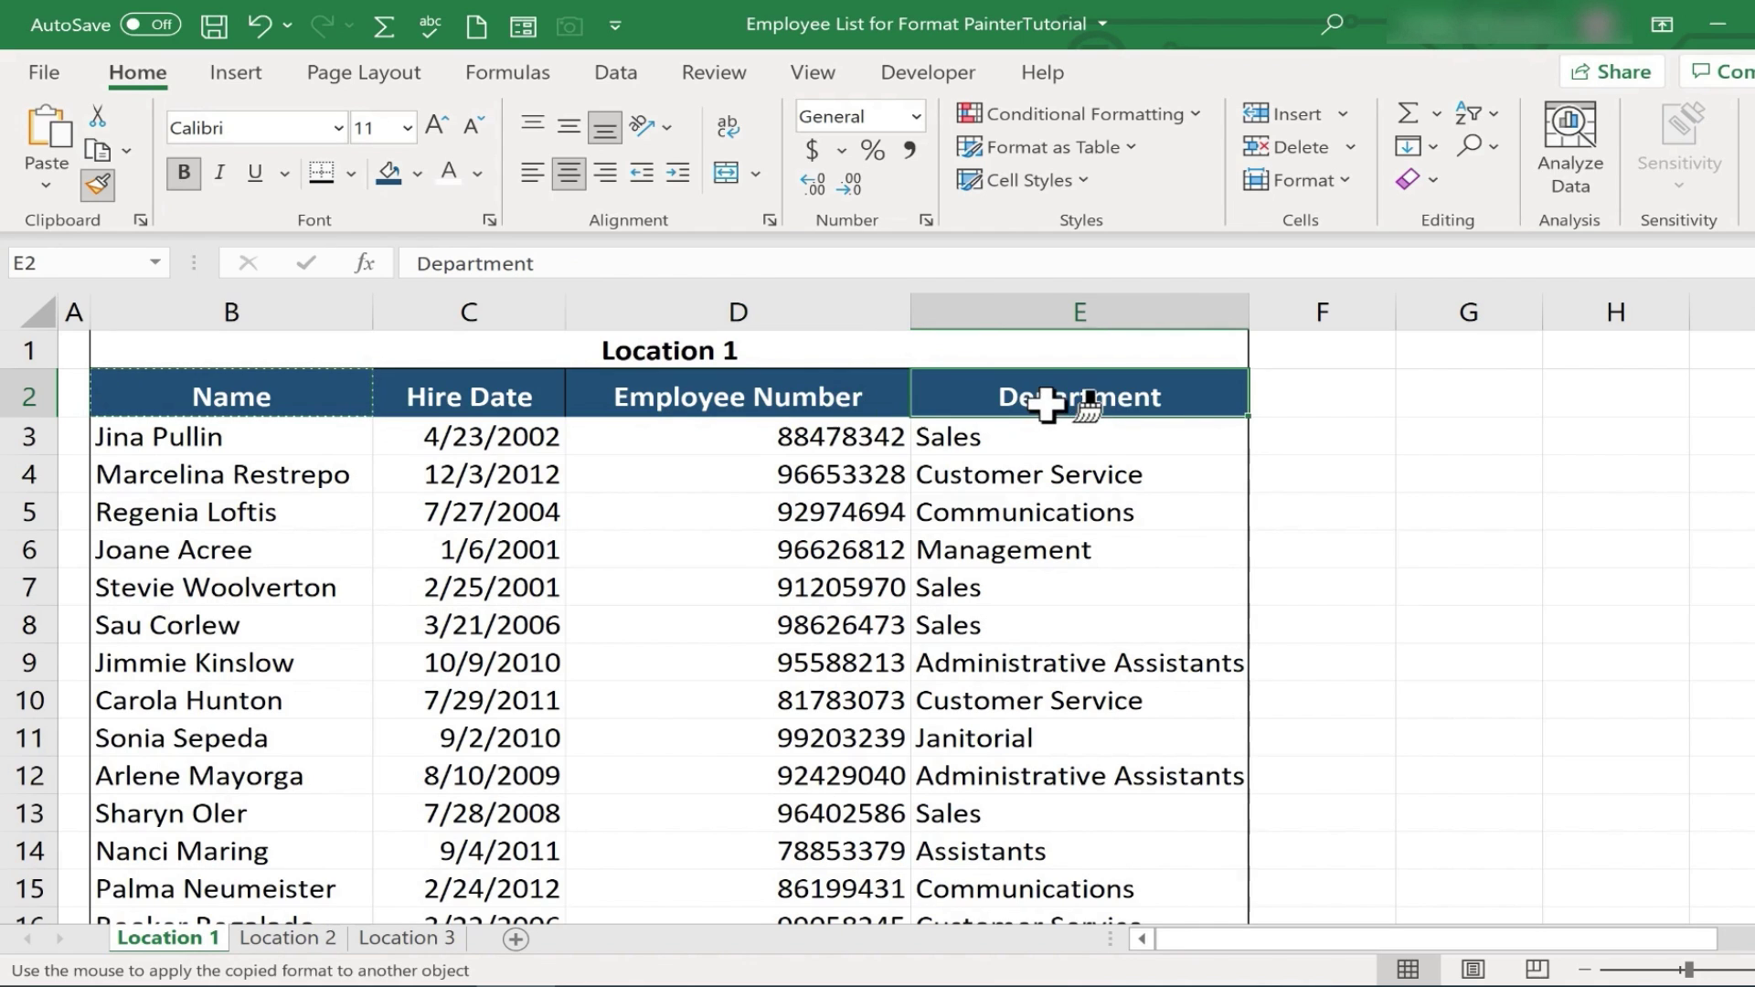
# Paint the header formatting onto B12, D13 and E10 in the employee list, and undo all three applications
pyautogui.click(339, 777)
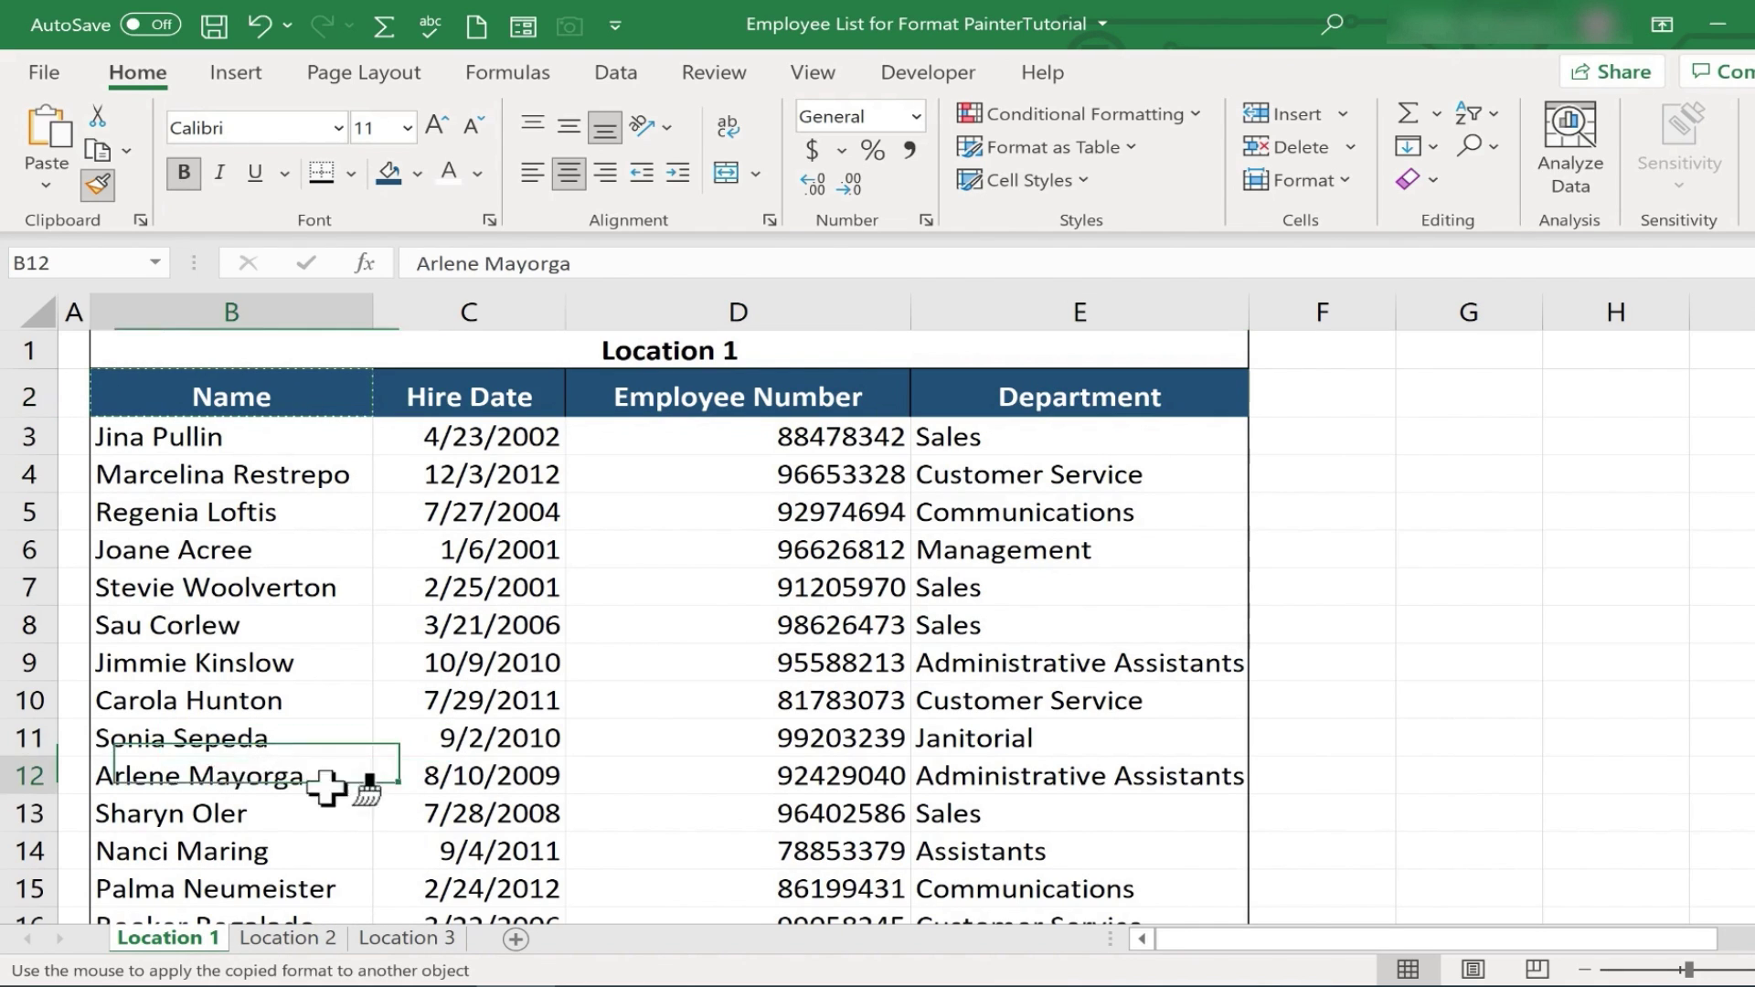
pyautogui.click(582, 801)
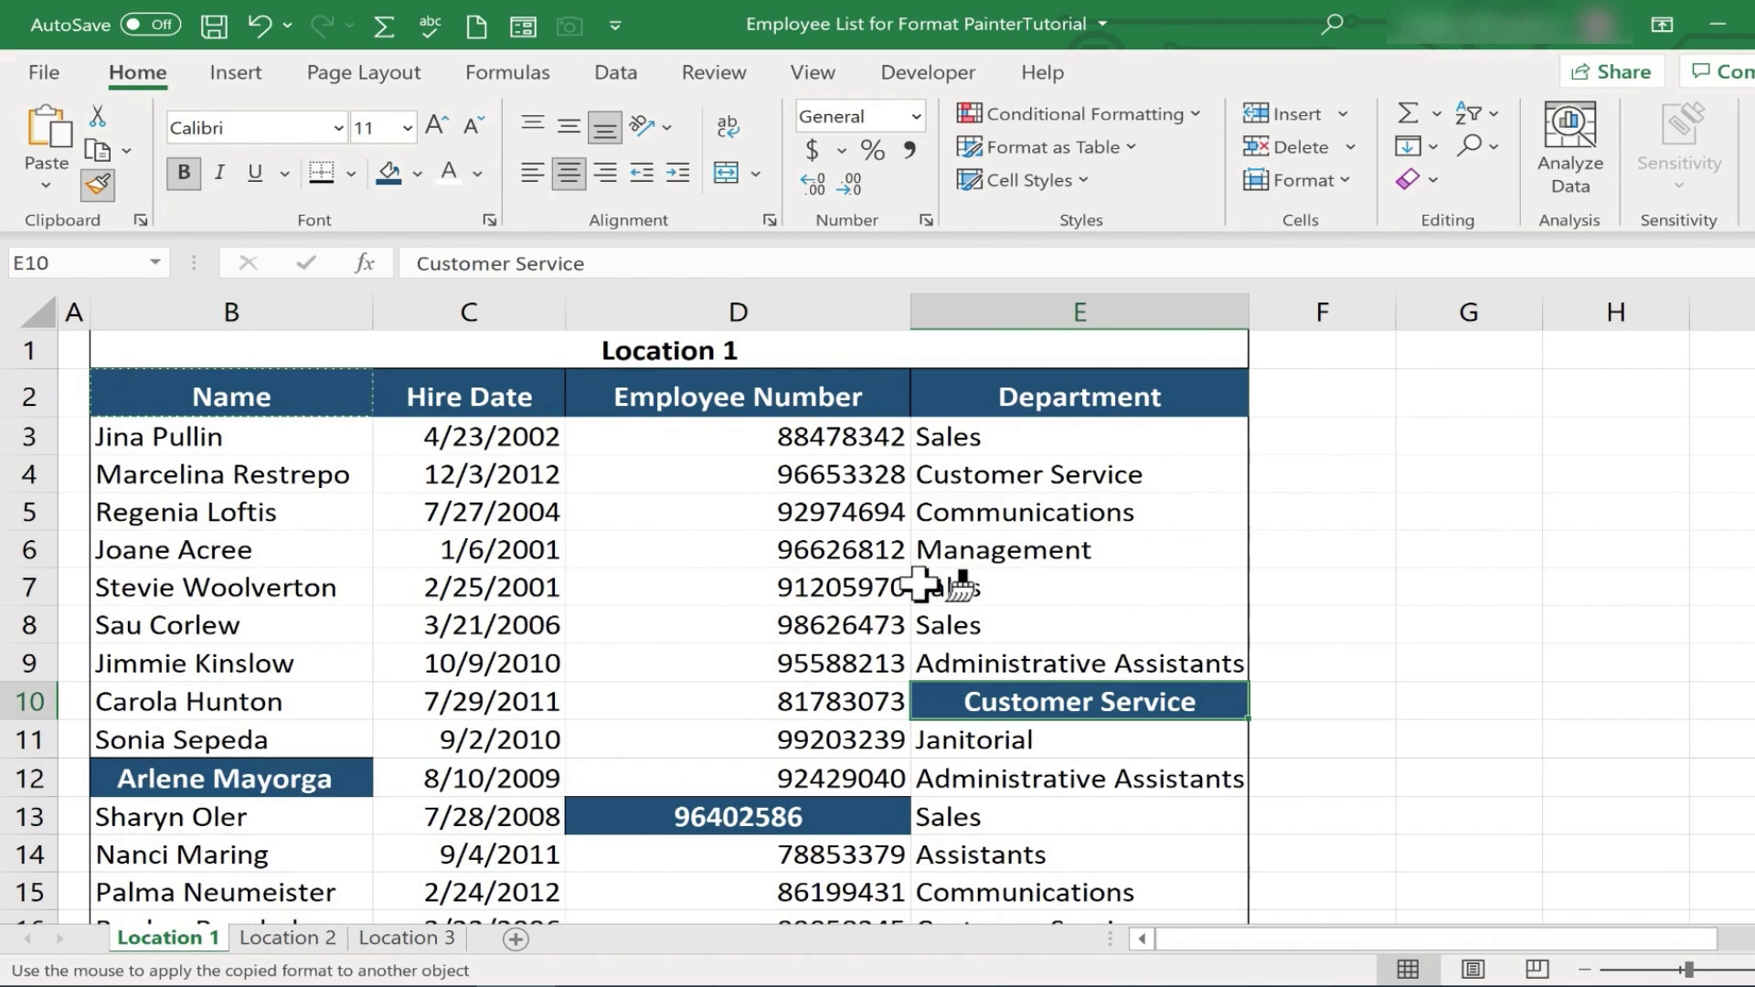
pyautogui.hotkey('ctrl', 'z')
pyautogui.hotkey('ctrl', 'z')
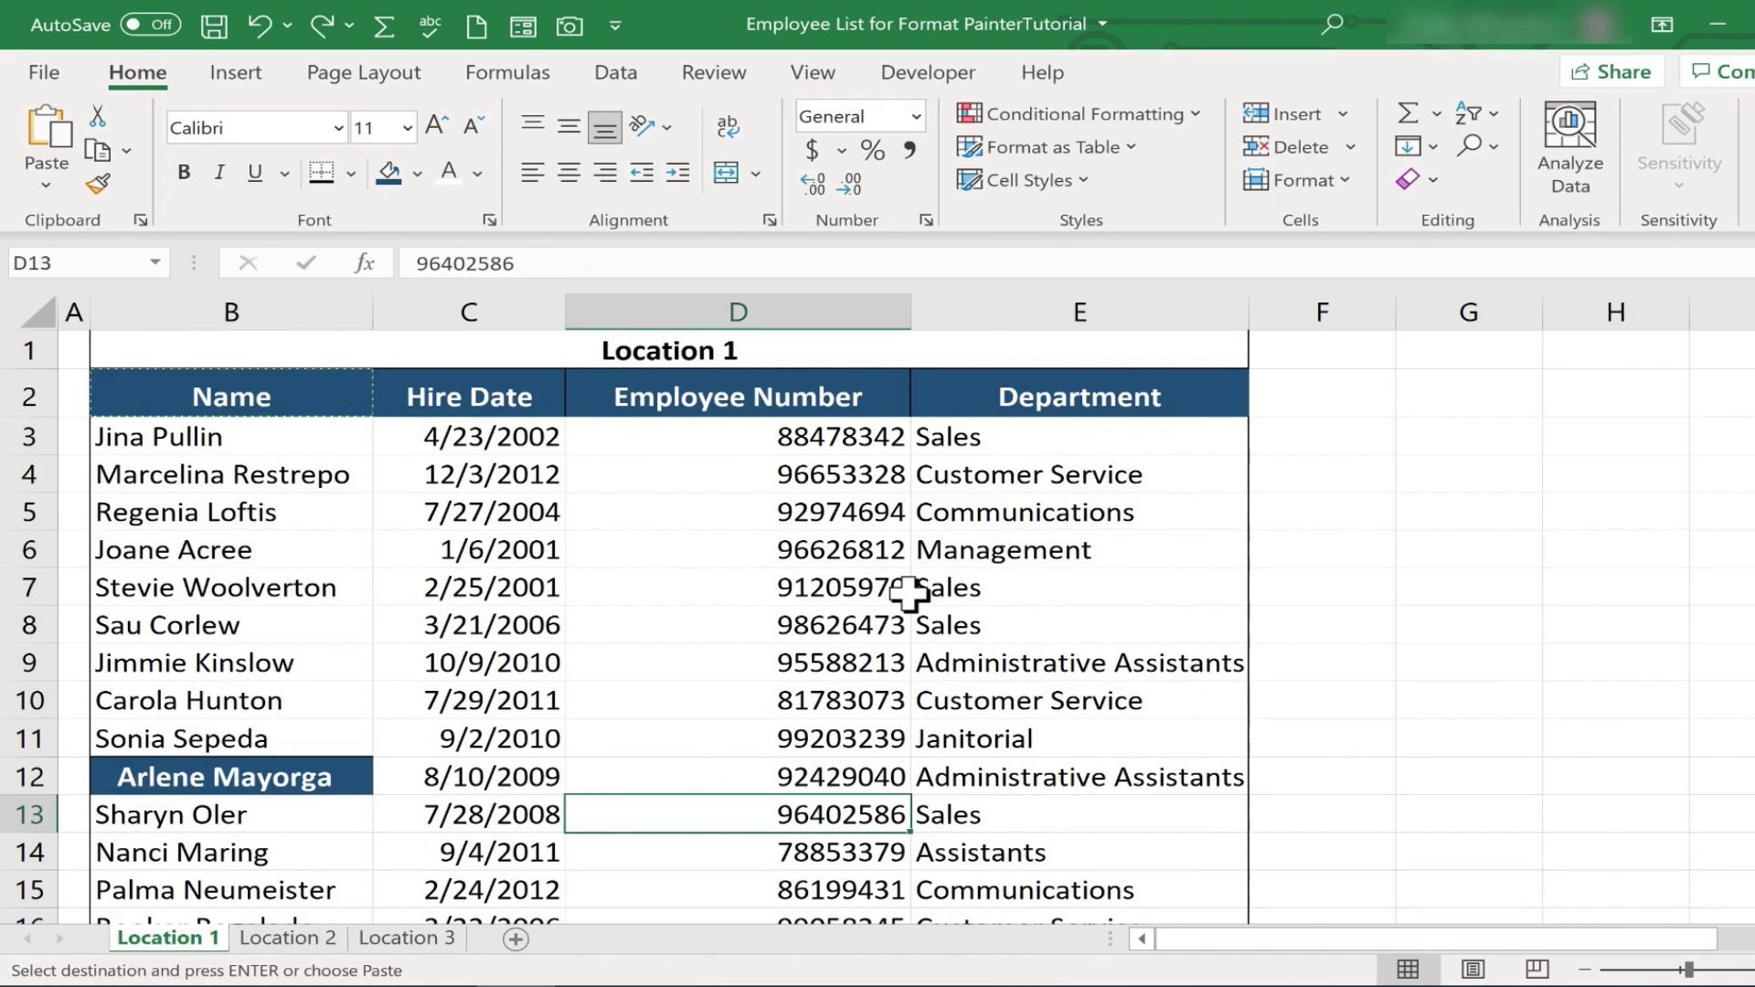
pyautogui.hotkey('ctrl', 'z')
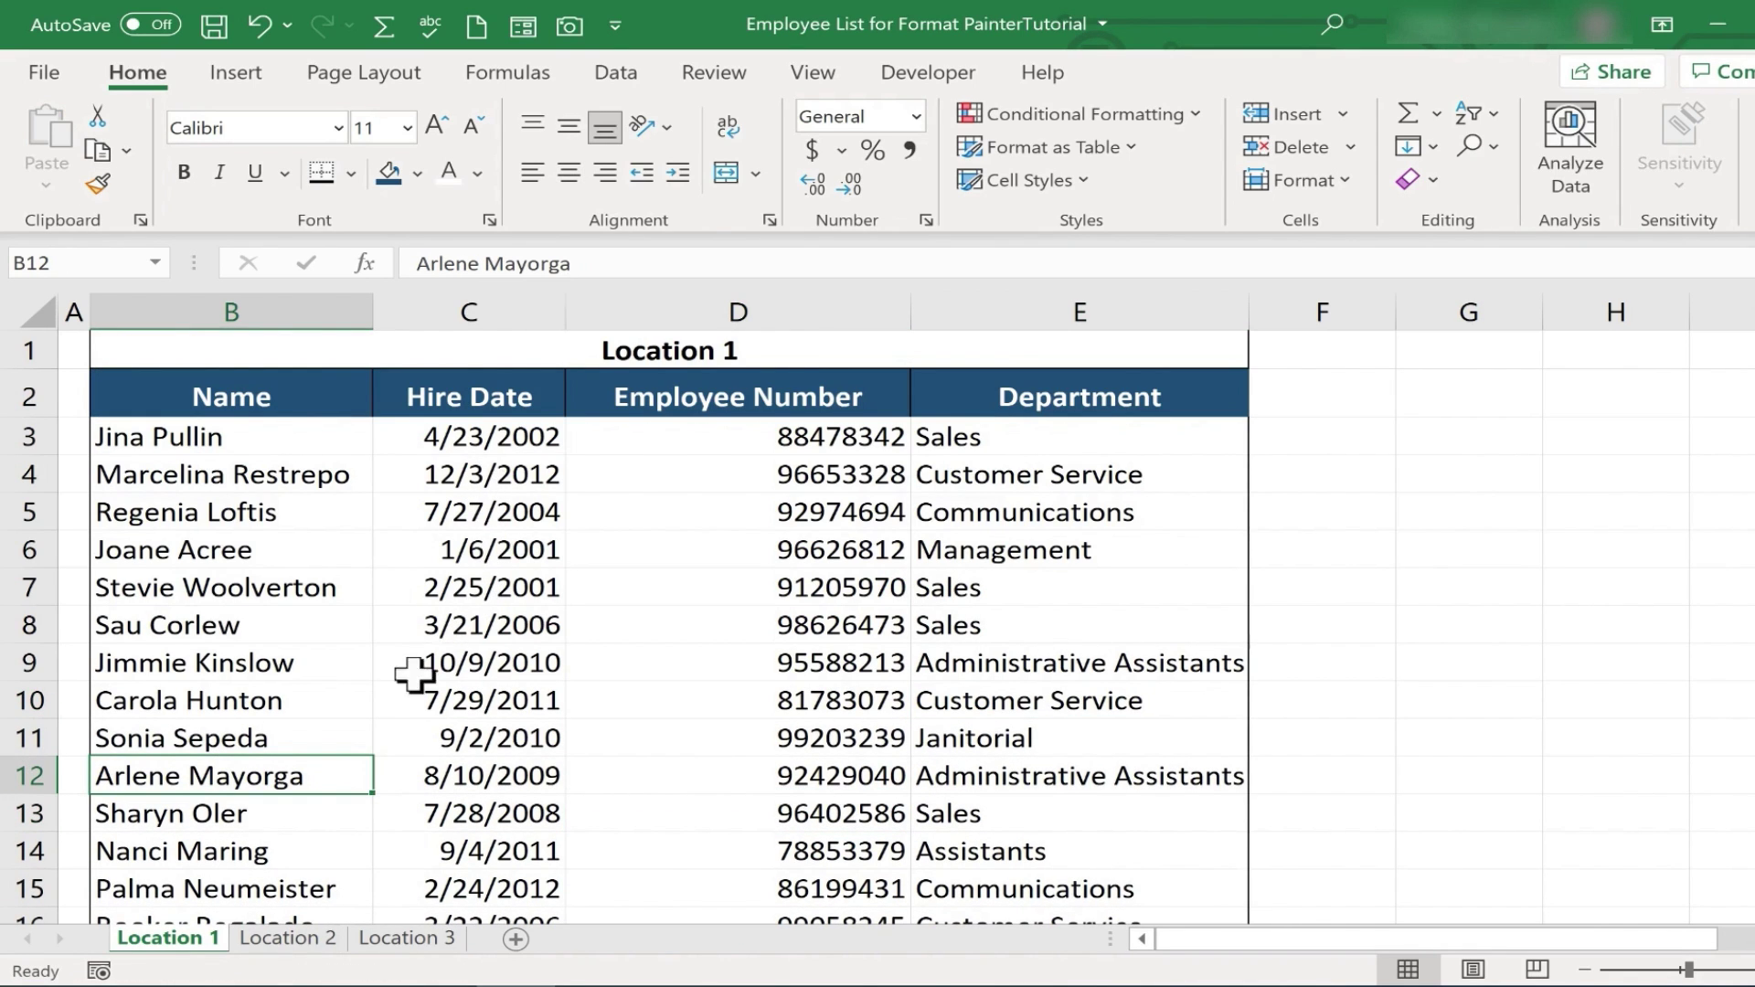
# Copy the Employee Number header's formatting from Location 1 onto headers B2:E2 of the Location 2 sheet, keeping the Format Painter locked on
pyautogui.click(698, 396)
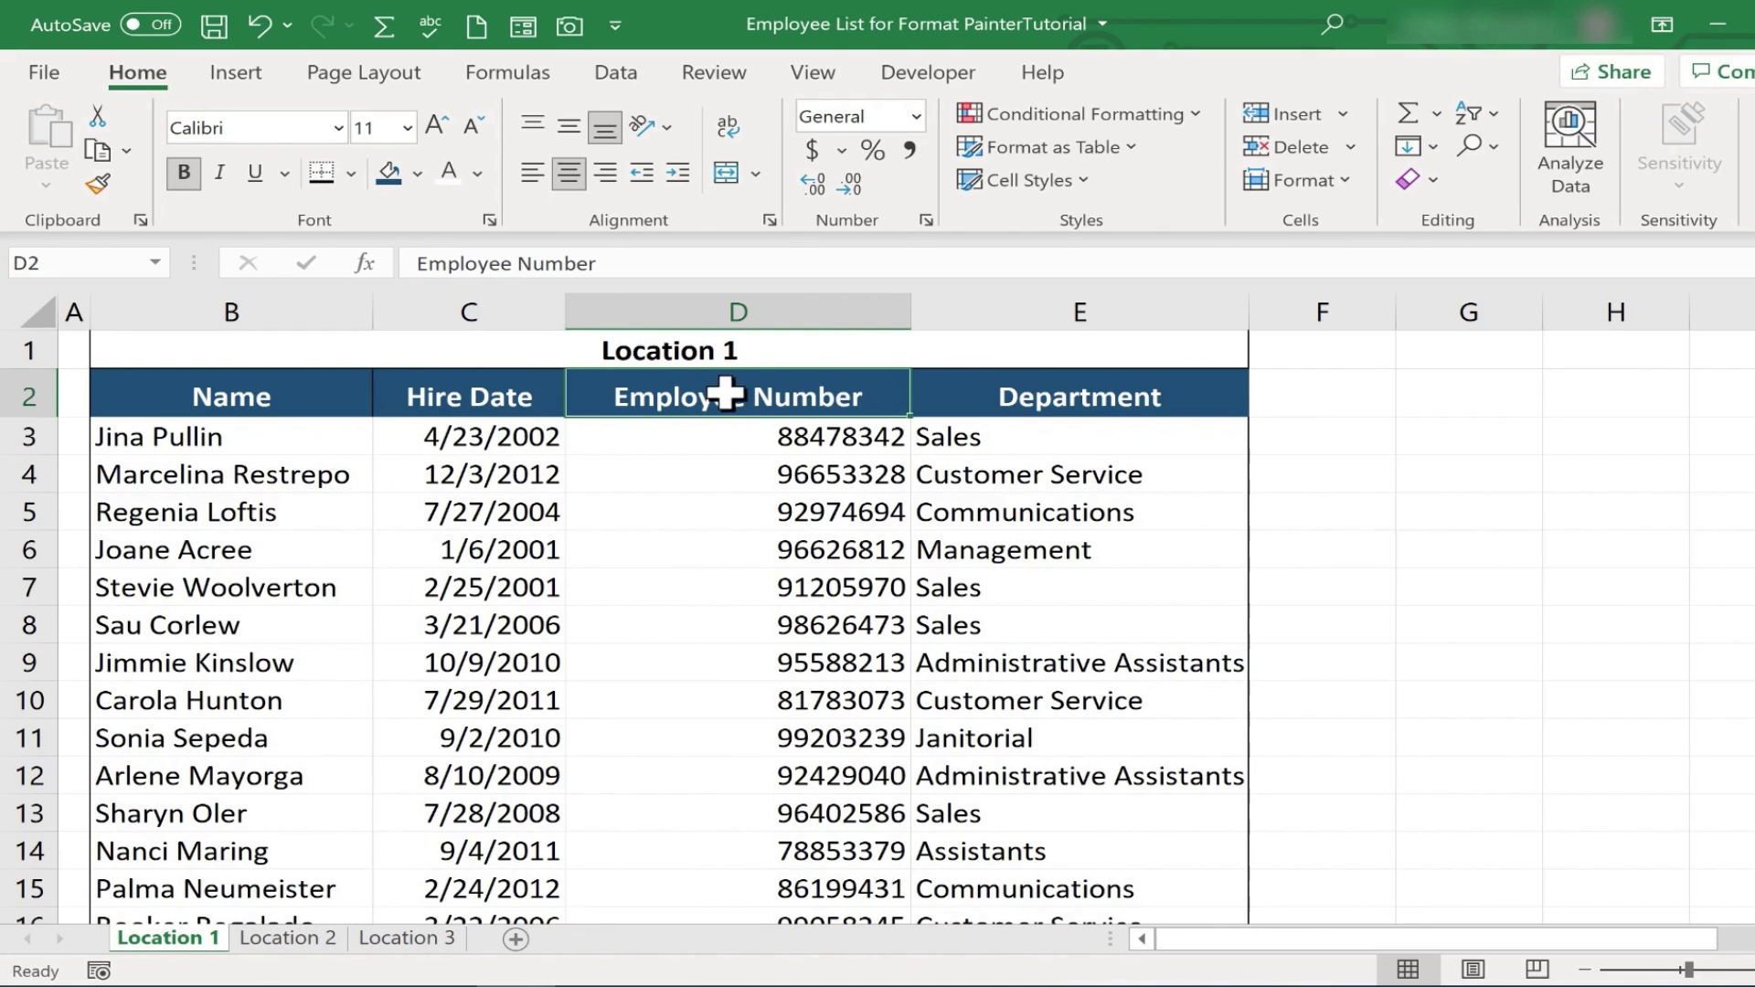
pyautogui.click(98, 185)
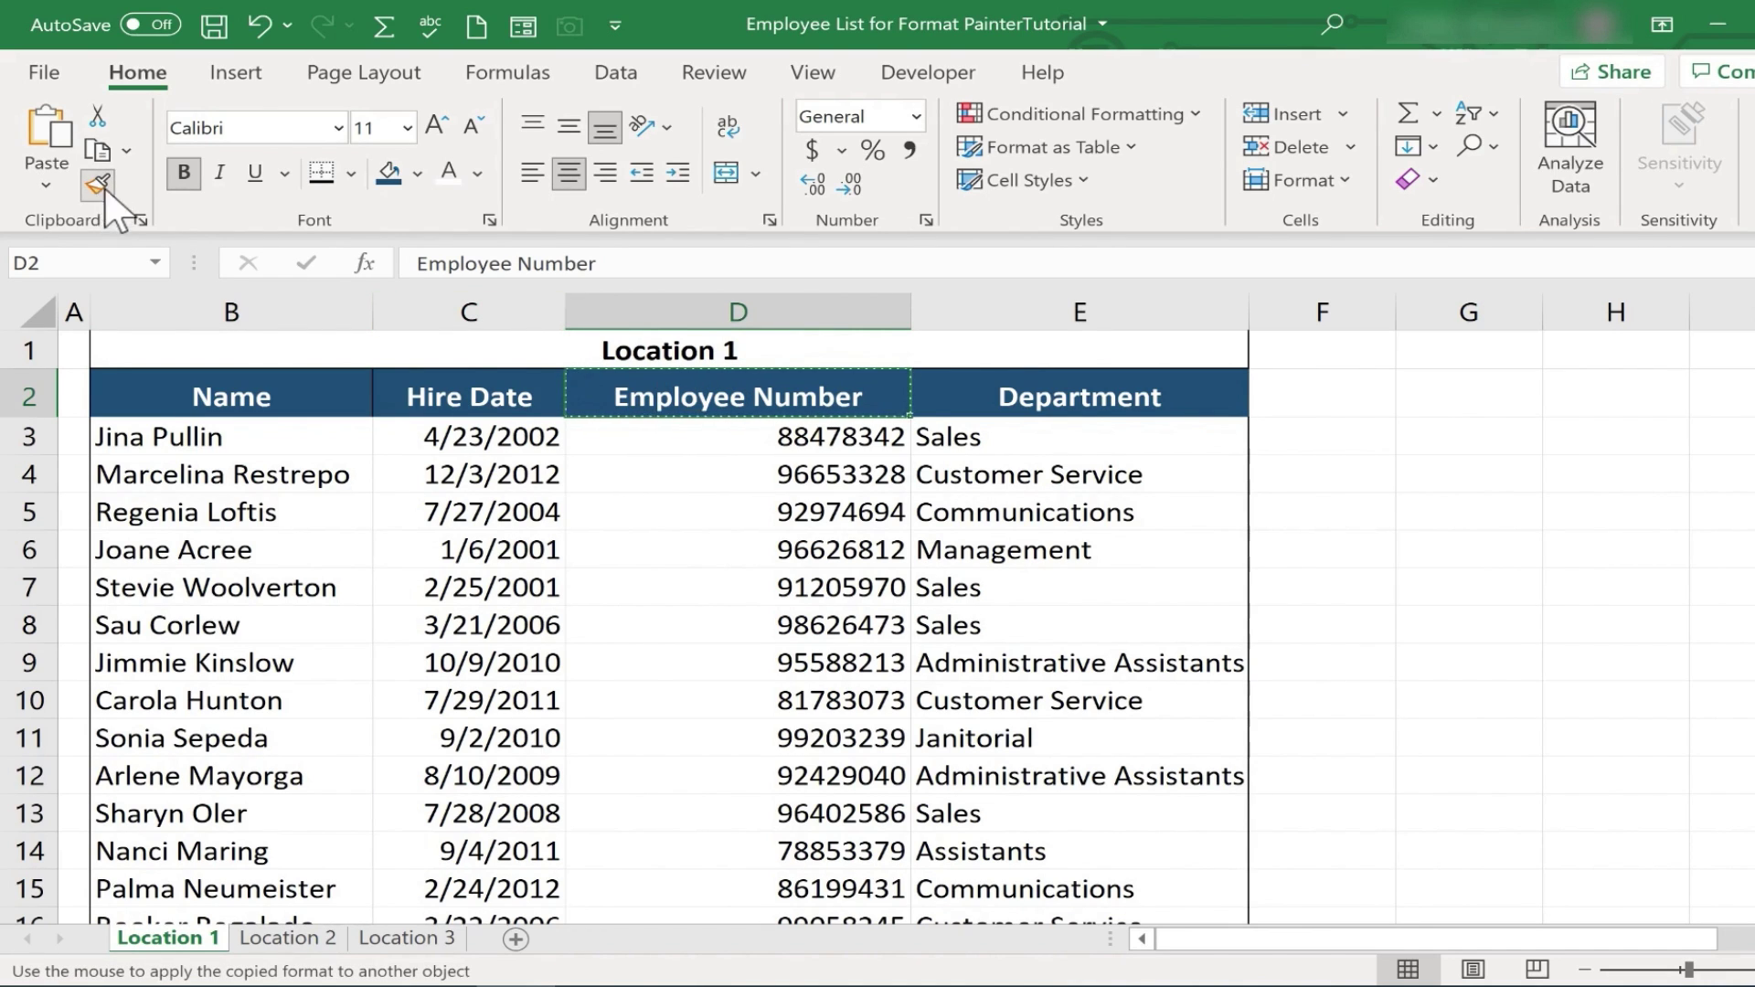
pyautogui.click(306, 938)
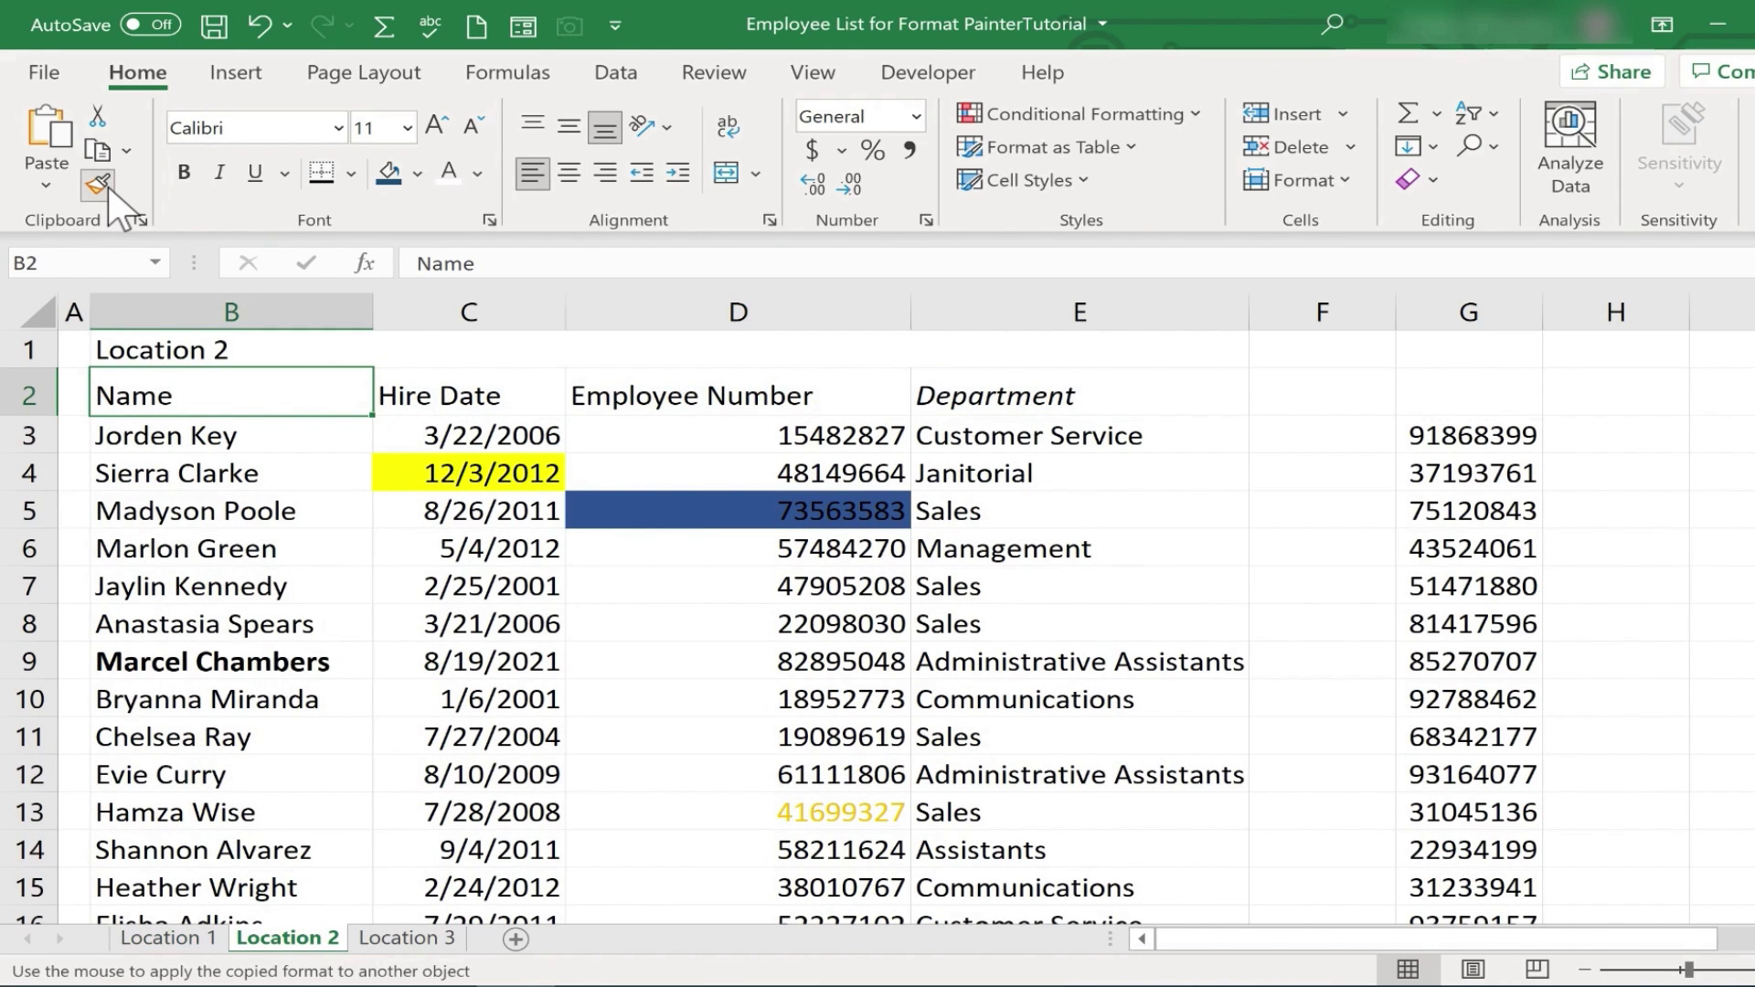
pyautogui.click(262, 390)
pyautogui.moveTo(391, 396); pyautogui.dragTo(941, 406)
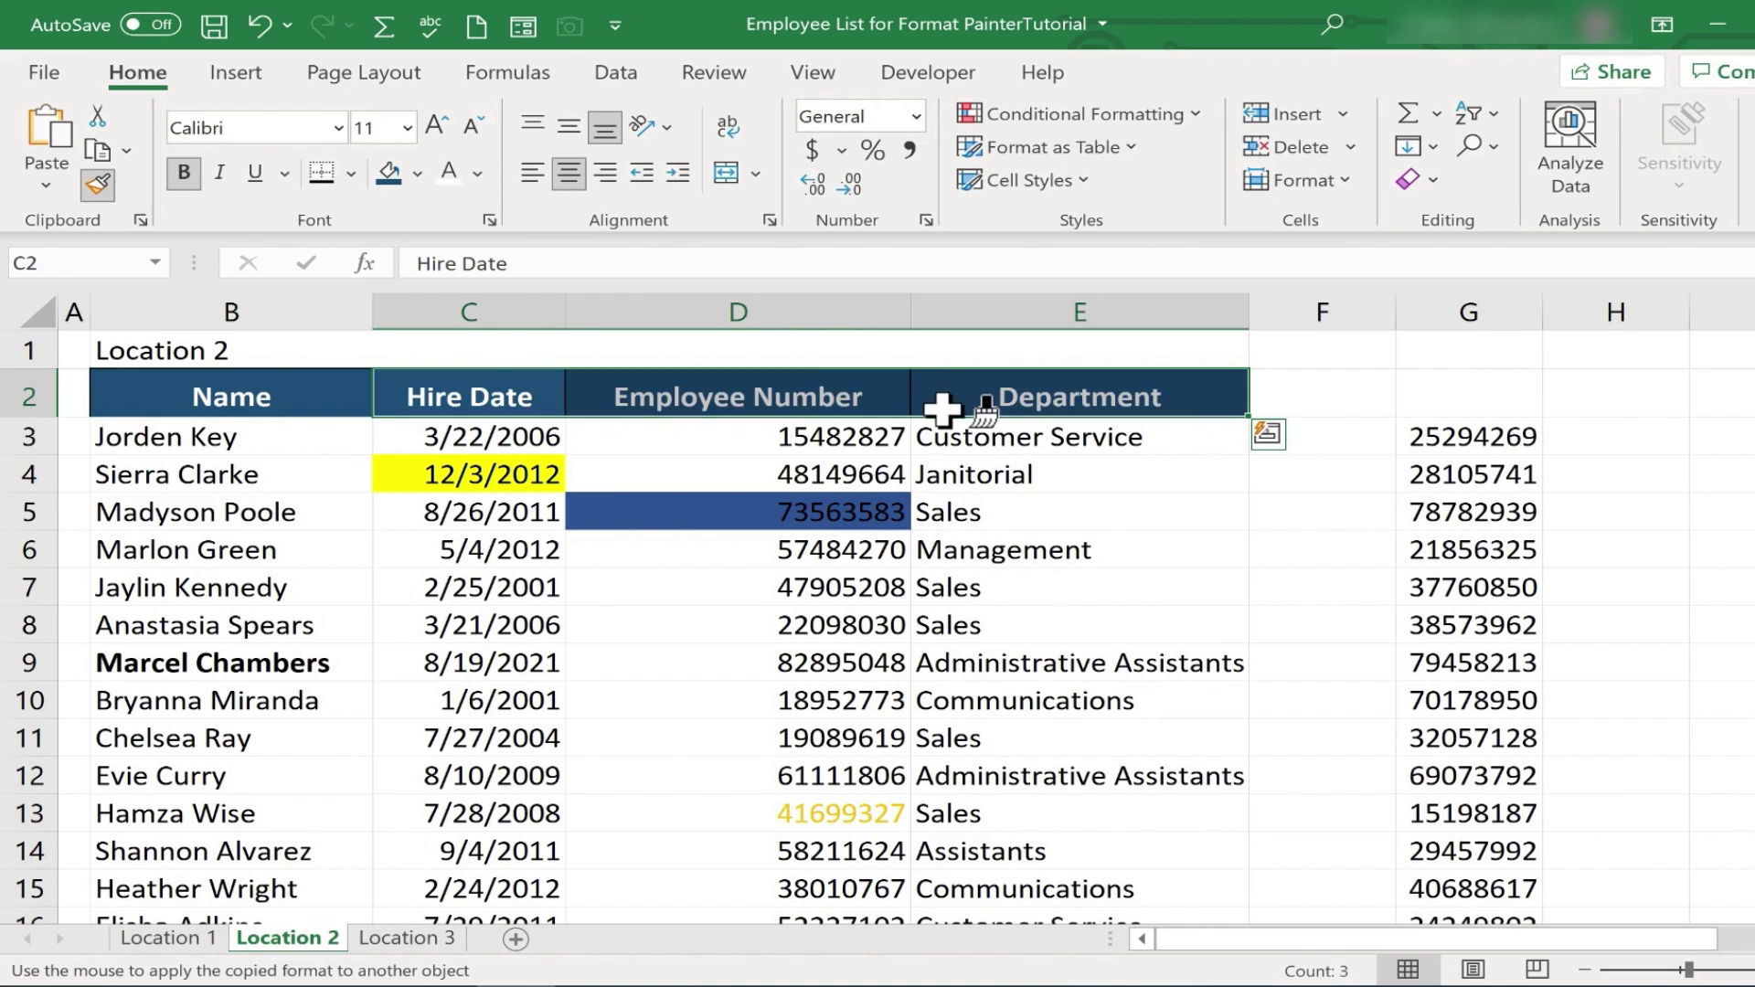
# Paint the header formatting onto B6, C8 and D9 of Location 2, return to Location 1 and turn off the Format Painter
pyautogui.click(347, 550)
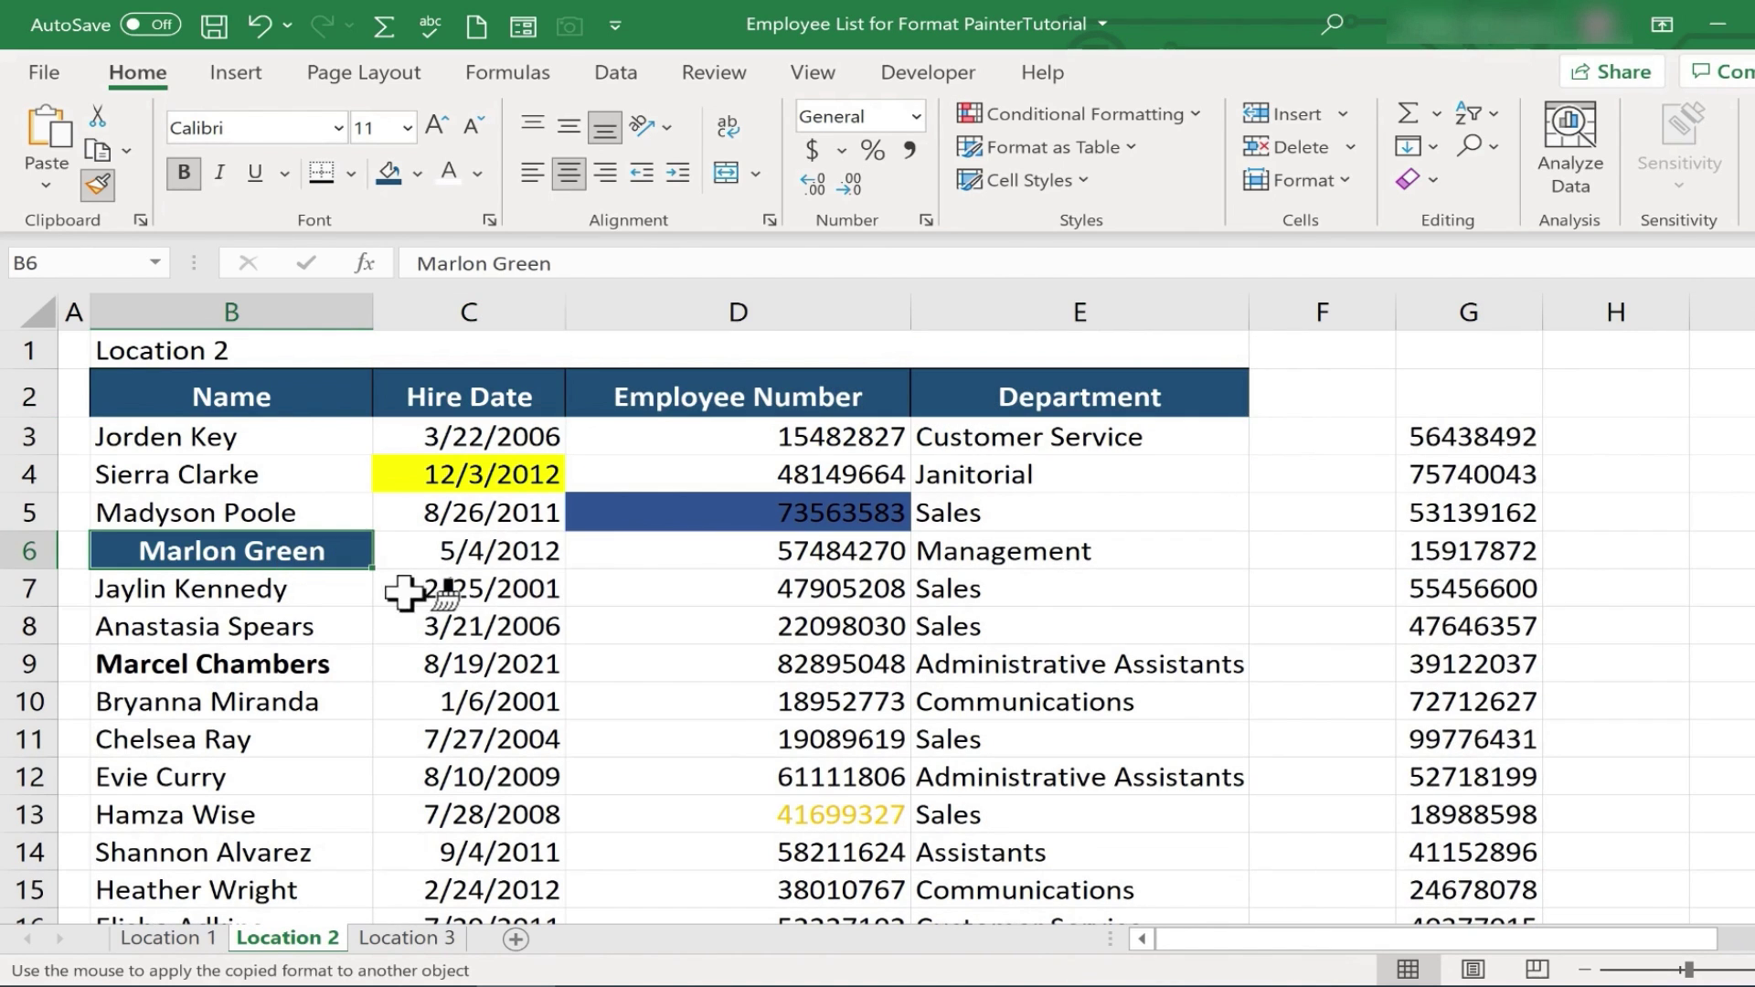
pyautogui.click(494, 627)
pyautogui.click(695, 664)
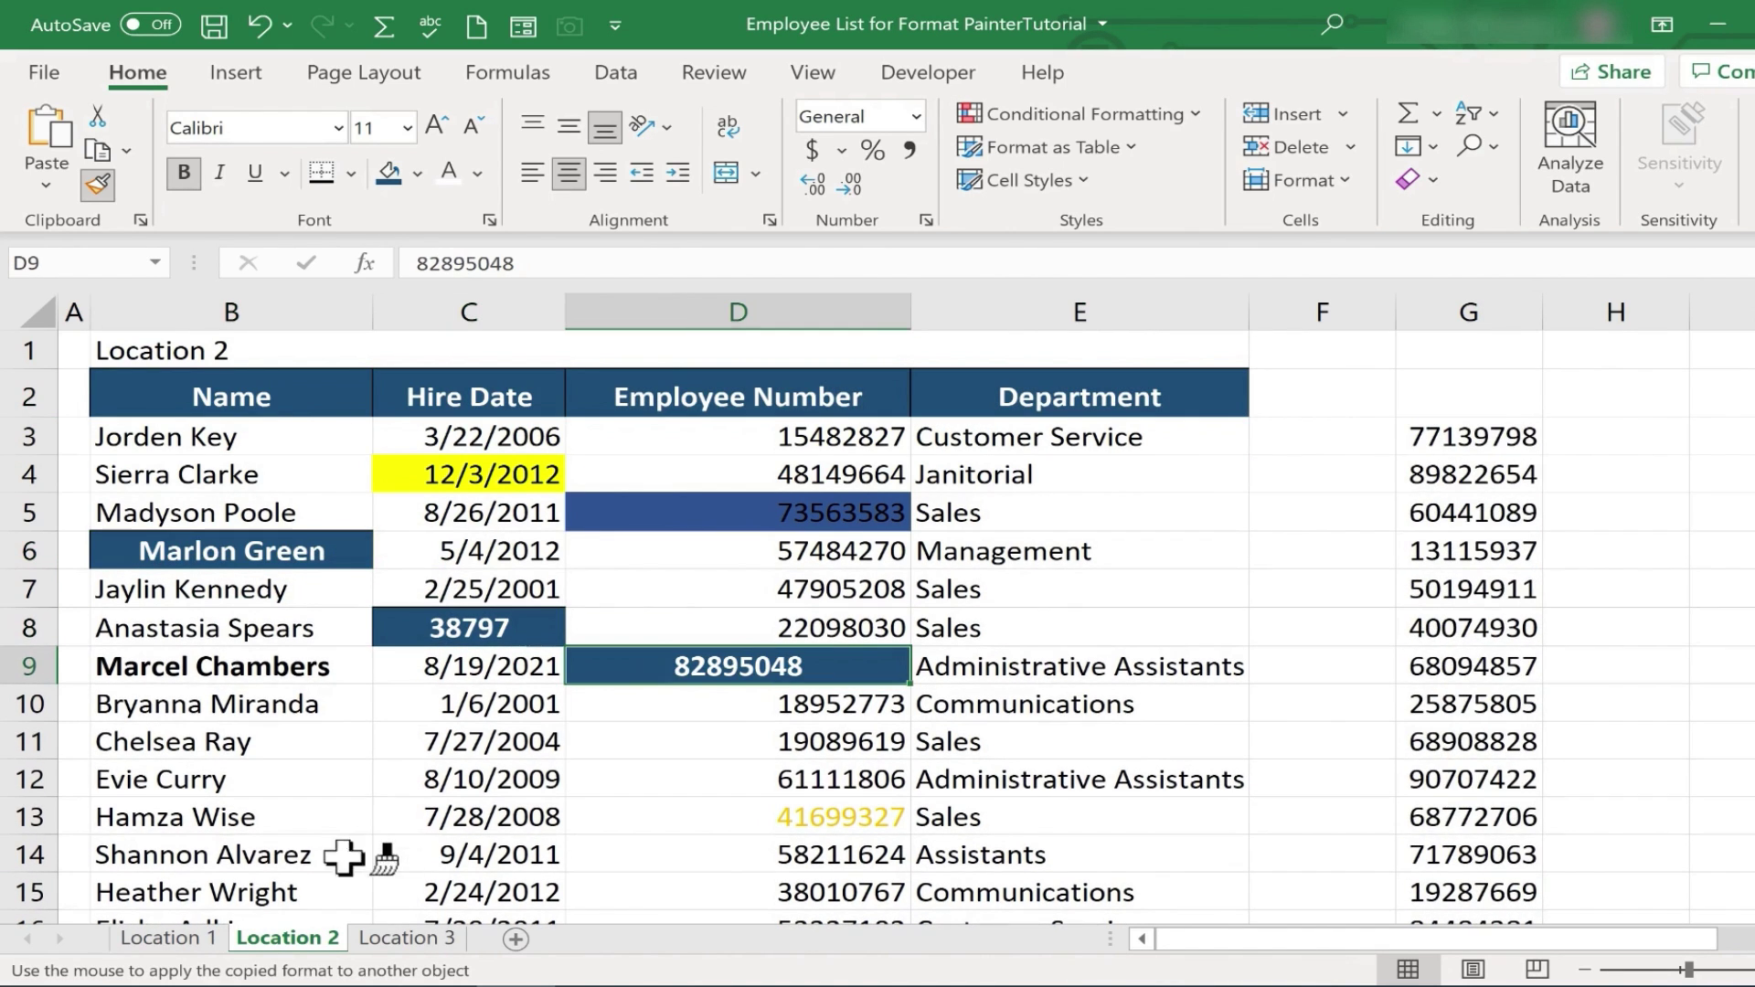
pyautogui.click(159, 938)
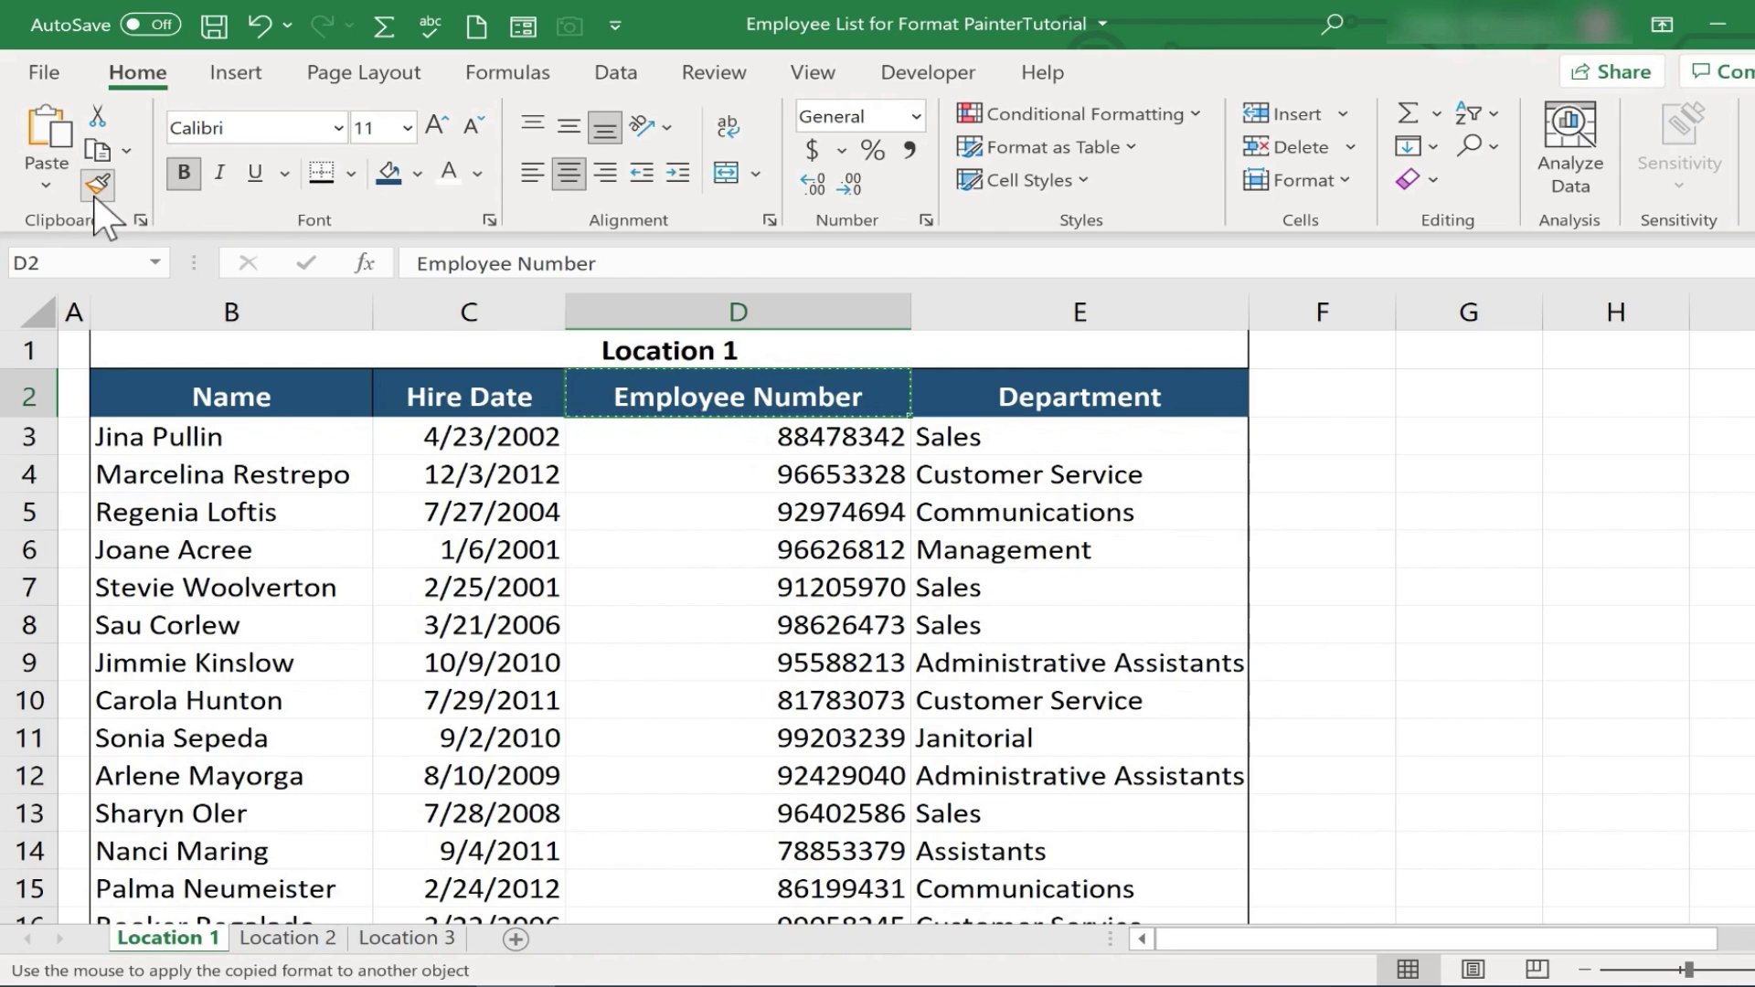
pyautogui.press('Escape')
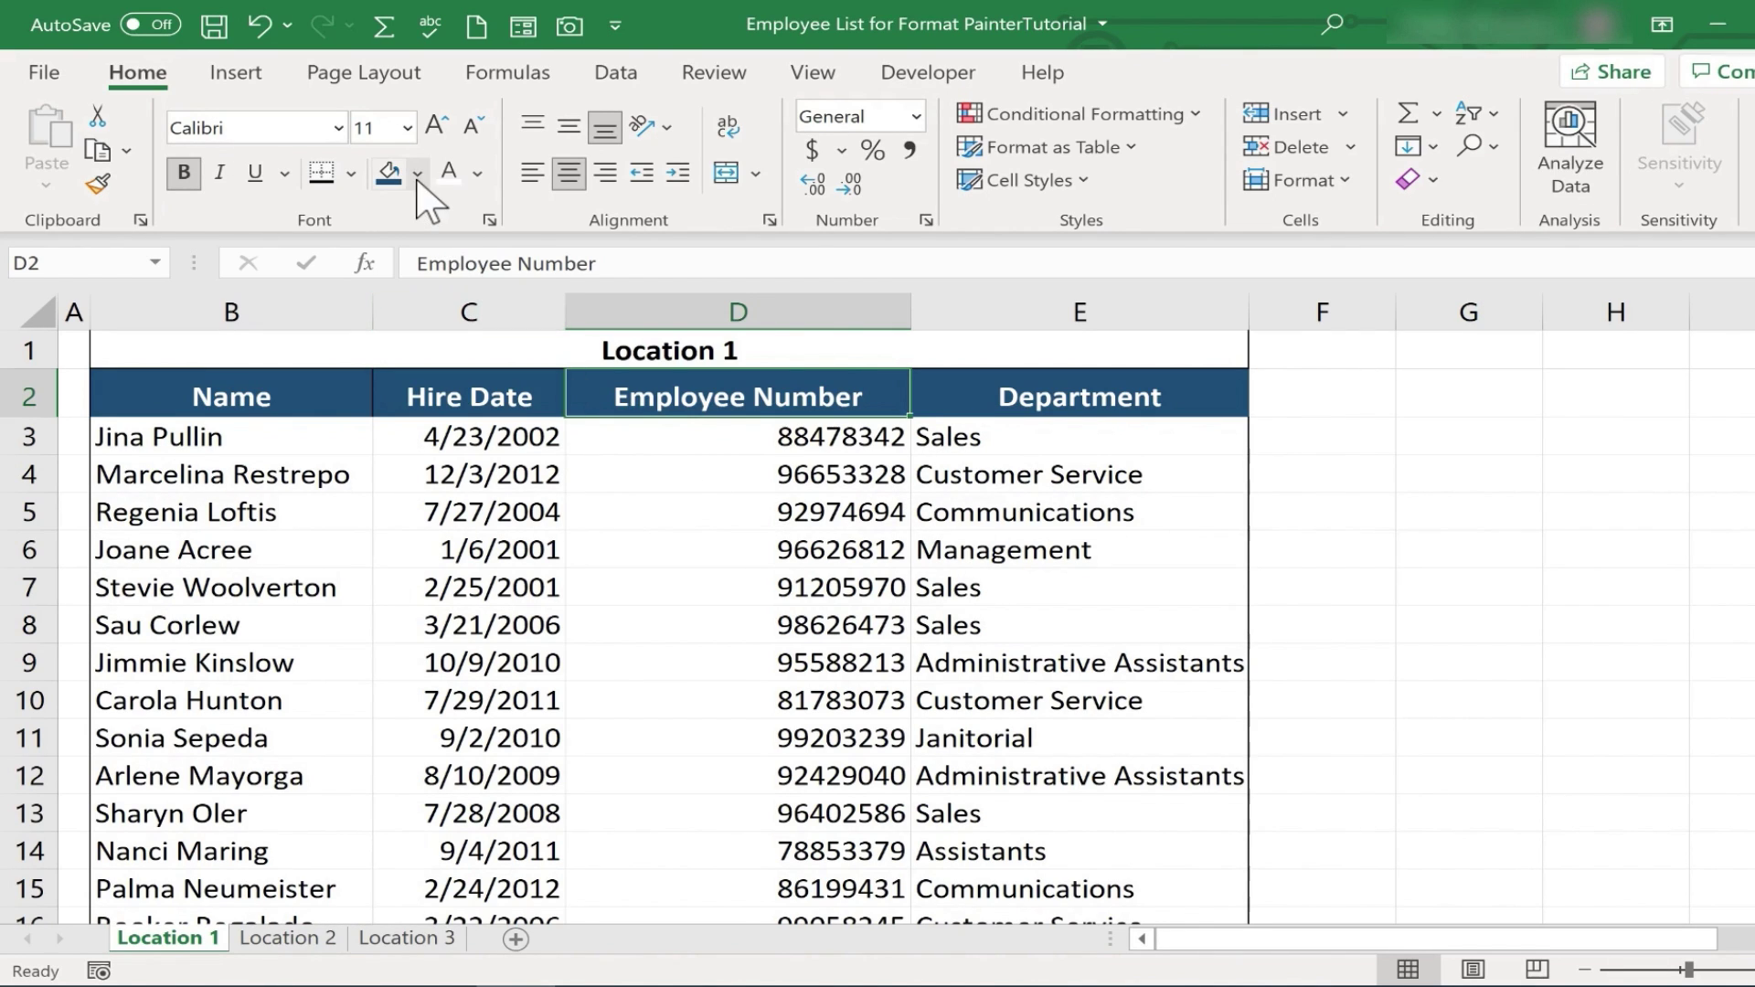
# Highlight the management employee's row B6:E6 with a light gold fill, bold text and the Orange, Accent 2 font color
pyautogui.click(167, 560)
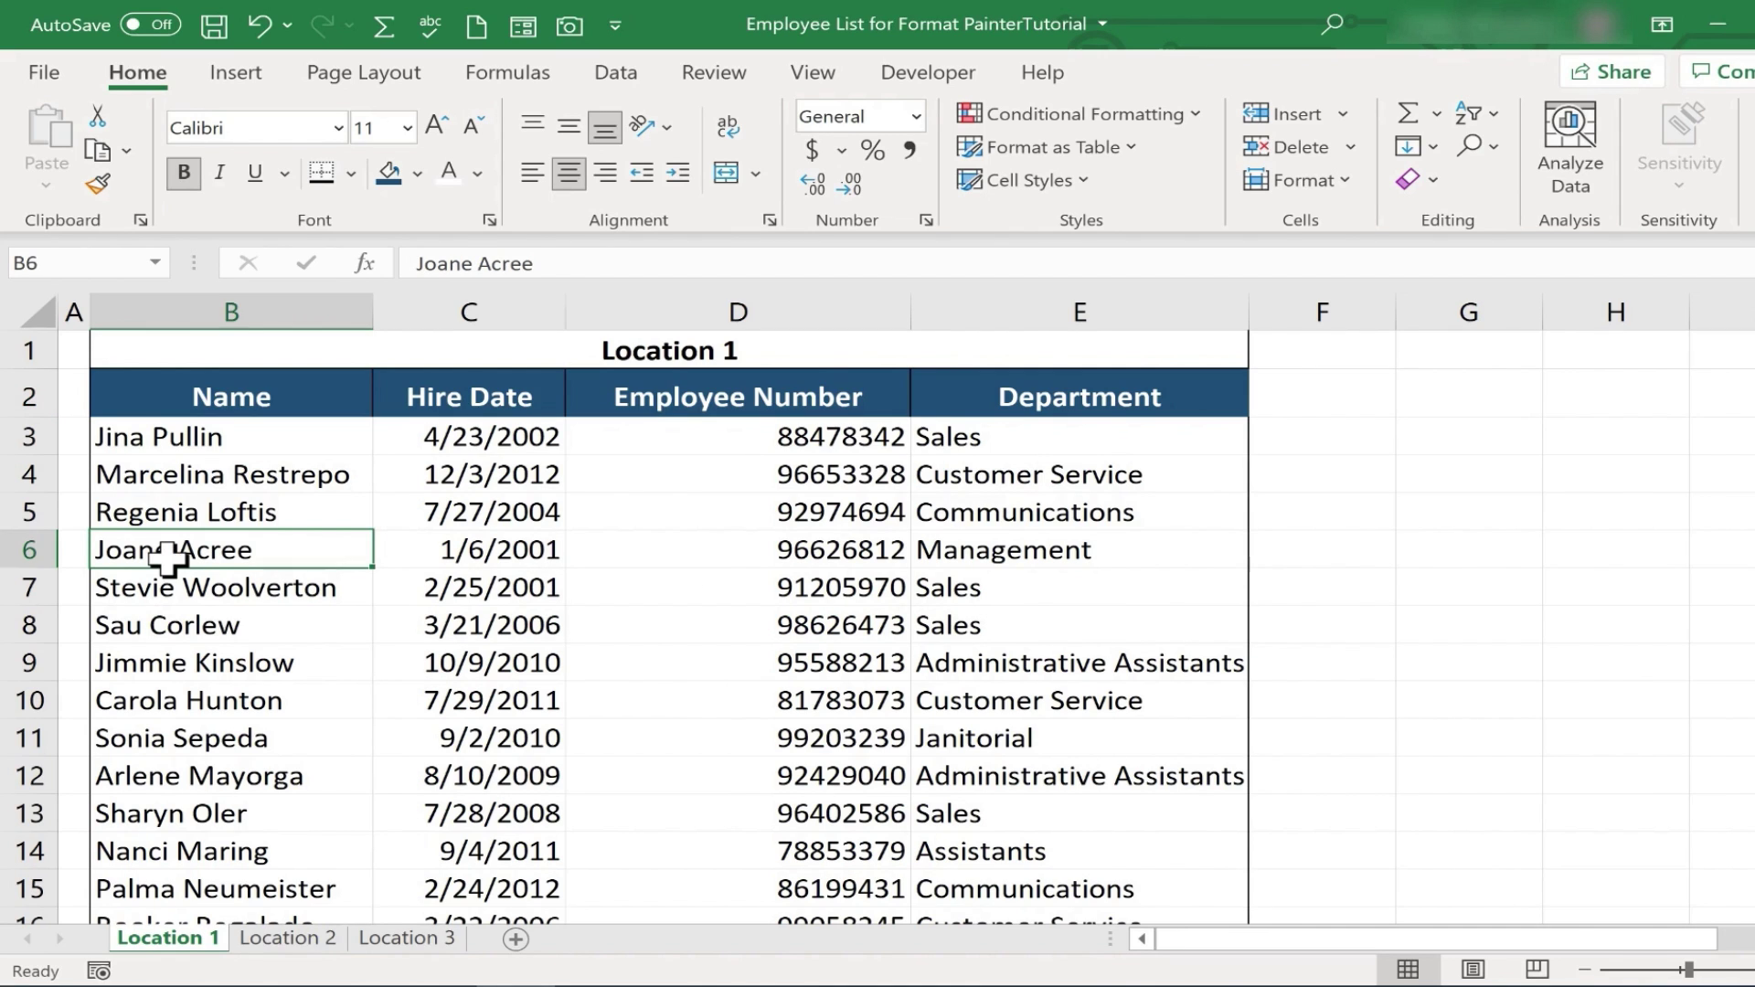
pyautogui.moveTo(409, 558); pyautogui.dragTo(1085, 543)
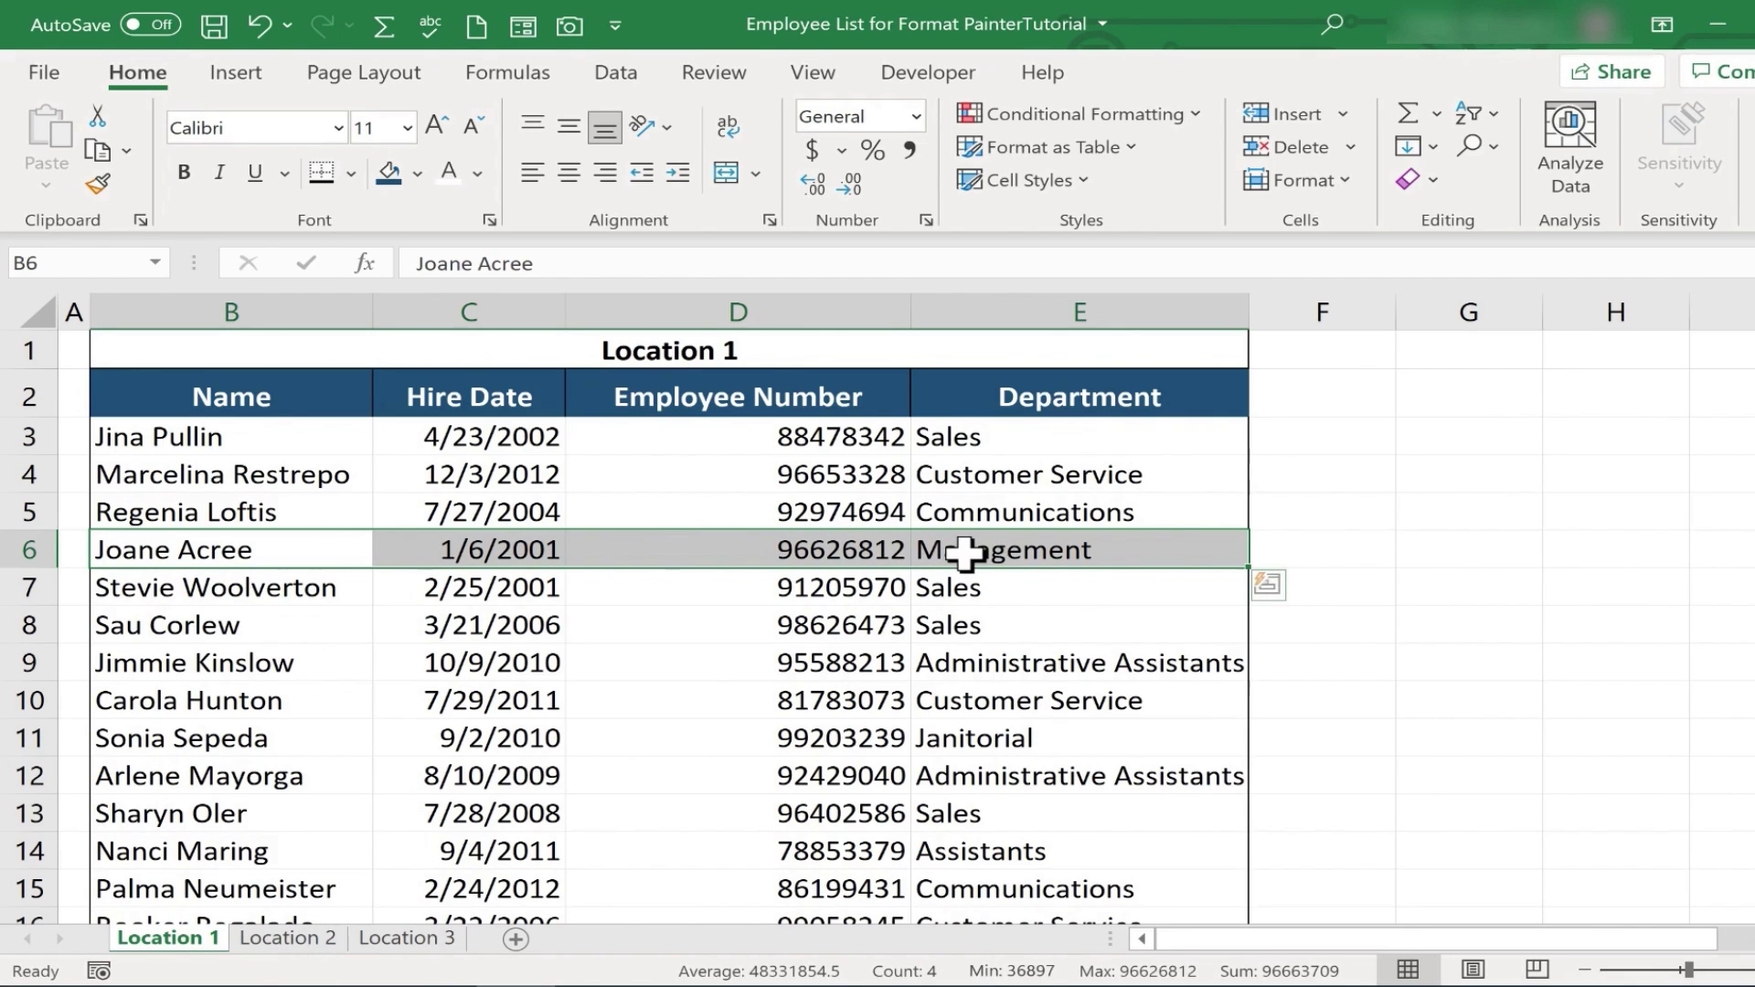
pyautogui.click(419, 174)
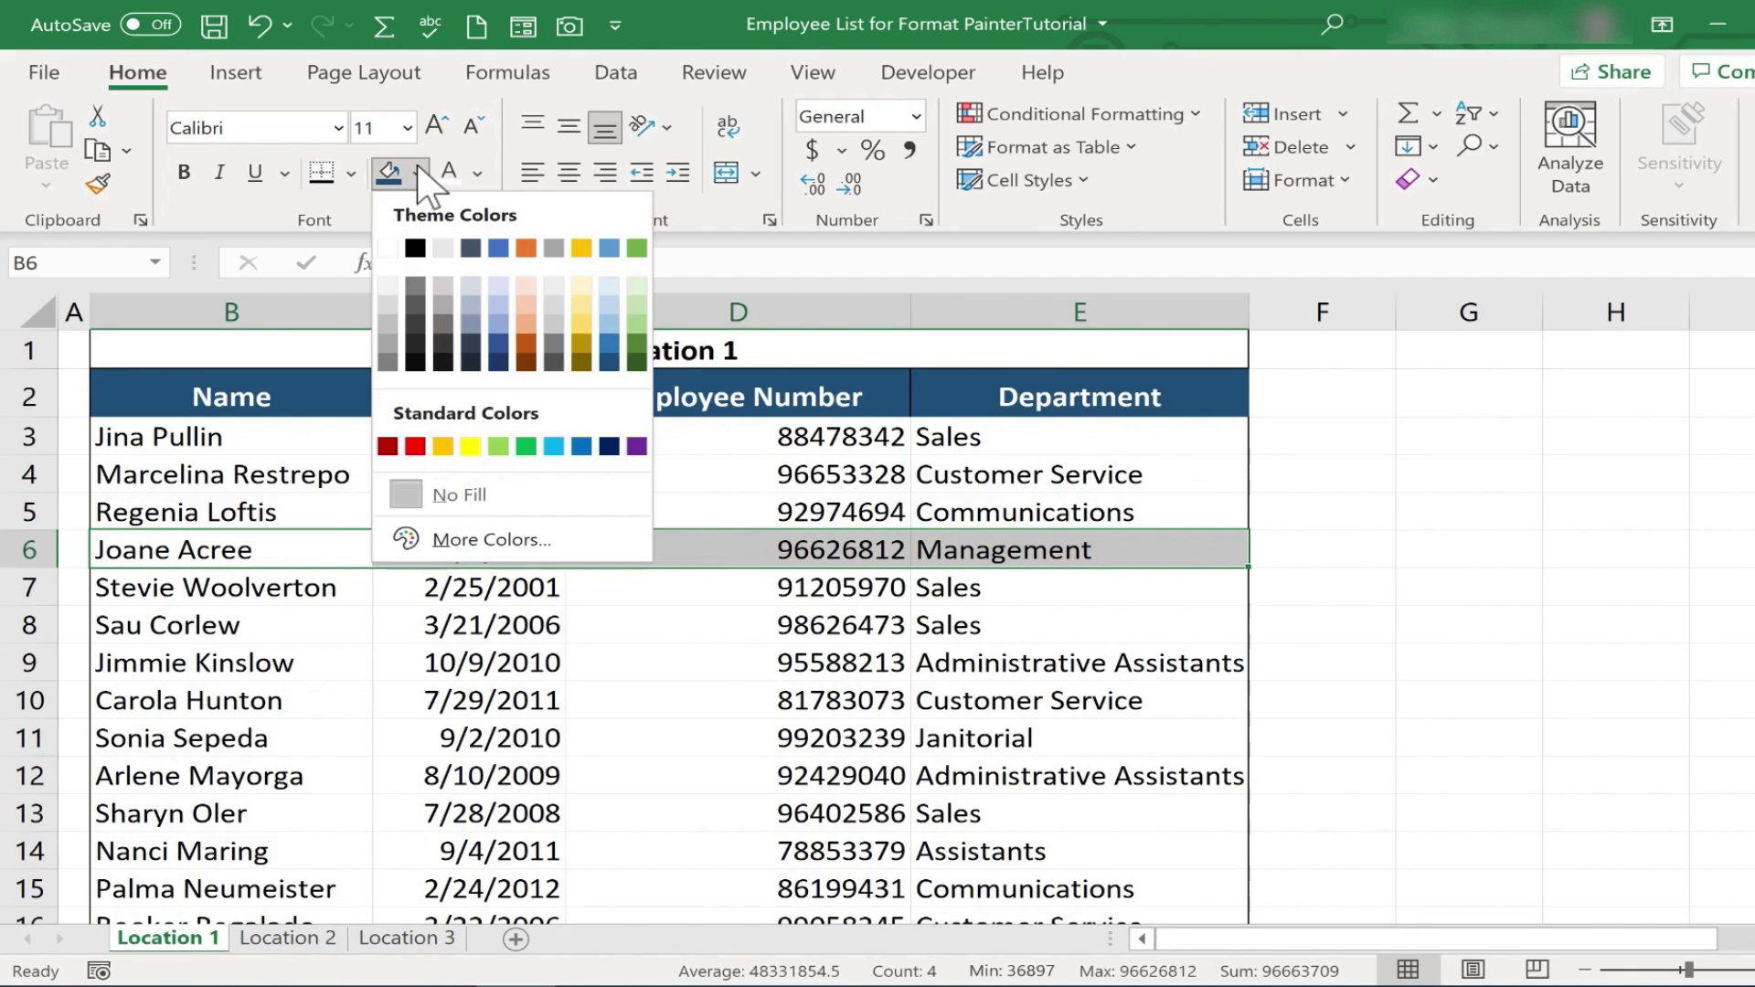
pyautogui.click(581, 248)
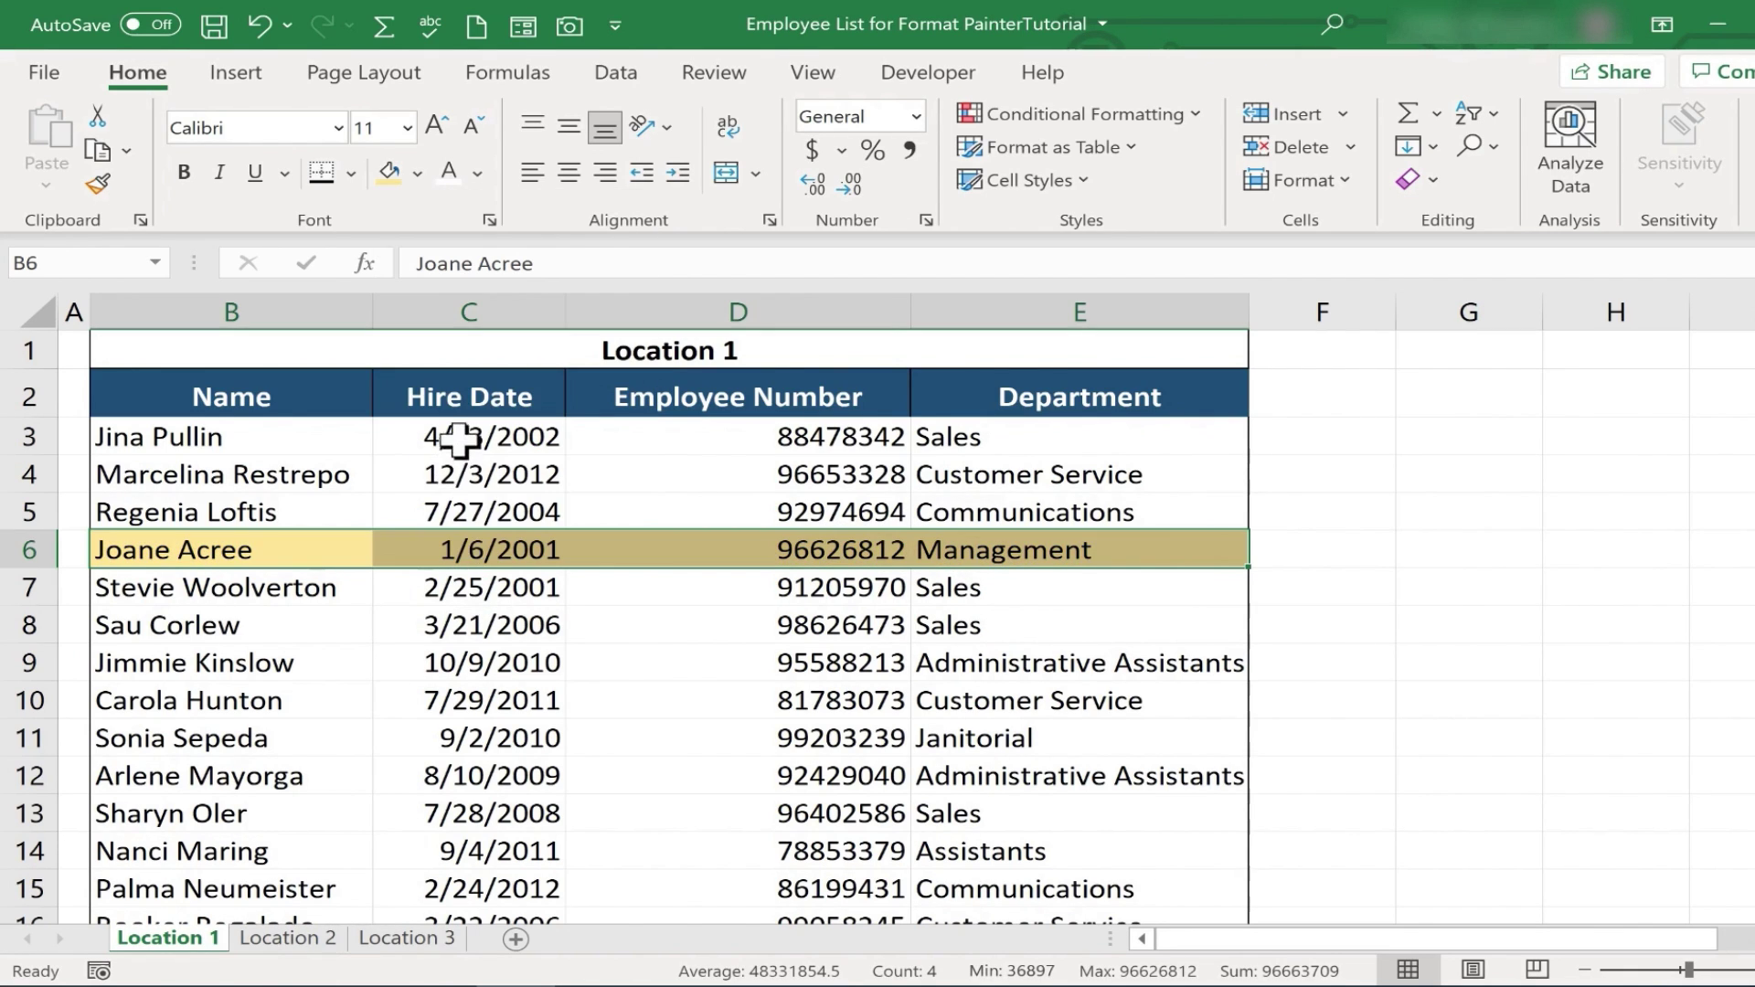
pyautogui.click(184, 173)
pyautogui.click(478, 173)
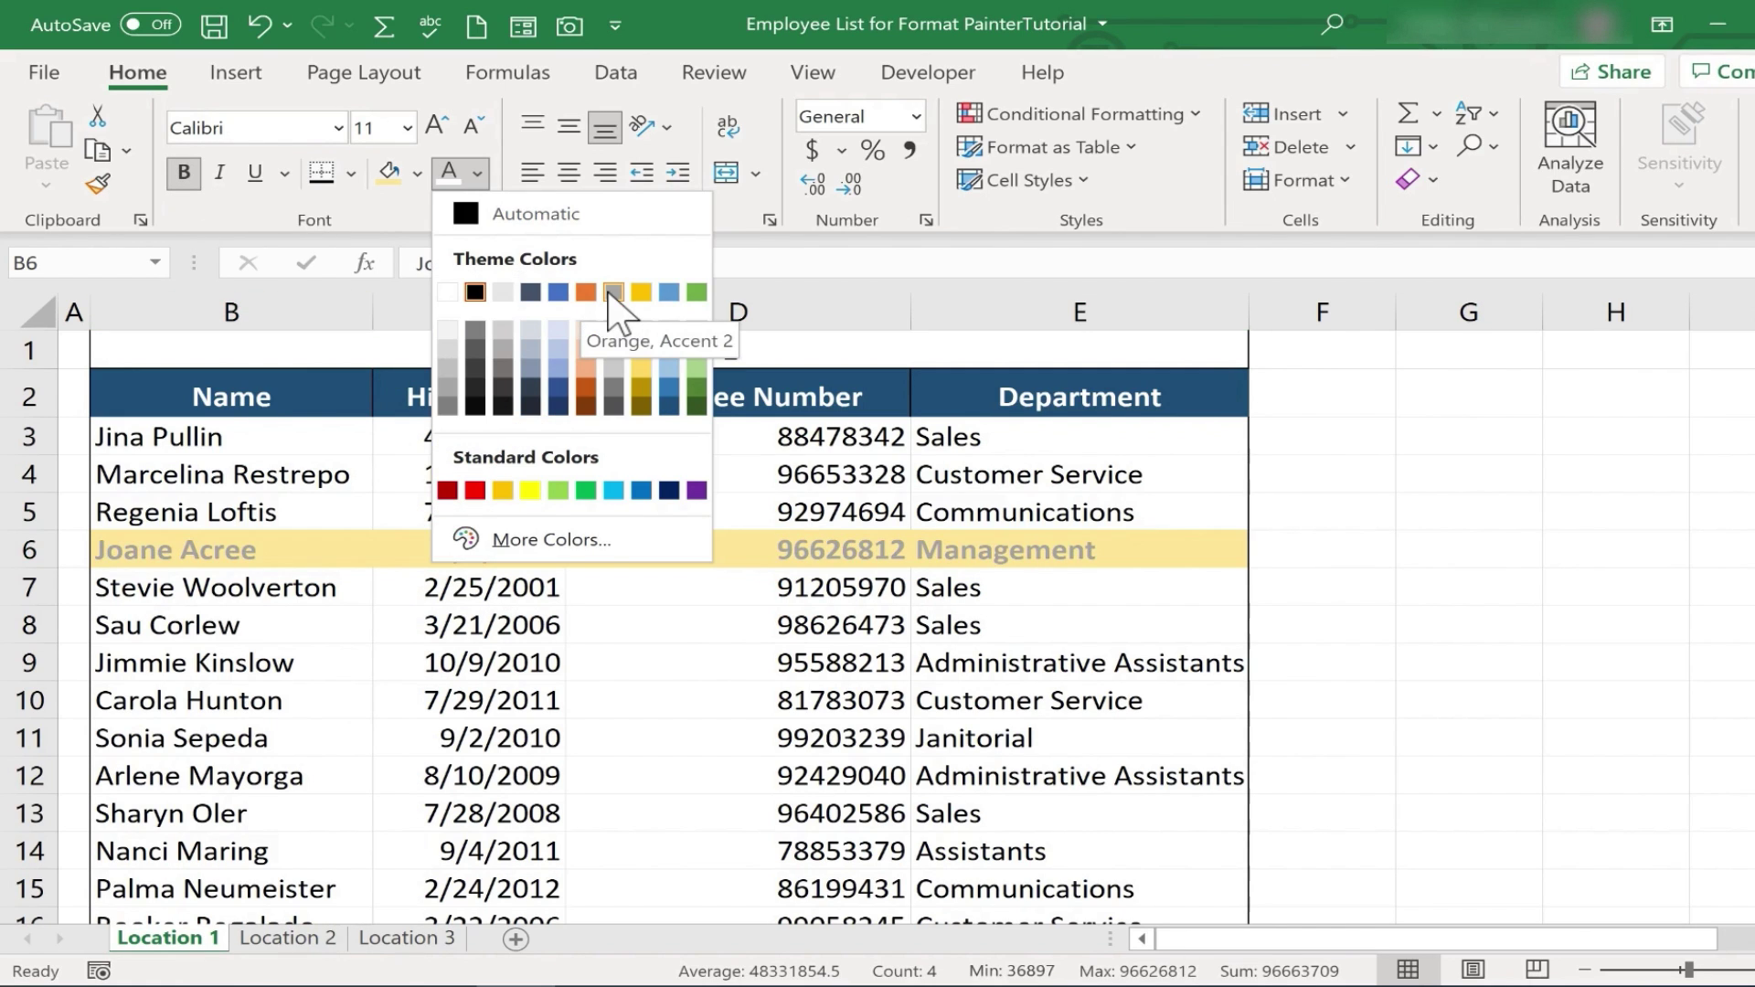
pyautogui.click(589, 291)
# Copy D6's formatting with the locked Format Painter onto B19, C19, D19 and E19 one cell at a time
pyautogui.click(546, 544)
pyautogui.hotkey('ctrl', 'c')
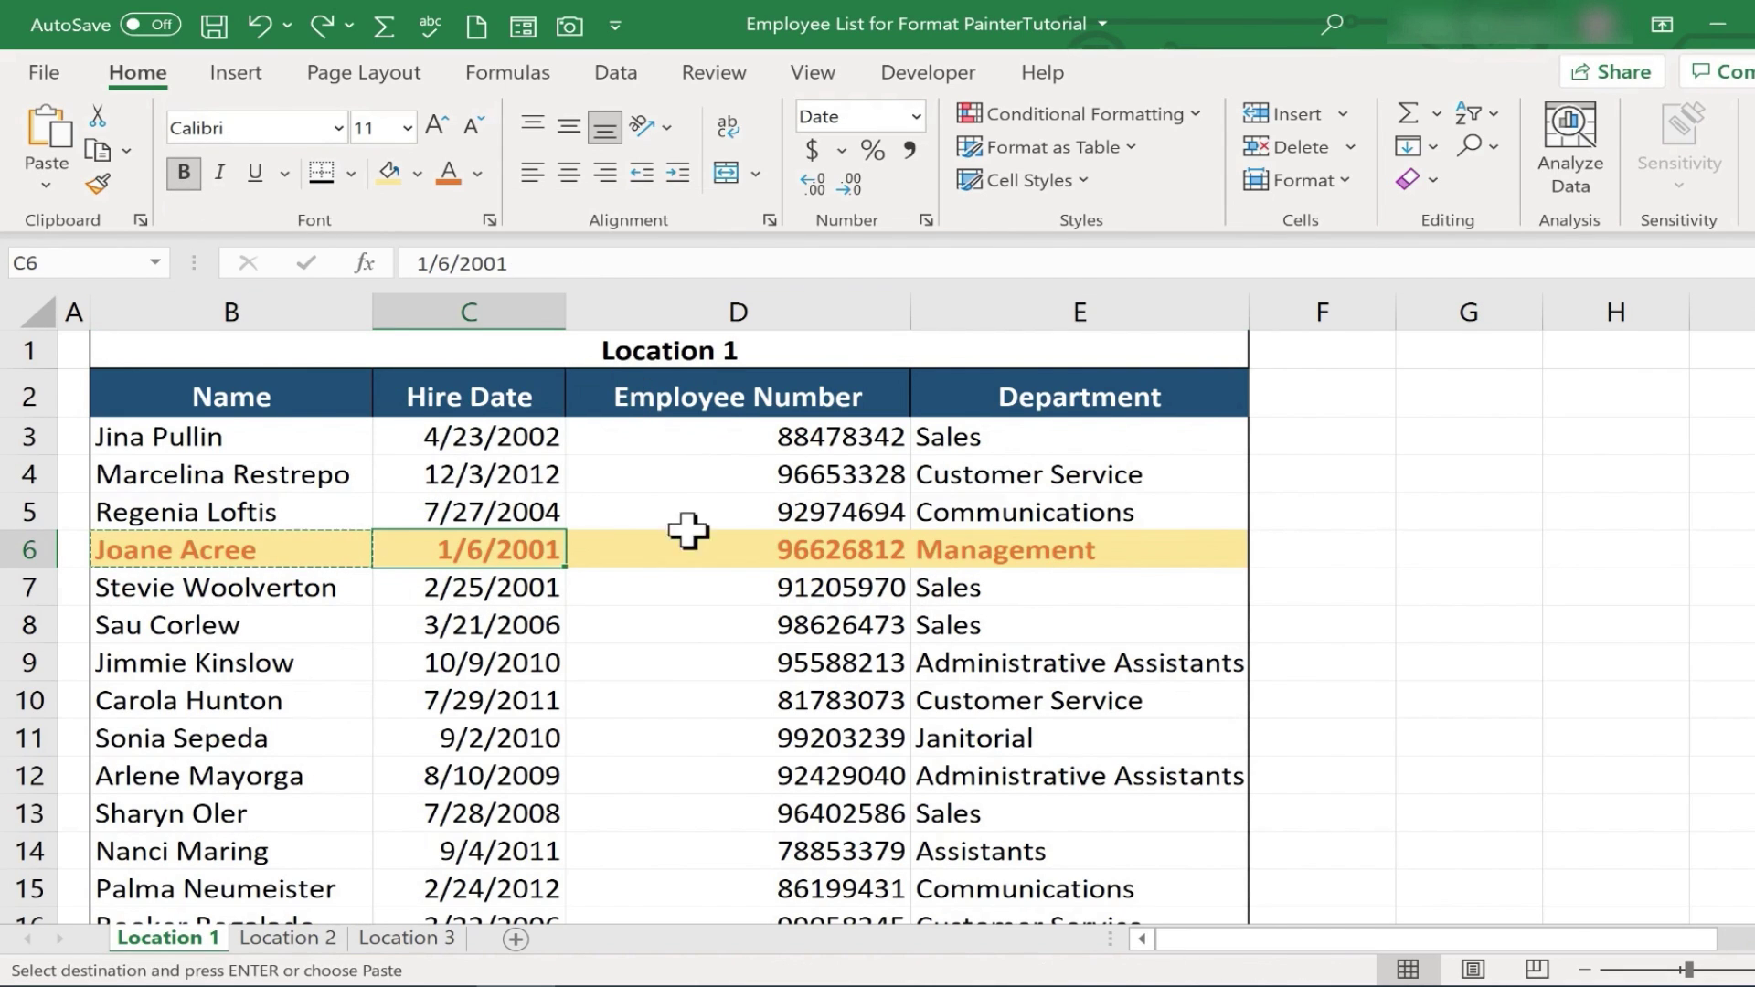
pyautogui.click(941, 551)
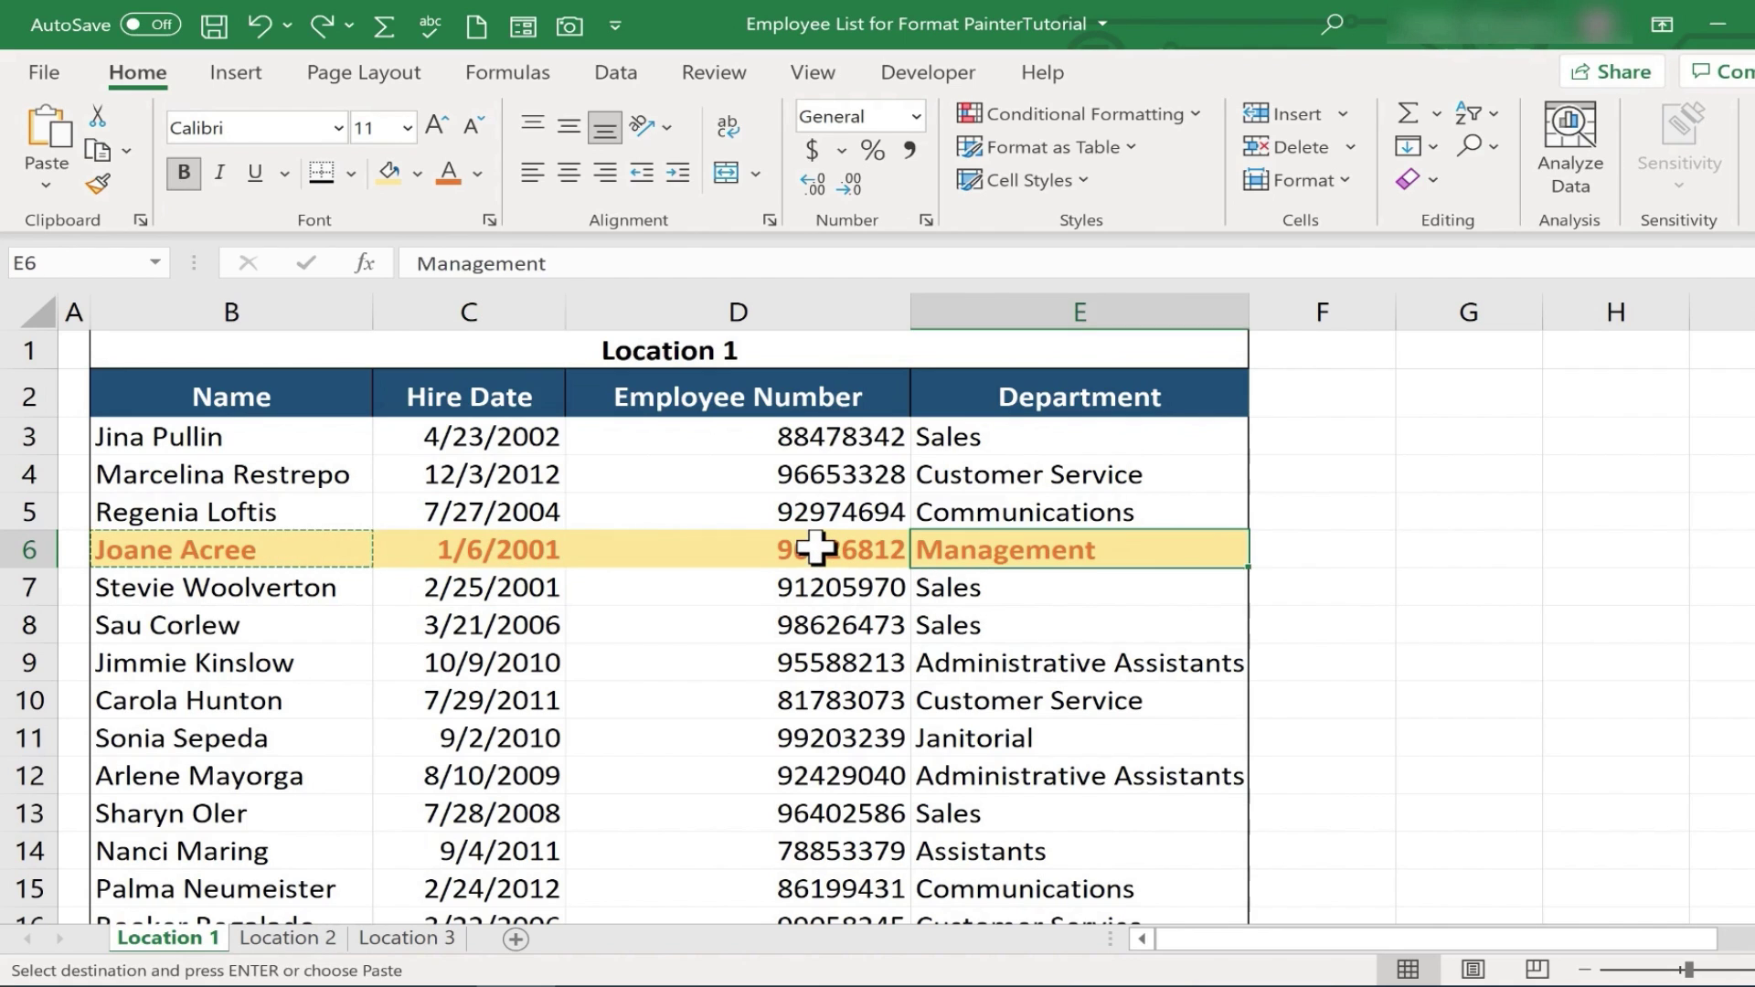
pyautogui.click(817, 549)
pyautogui.click(104, 179)
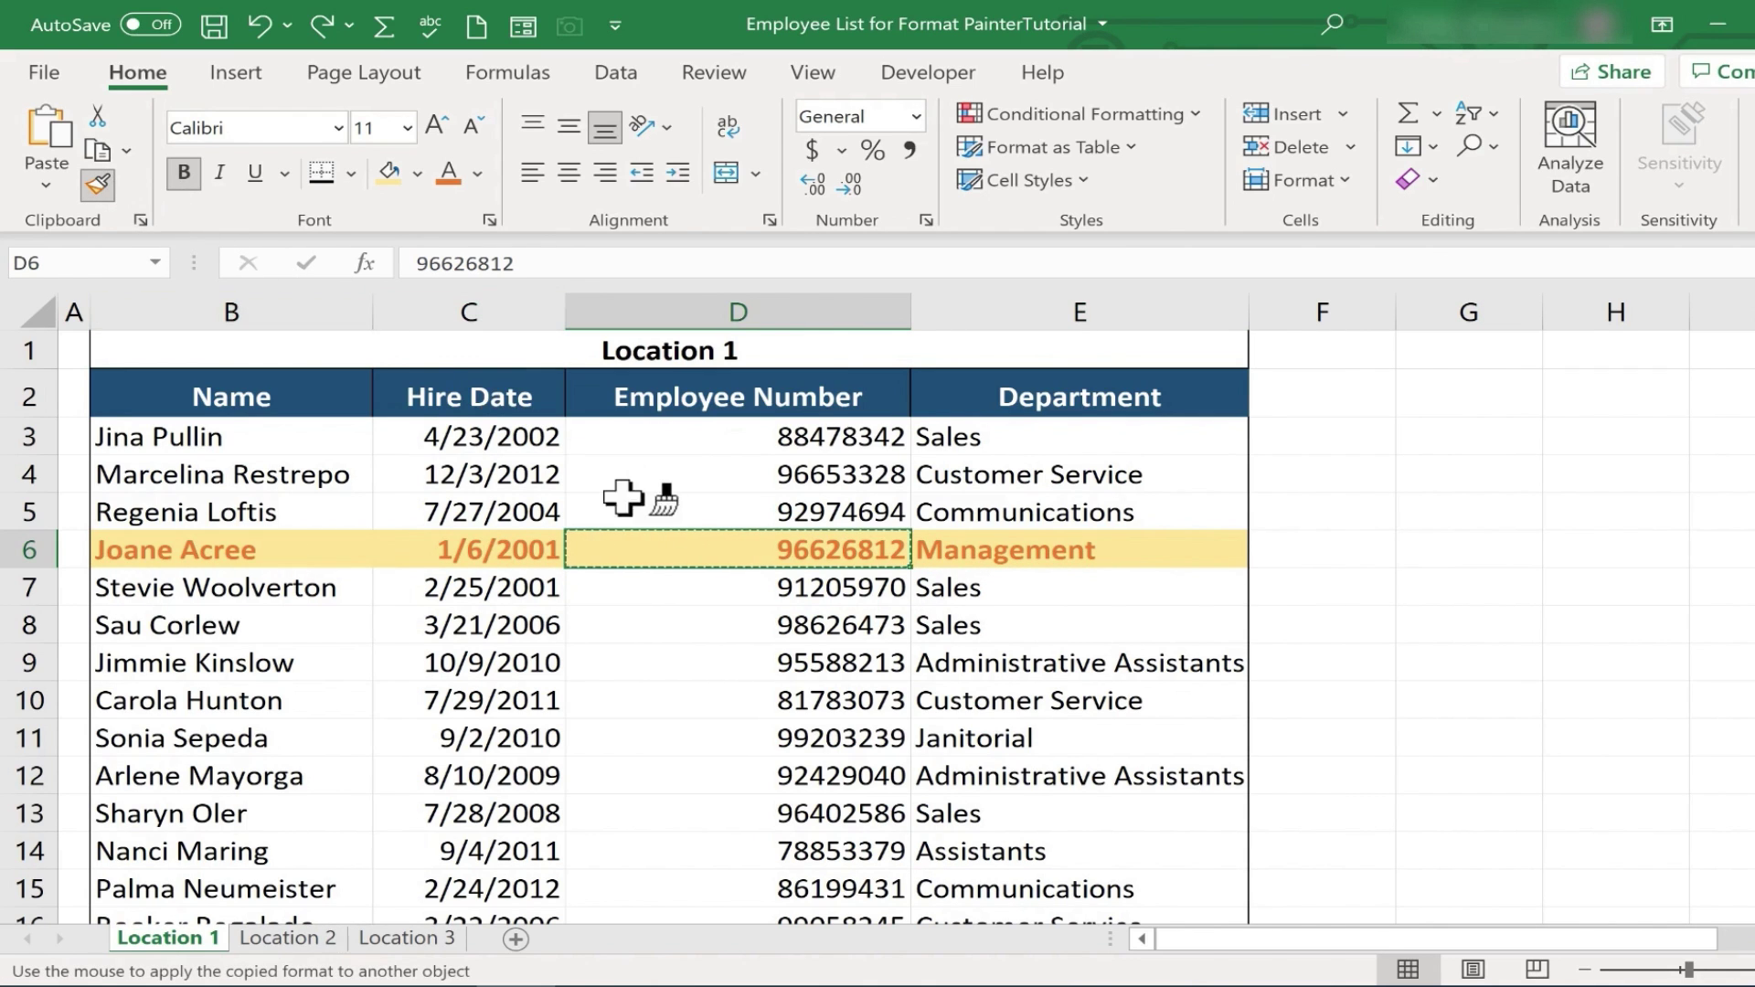
pyautogui.scroll(-2, 594, 548)
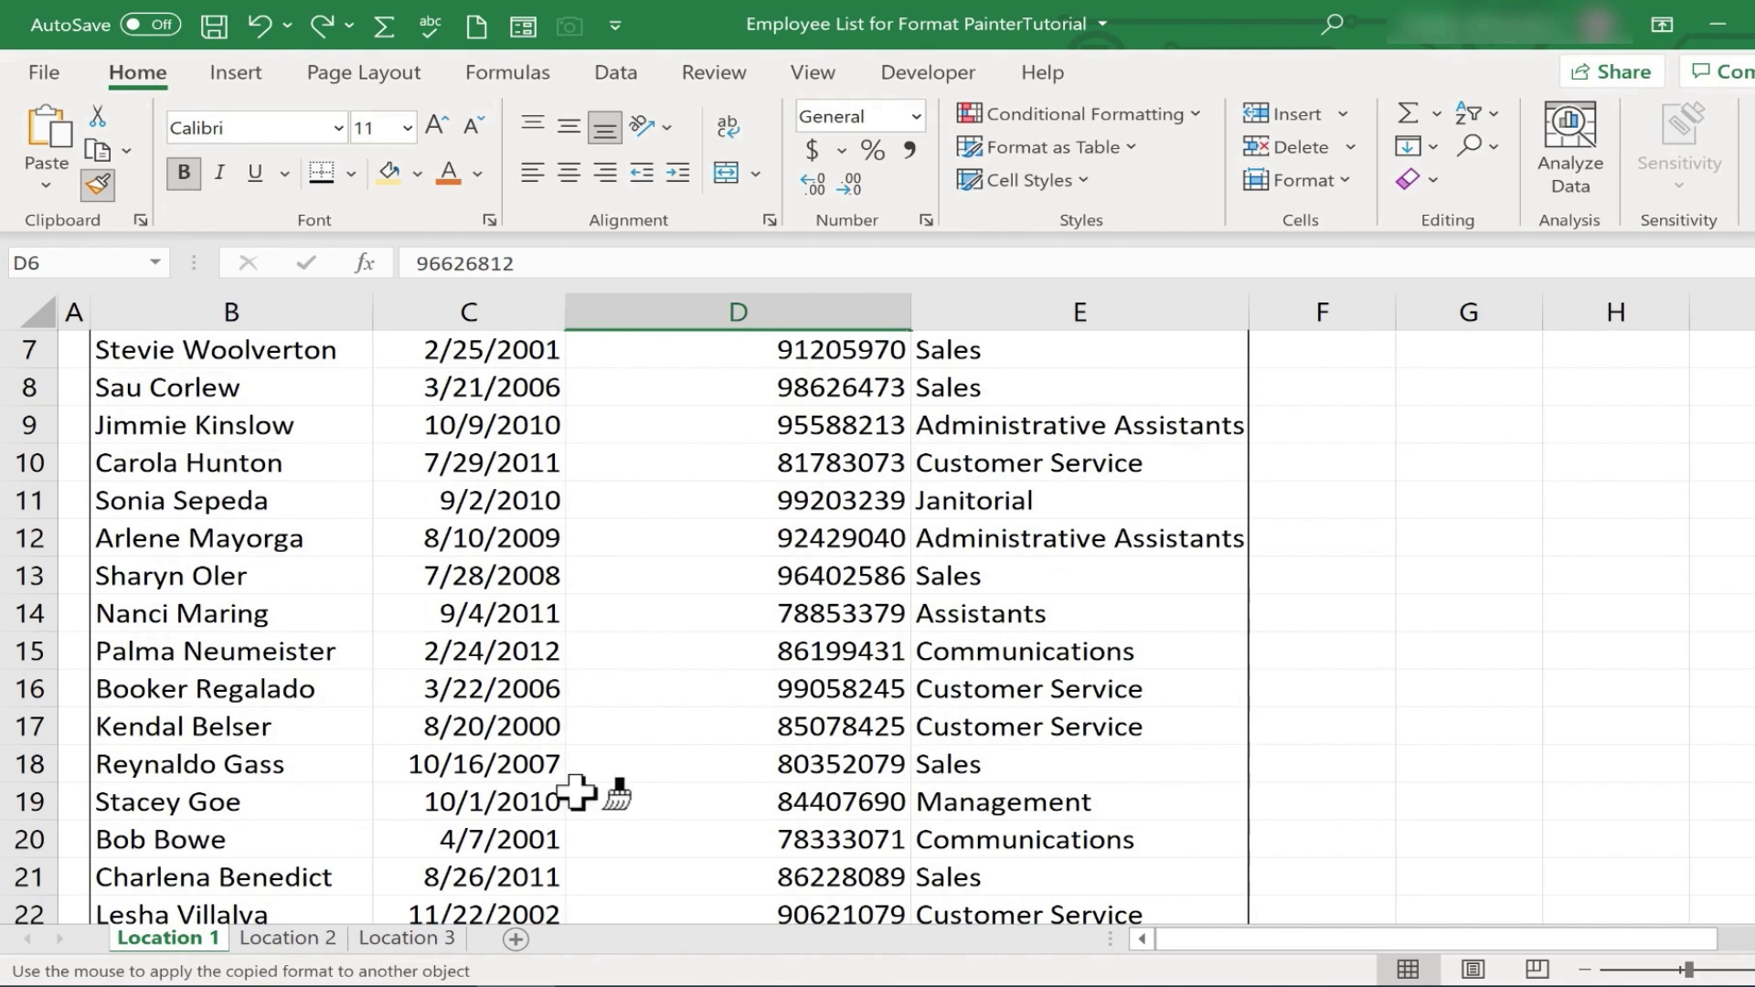
pyautogui.click(163, 804)
pyautogui.click(484, 805)
pyautogui.click(759, 809)
pyautogui.click(942, 807)
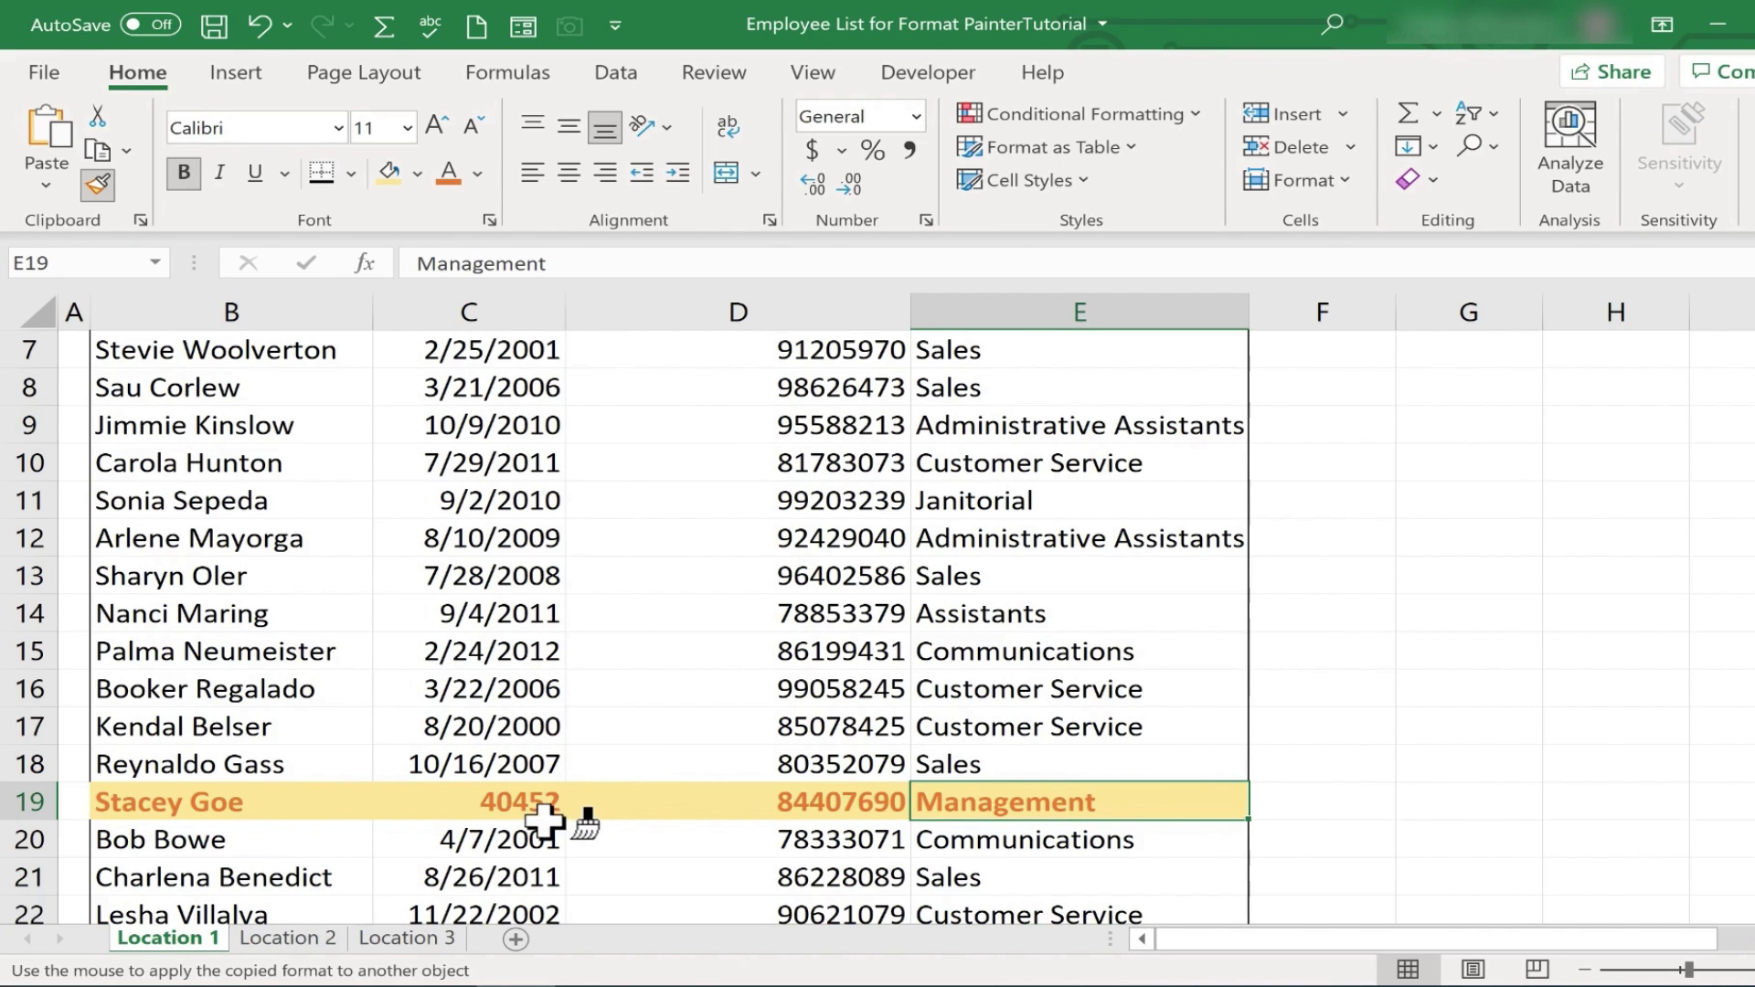
# Undo the formatting painted cell by cell across B19:E19 and clear the copy selection
pyautogui.scroll(1, 533, 822)
pyautogui.hotkey('ctrl', 'z')
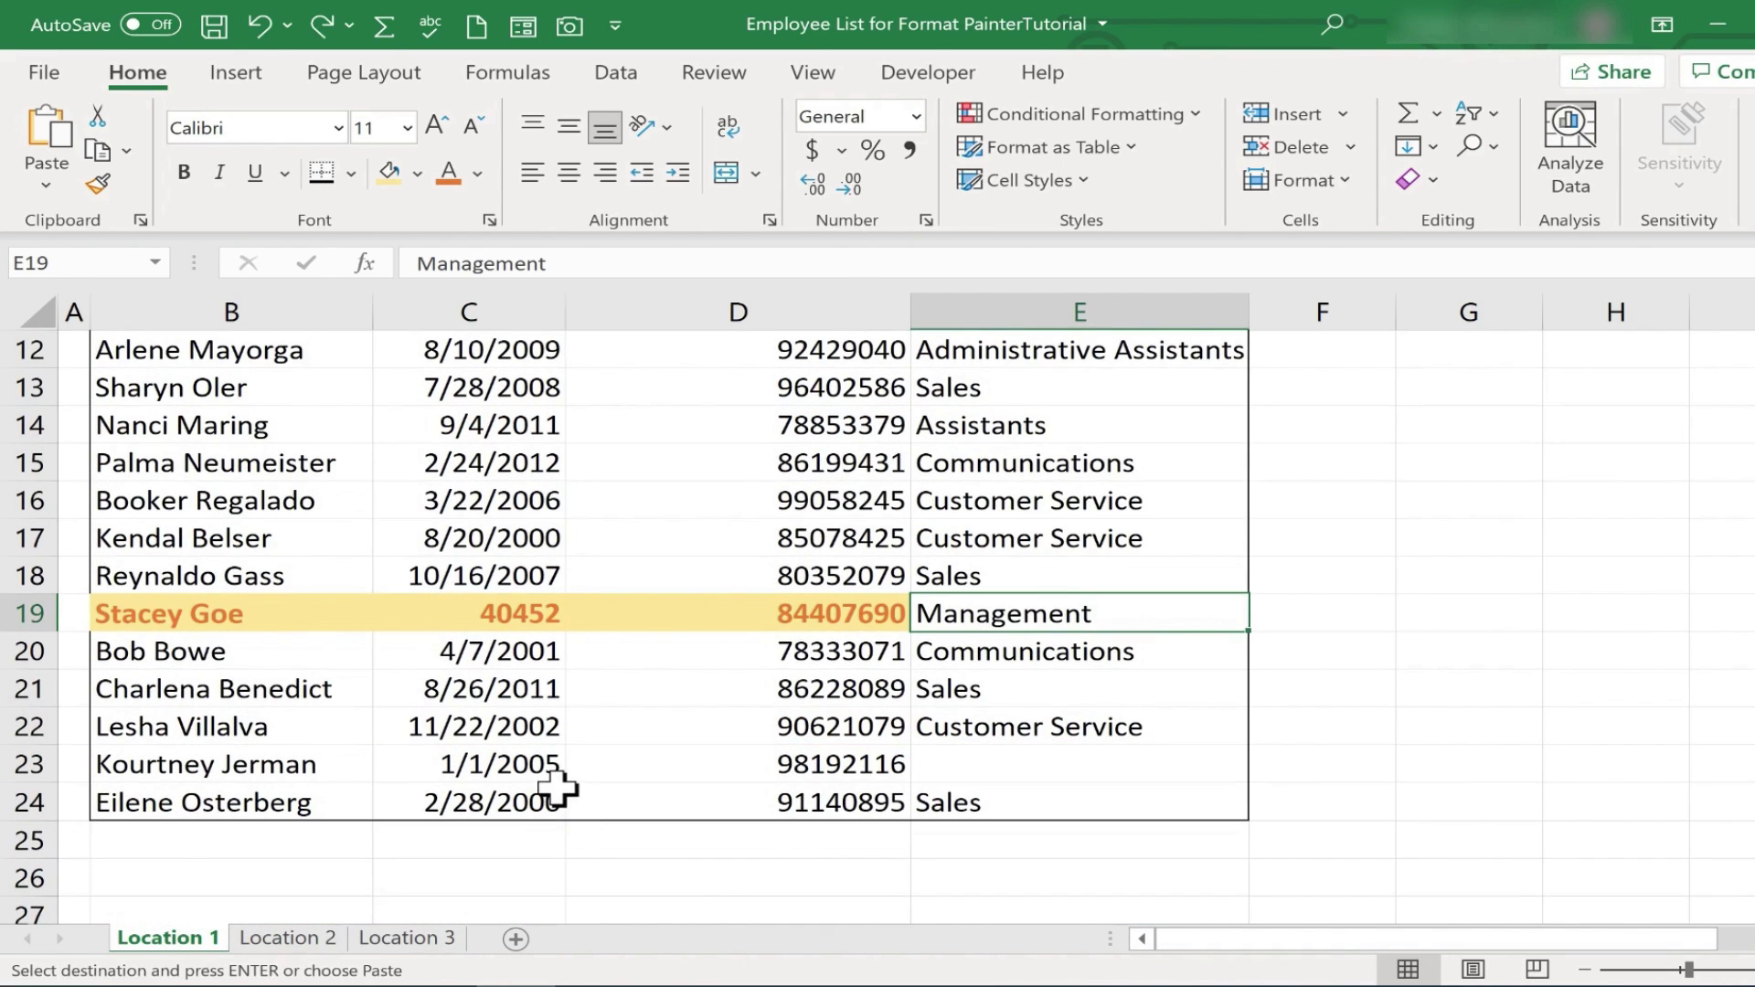
pyautogui.hotkey('ctrl', 'z')
pyautogui.scroll(2, 519, 777)
pyautogui.scroll(2, 494, 731)
pyautogui.click(453, 700)
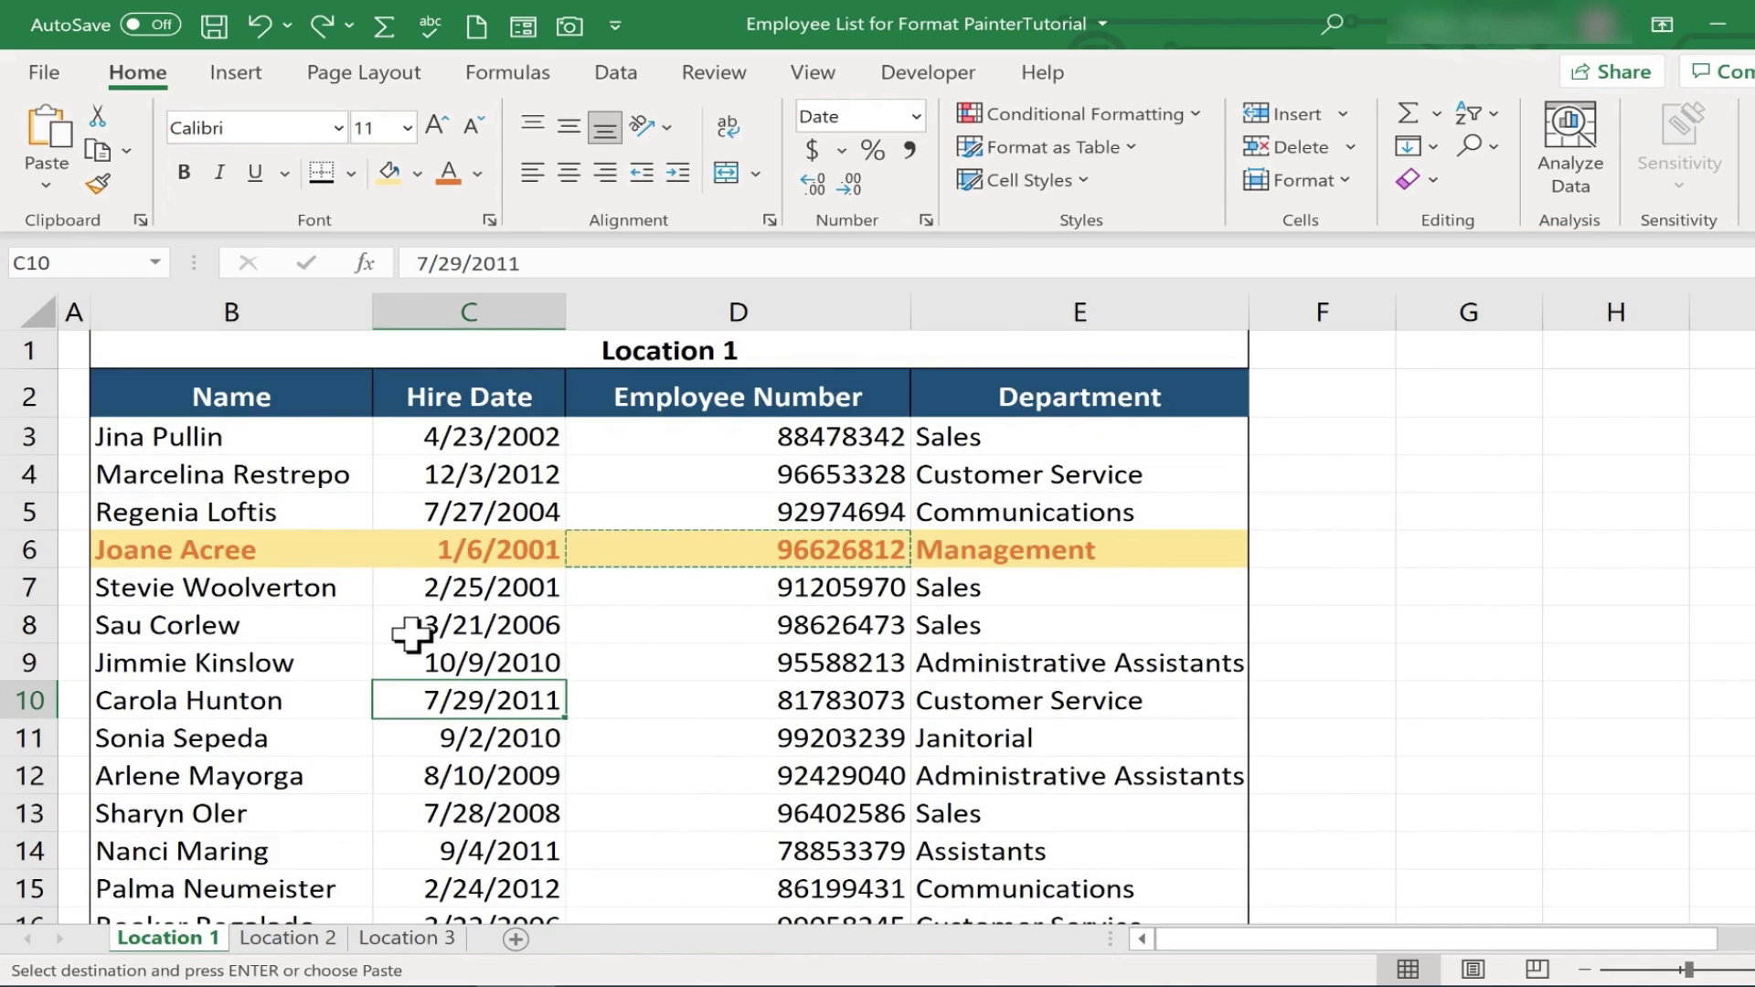
pyautogui.press('Escape')
# Copy the formatting of the whole row B6:E6 onto the other Management row, B19:E19, with the Format Painter
pyautogui.moveTo(182, 550); pyautogui.dragTo(981, 549)
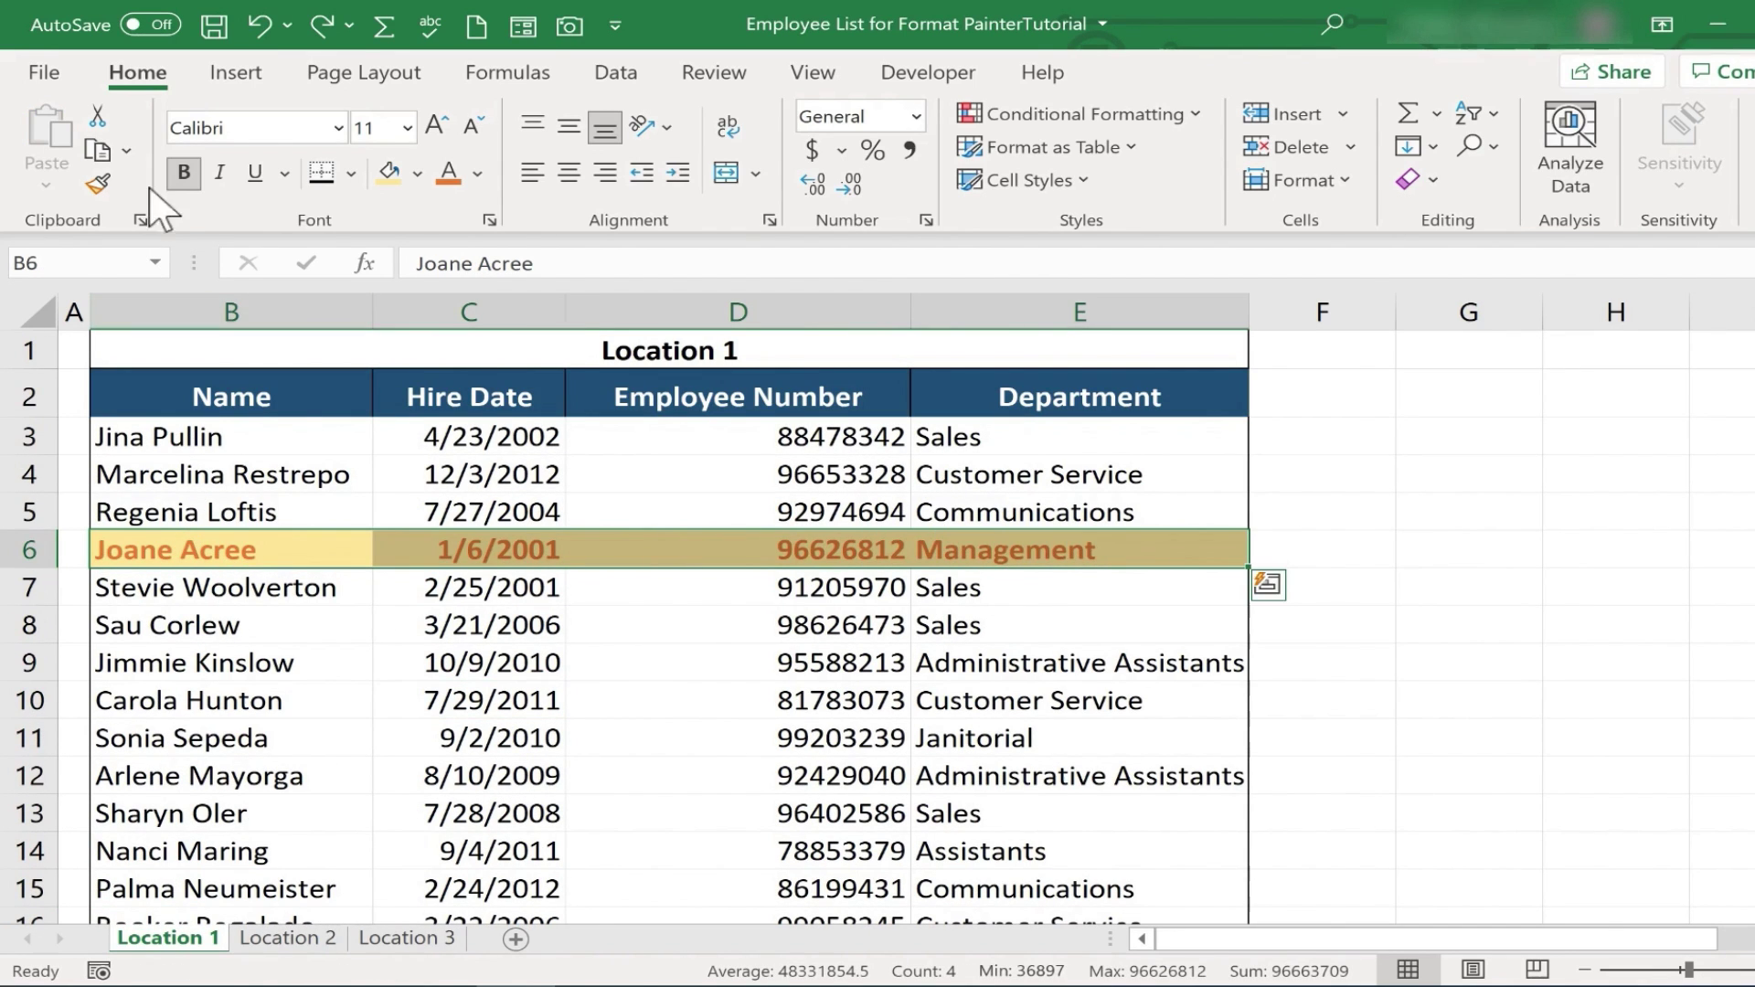
pyautogui.click(99, 185)
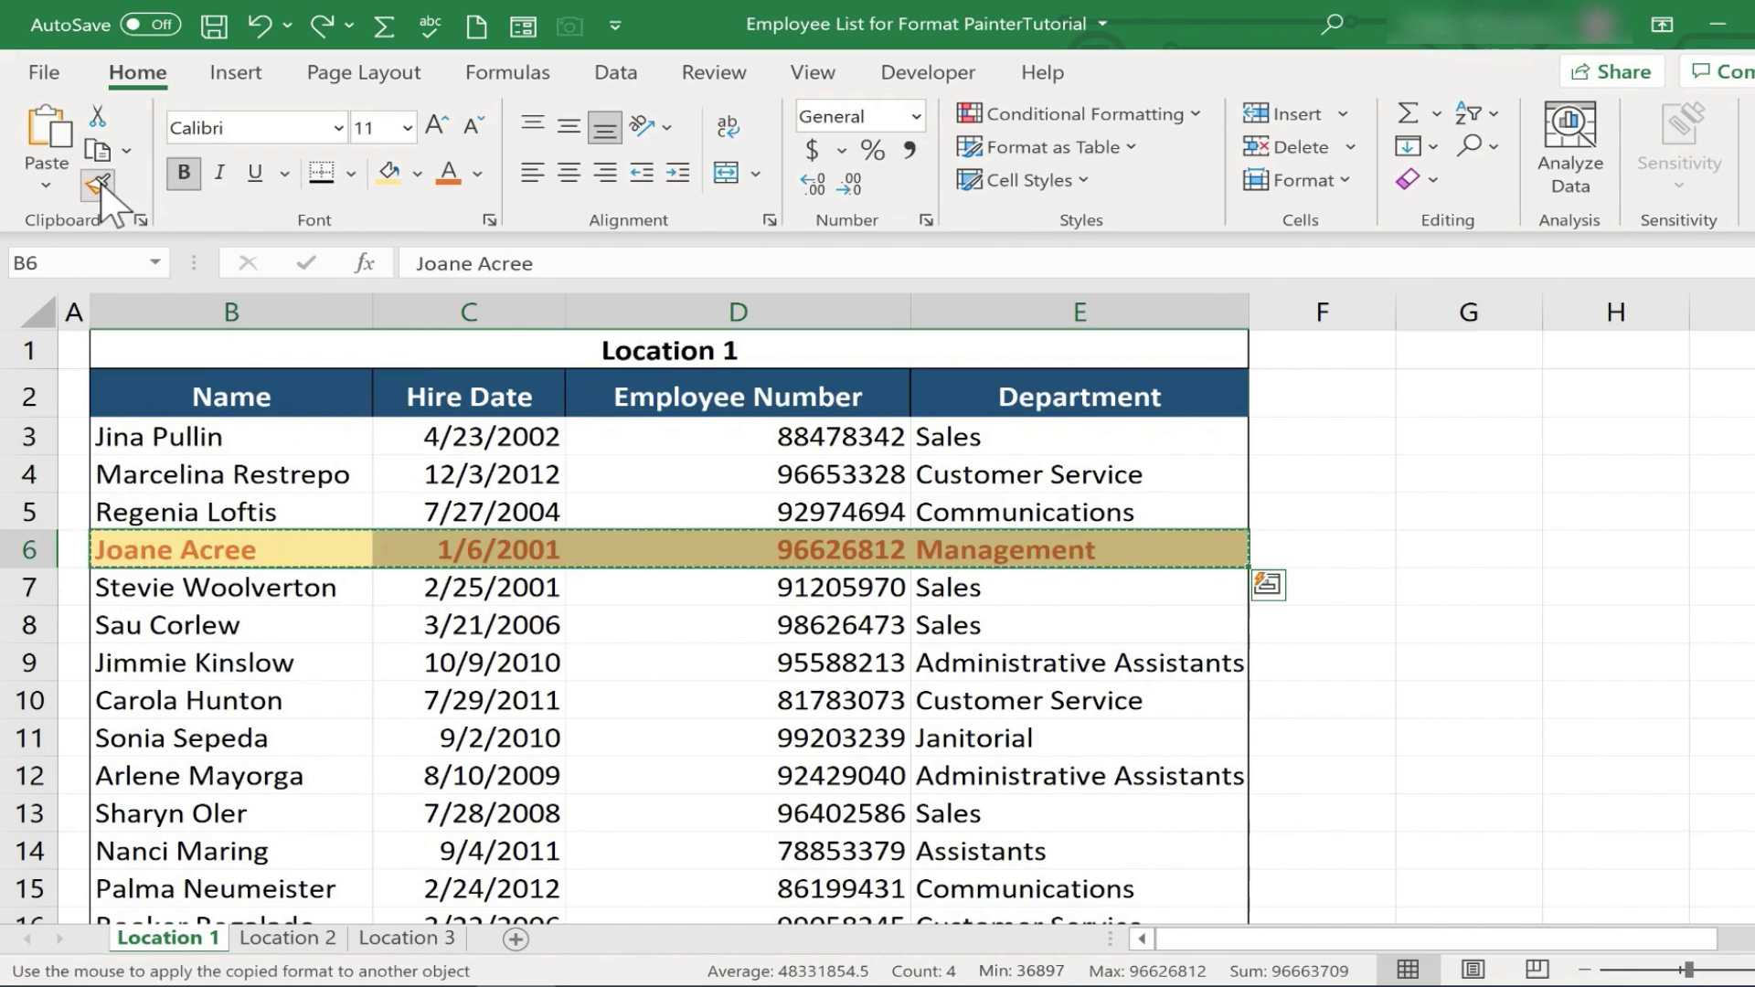
pyautogui.scroll(-3, 160, 490)
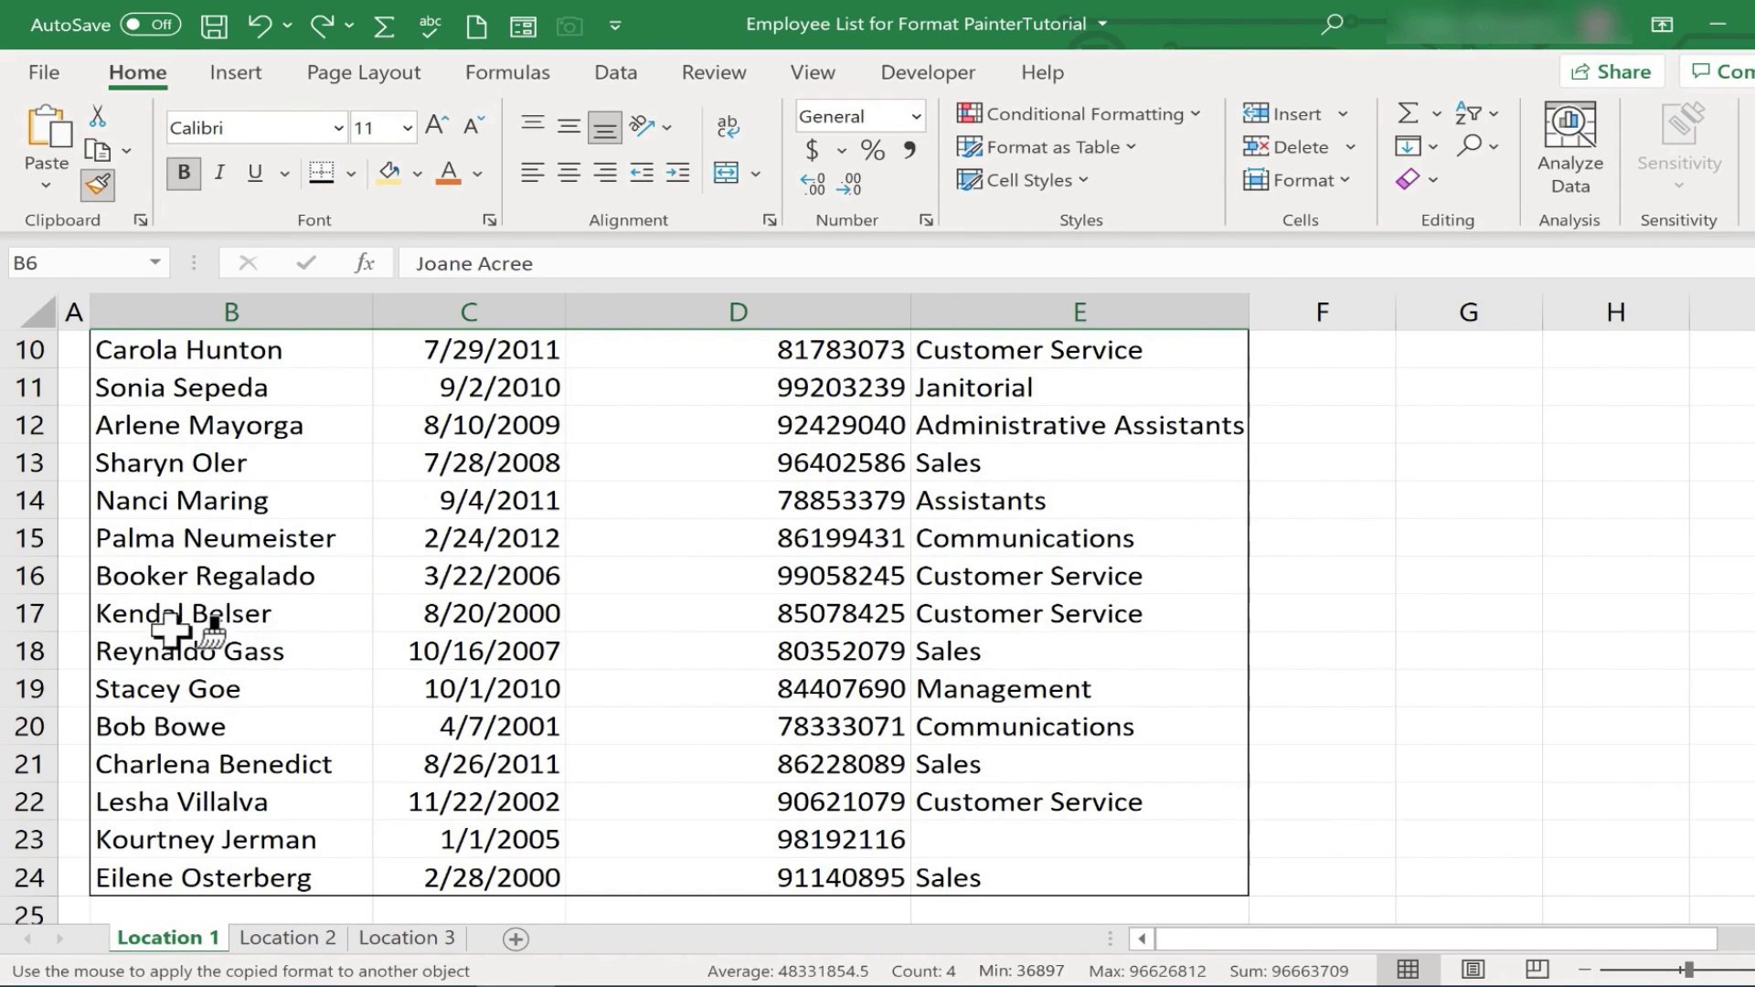
pyautogui.moveTo(137, 691); pyautogui.dragTo(1033, 692)
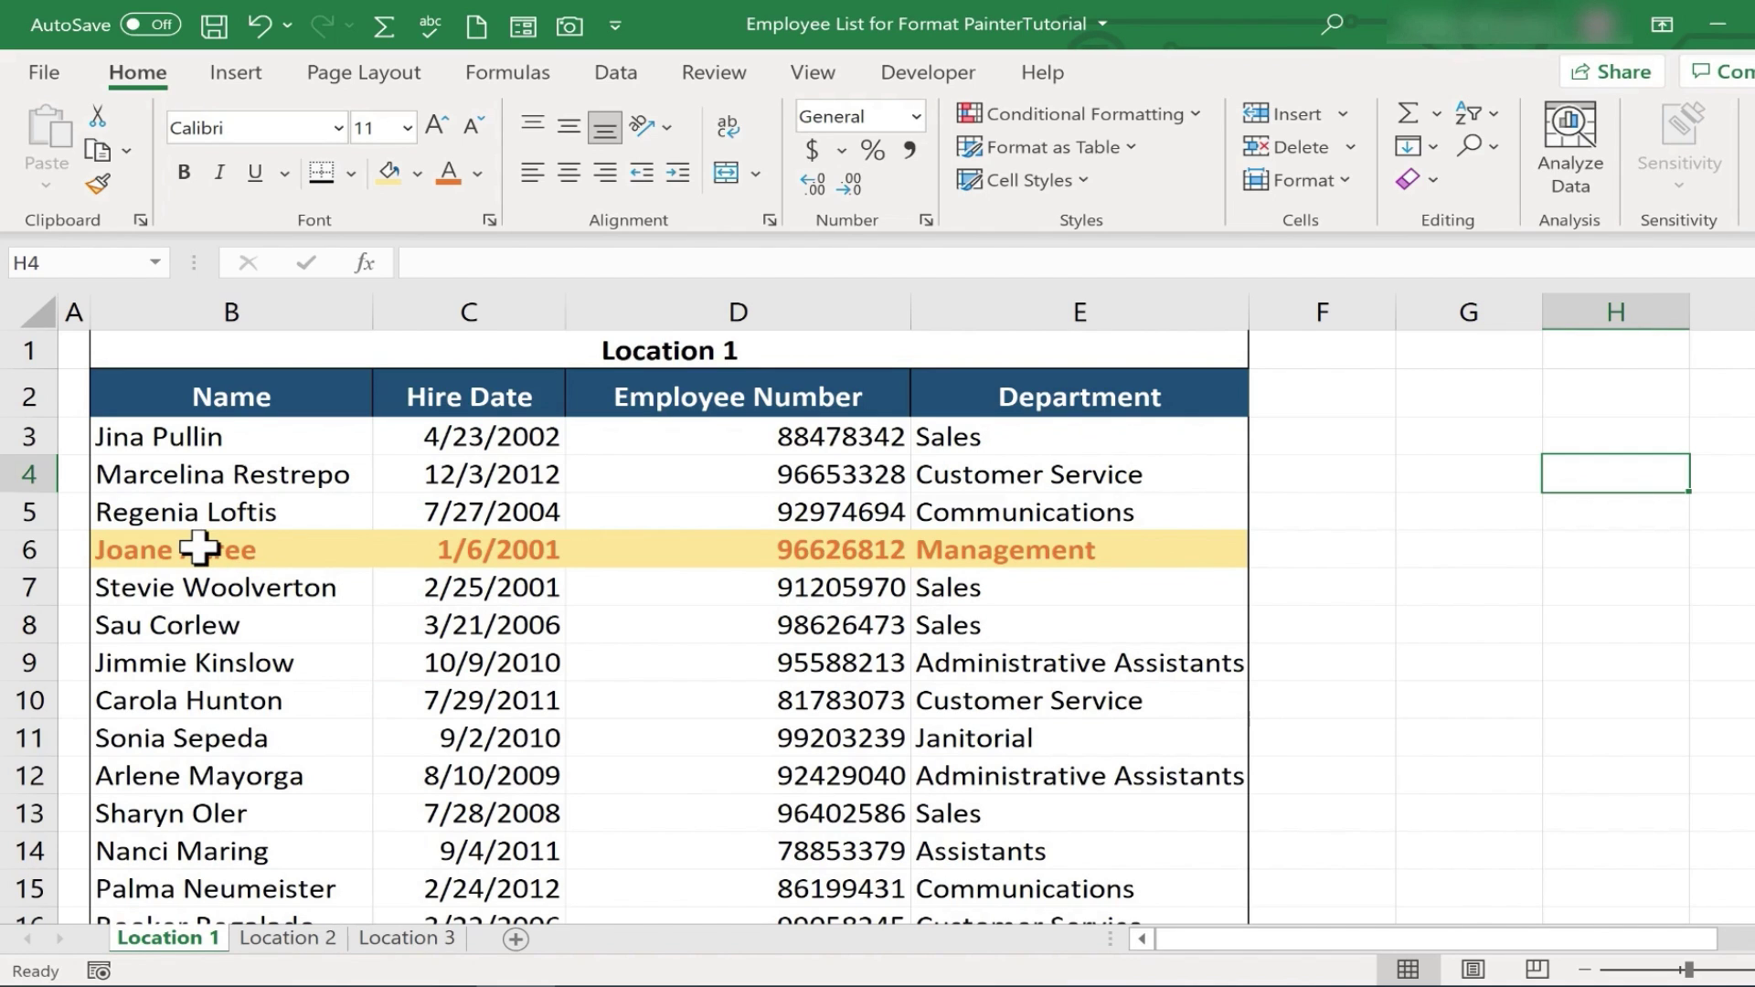
# Copy the formatting of B6:E6 onto B10:E10, keeping the Format Painter locked on for more rows
pyautogui.moveTo(199, 548); pyautogui.dragTo(1106, 553)
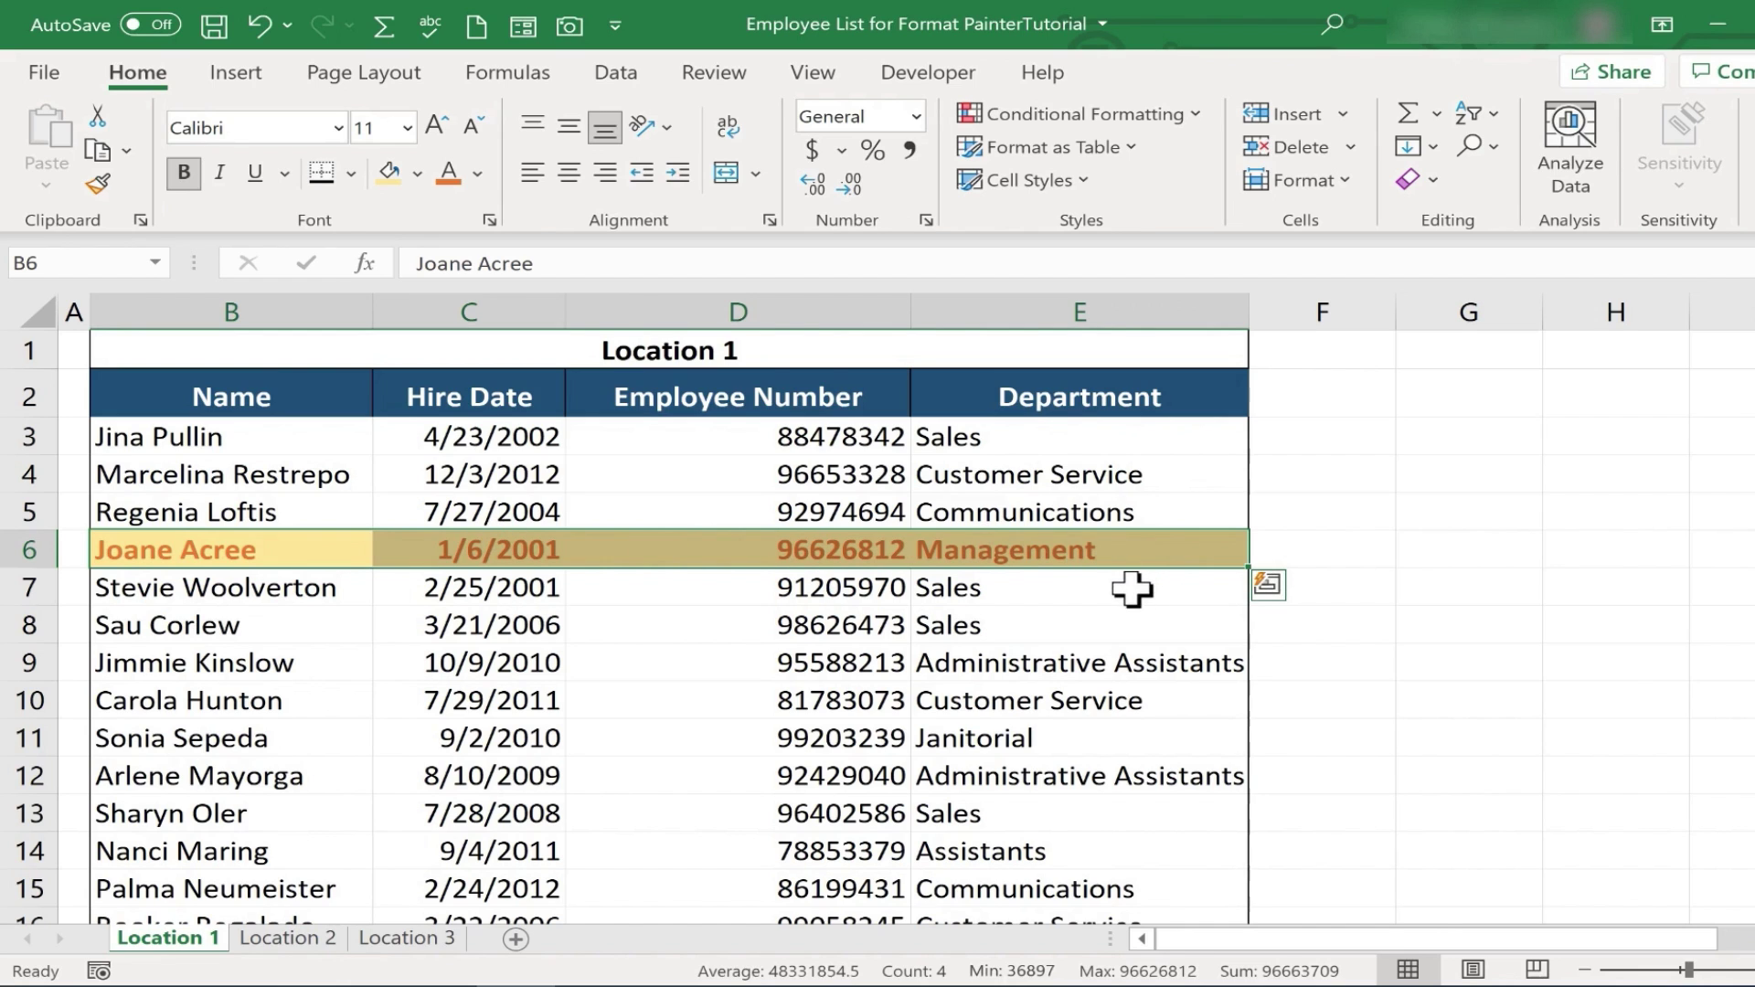
pyautogui.click(98, 184)
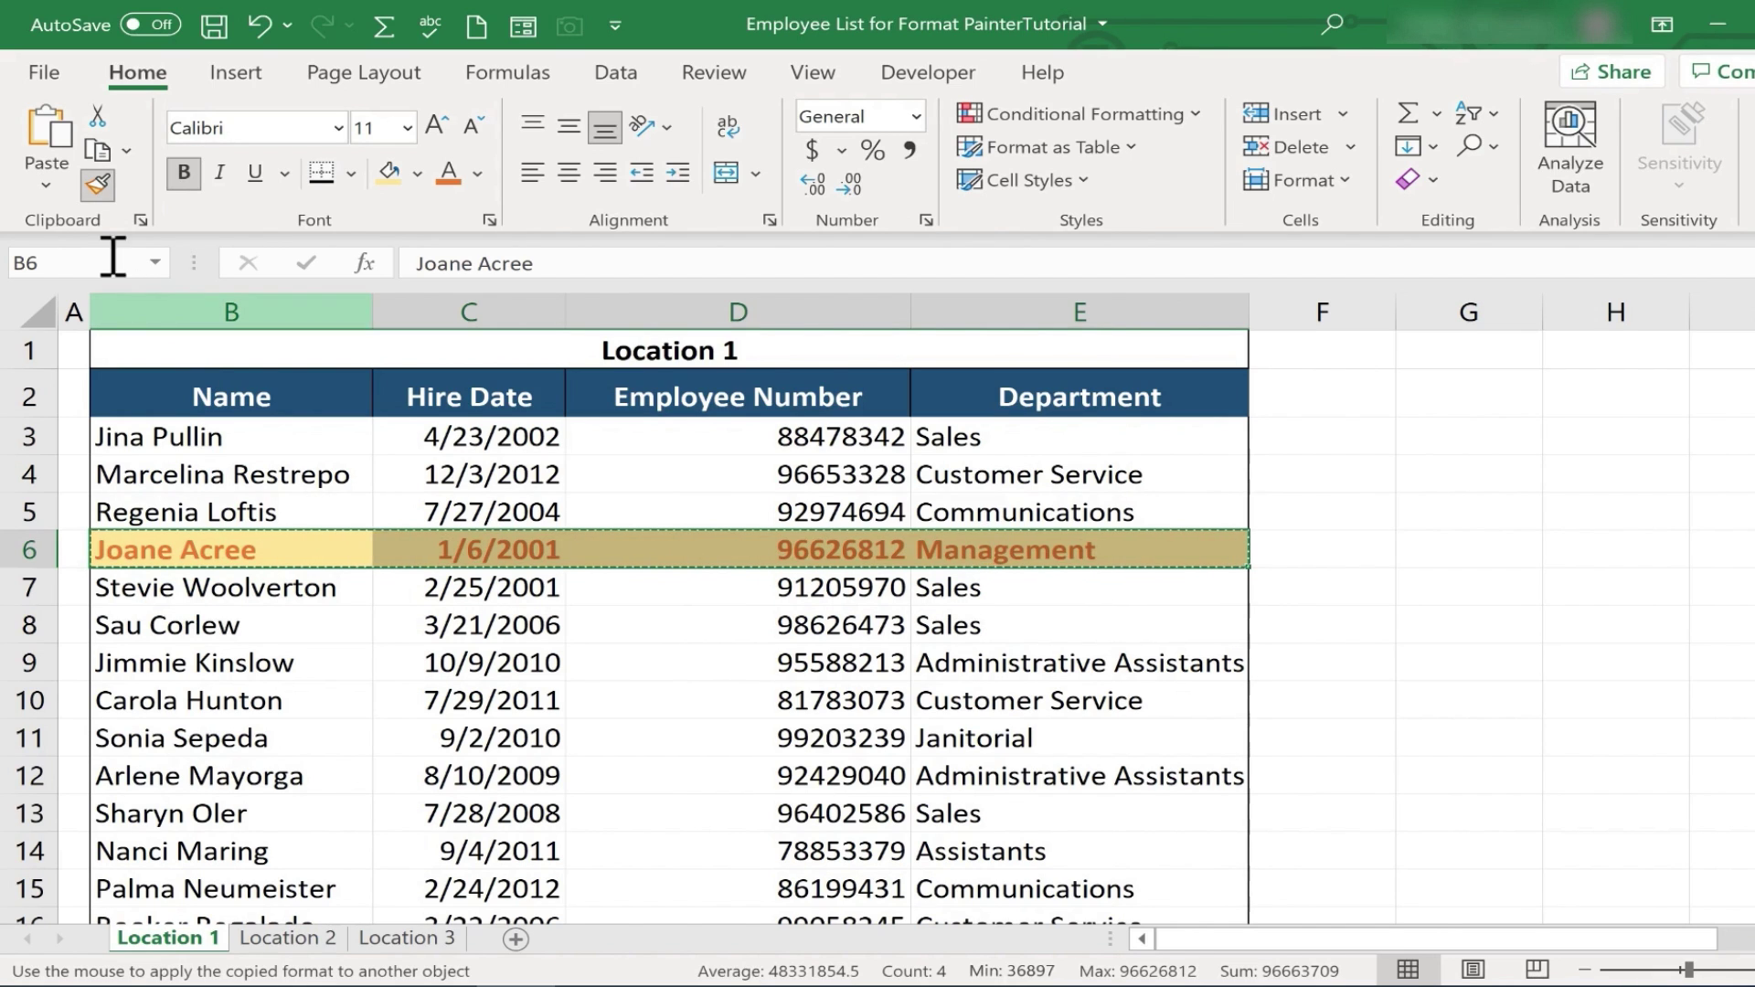
pyautogui.moveTo(160, 705)
pyautogui.mouseDown()
pyautogui.moveTo(788, 720)
pyautogui.moveTo(1121, 705)
pyautogui.moveTo(615, 689)
pyautogui.moveTo(1088, 704)
pyautogui.mouseUp()
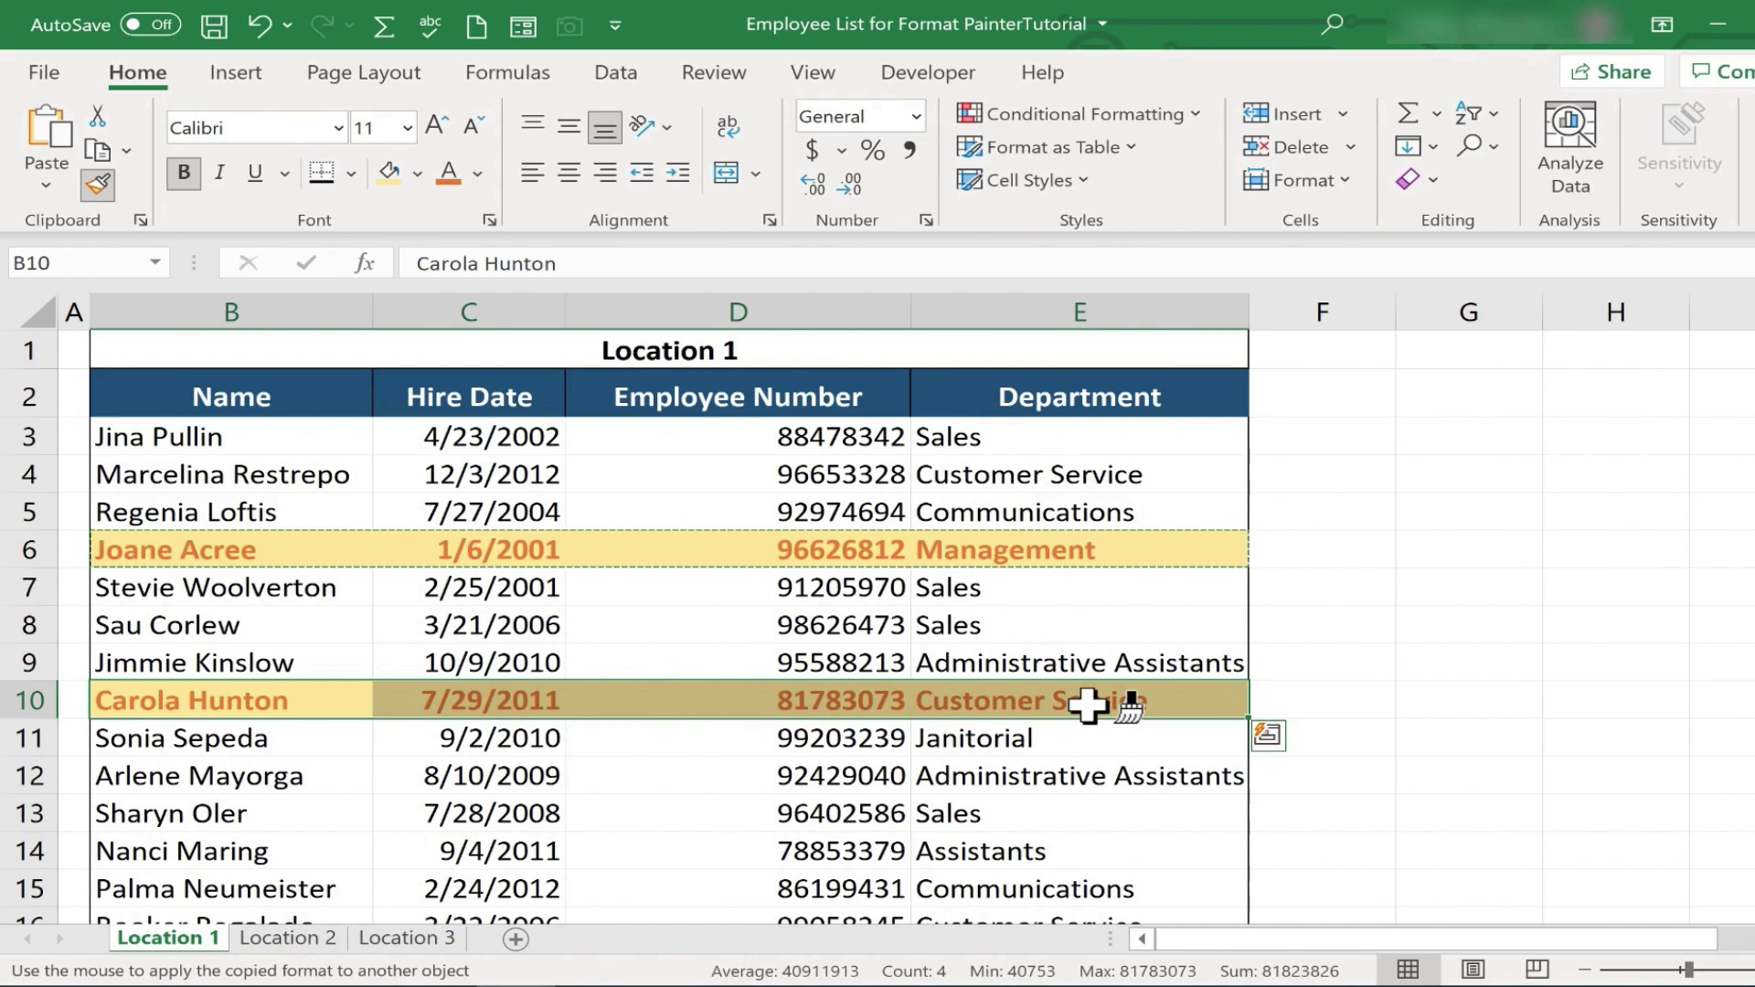
pyautogui.moveTo(1088, 704); pyautogui.dragTo(1645, 704)
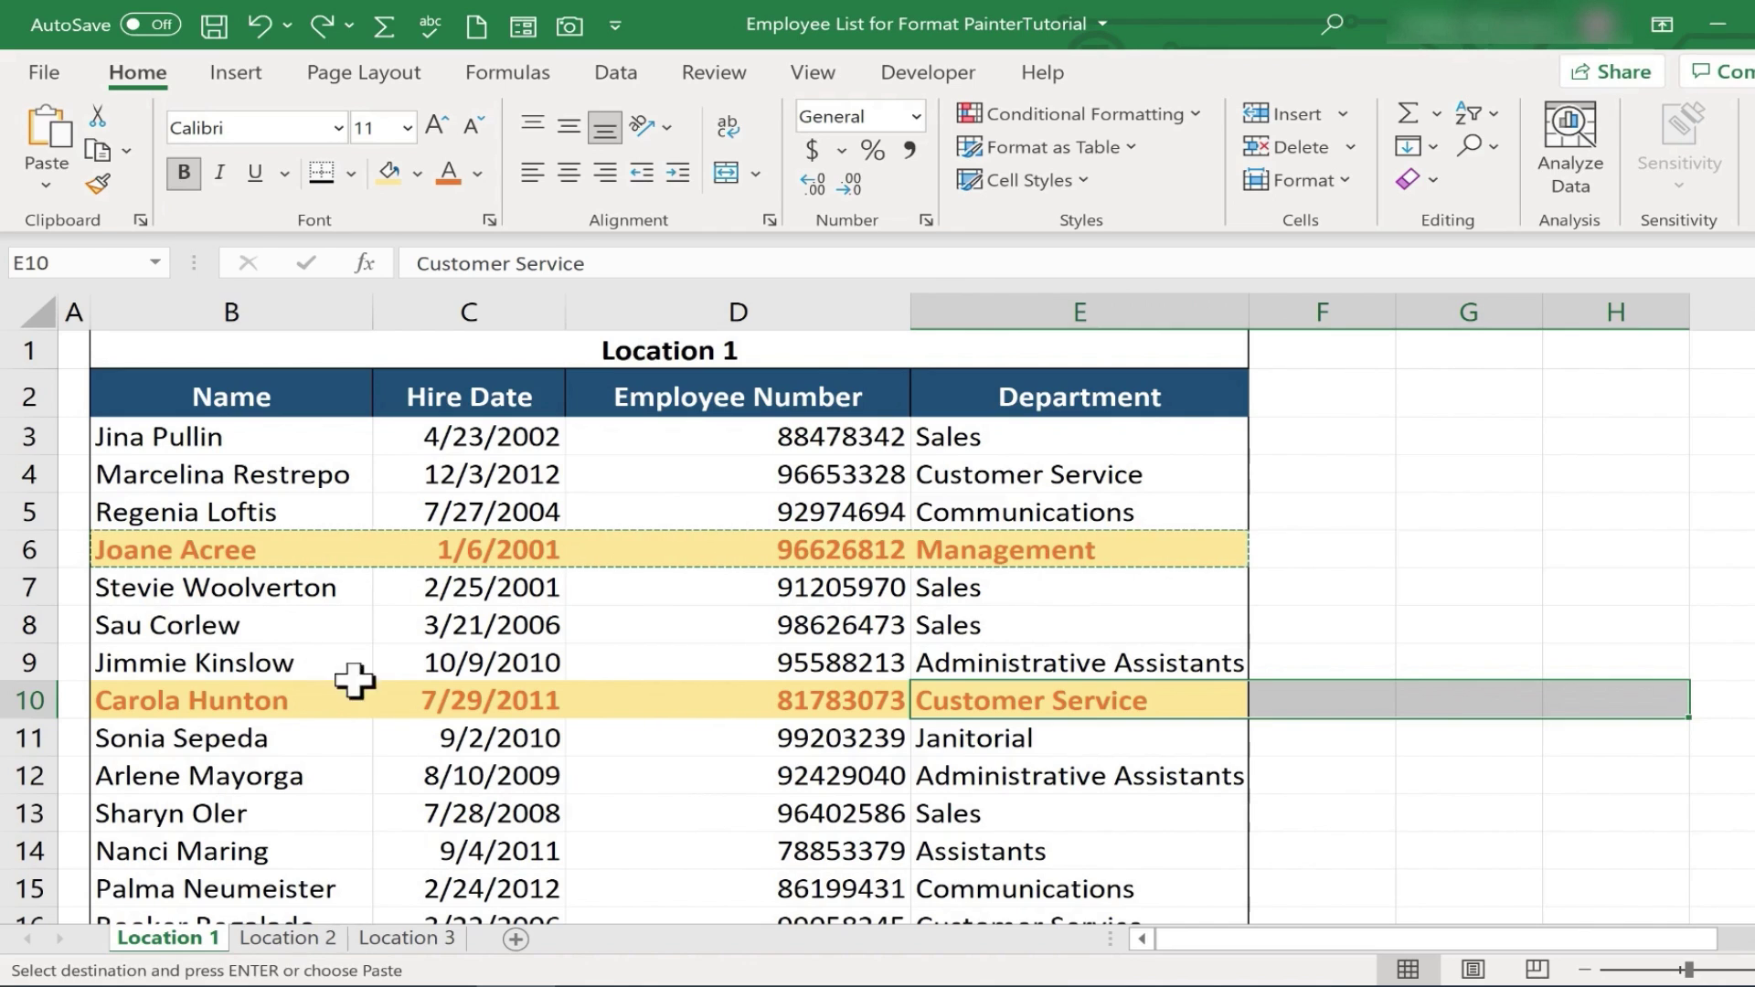
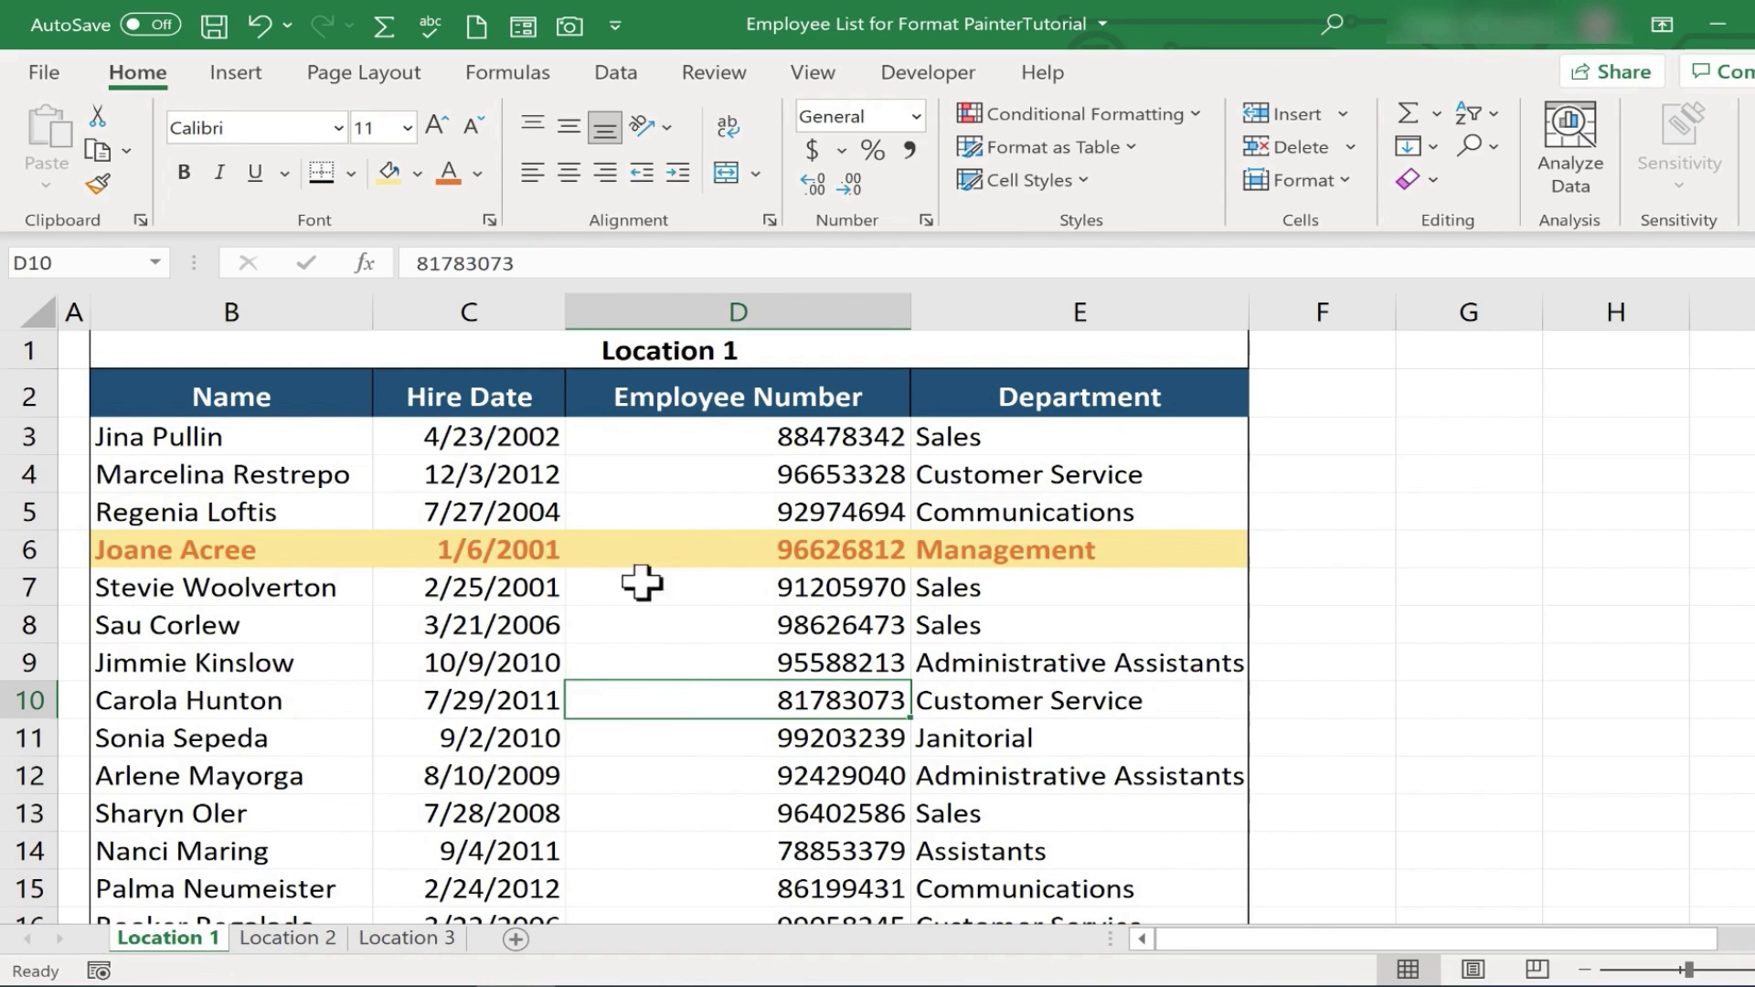
pyautogui.moveTo(207, 345); pyautogui.dragTo(552, 837)
pyautogui.click(1435, 631)
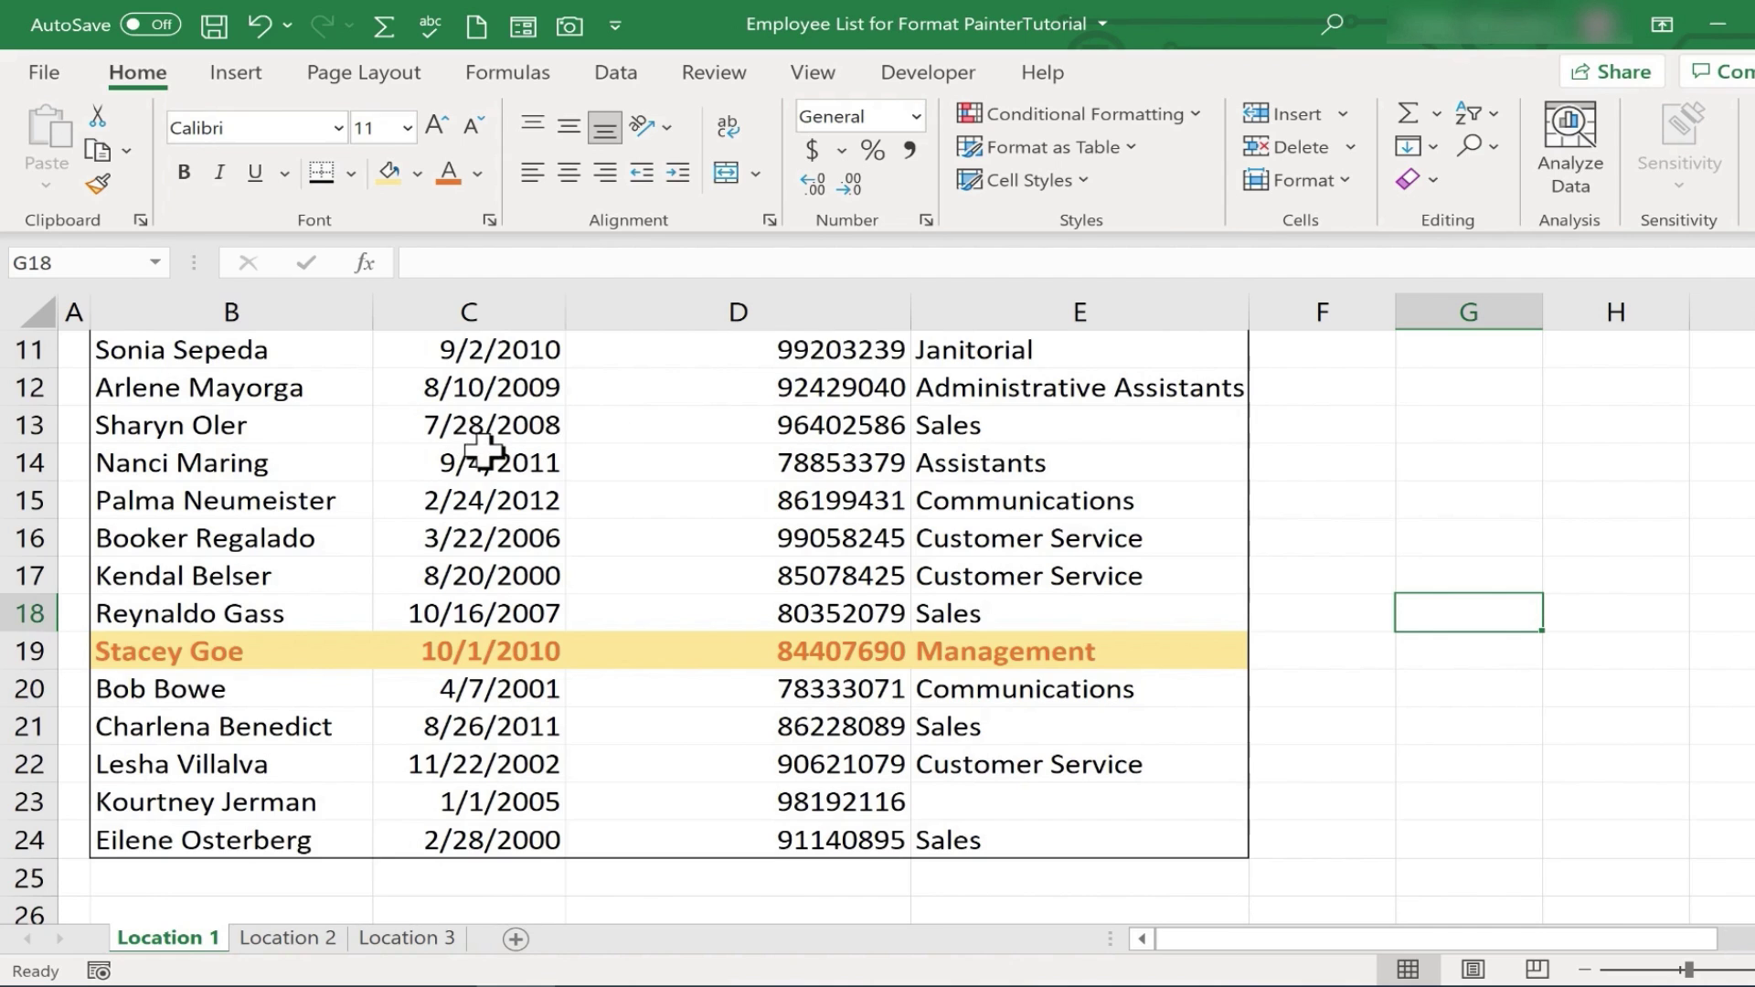
# Select the whole employee table on the Location 1 sheet and lock the Format Painter on to copy its formatting
pyautogui.scroll(3, 484, 450)
pyautogui.scroll(-2, 509, 478)
pyautogui.click(544, 622)
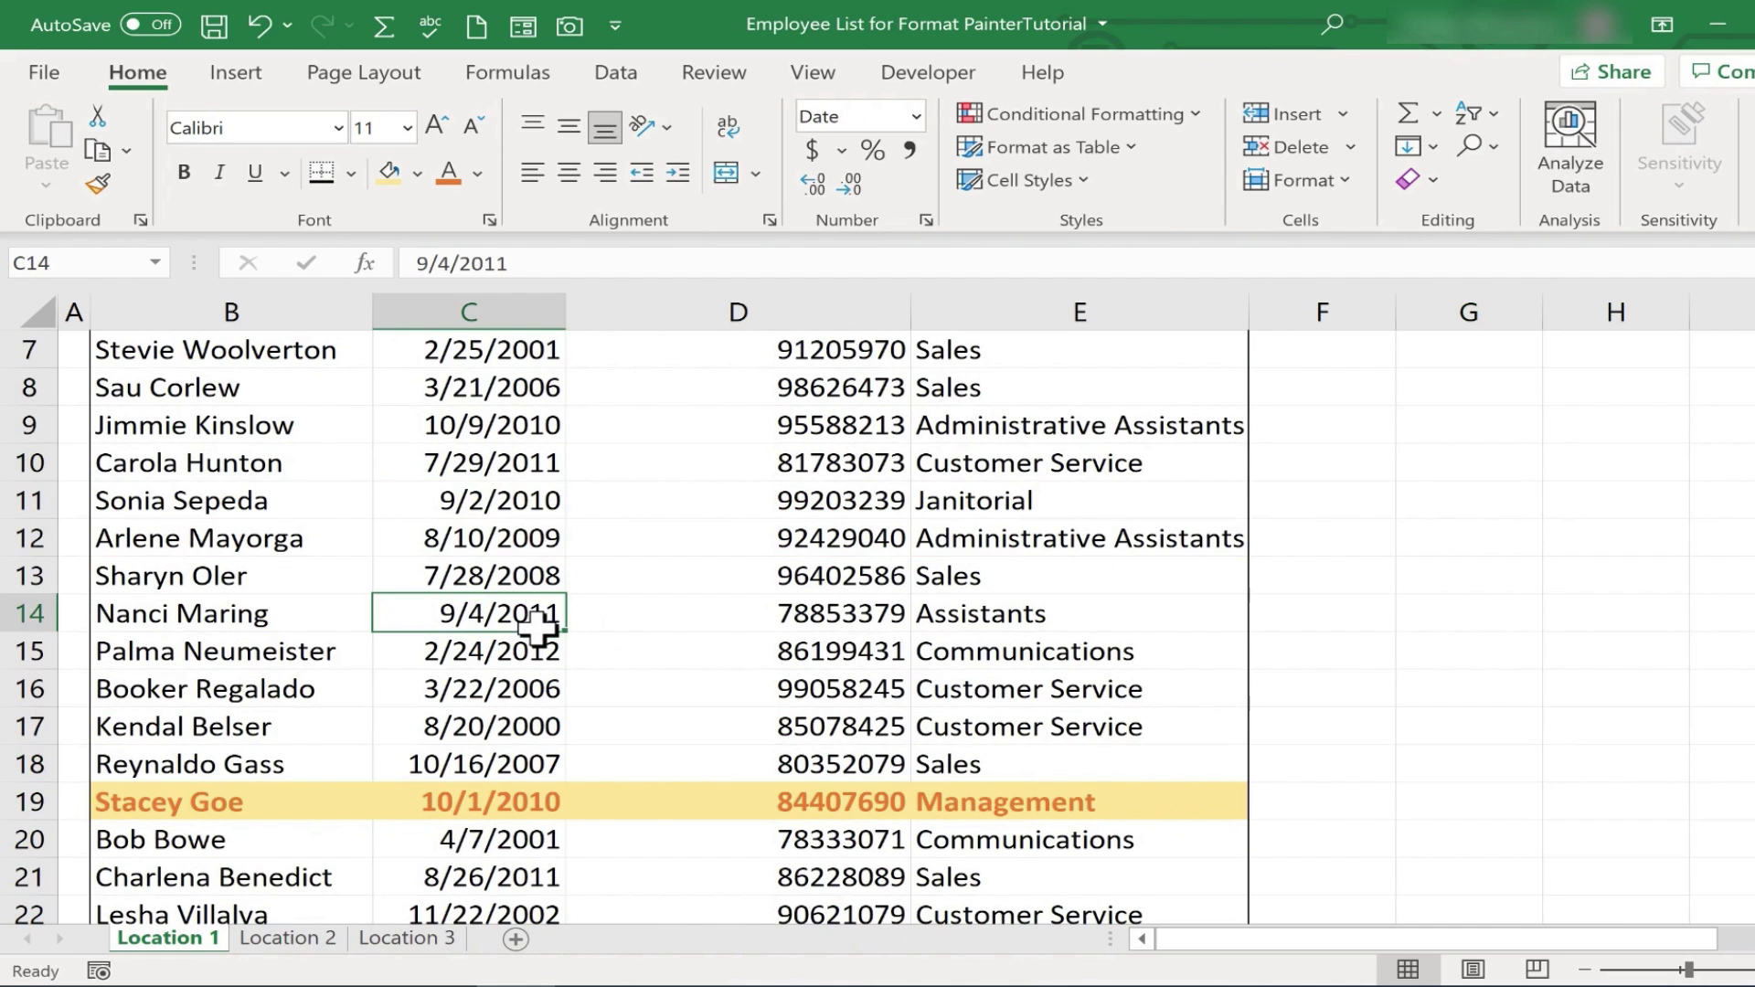
pyautogui.hotkey('ctrl', 'a')
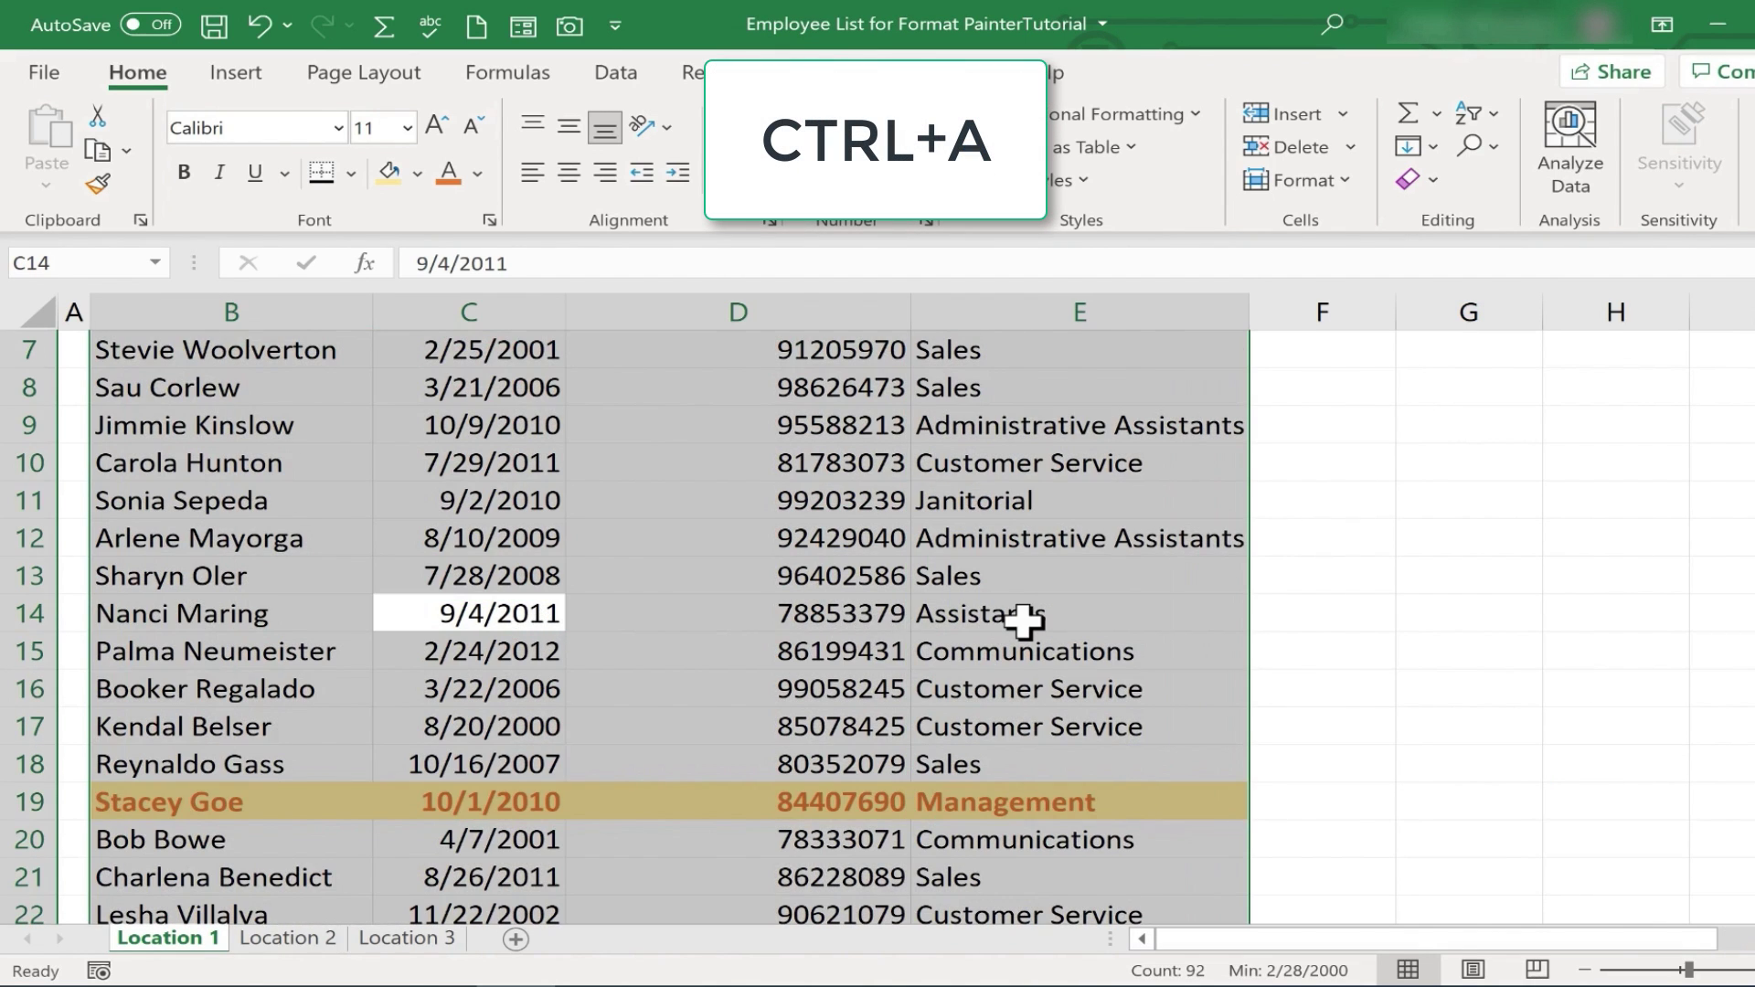
pyautogui.scroll(2, 1022, 622)
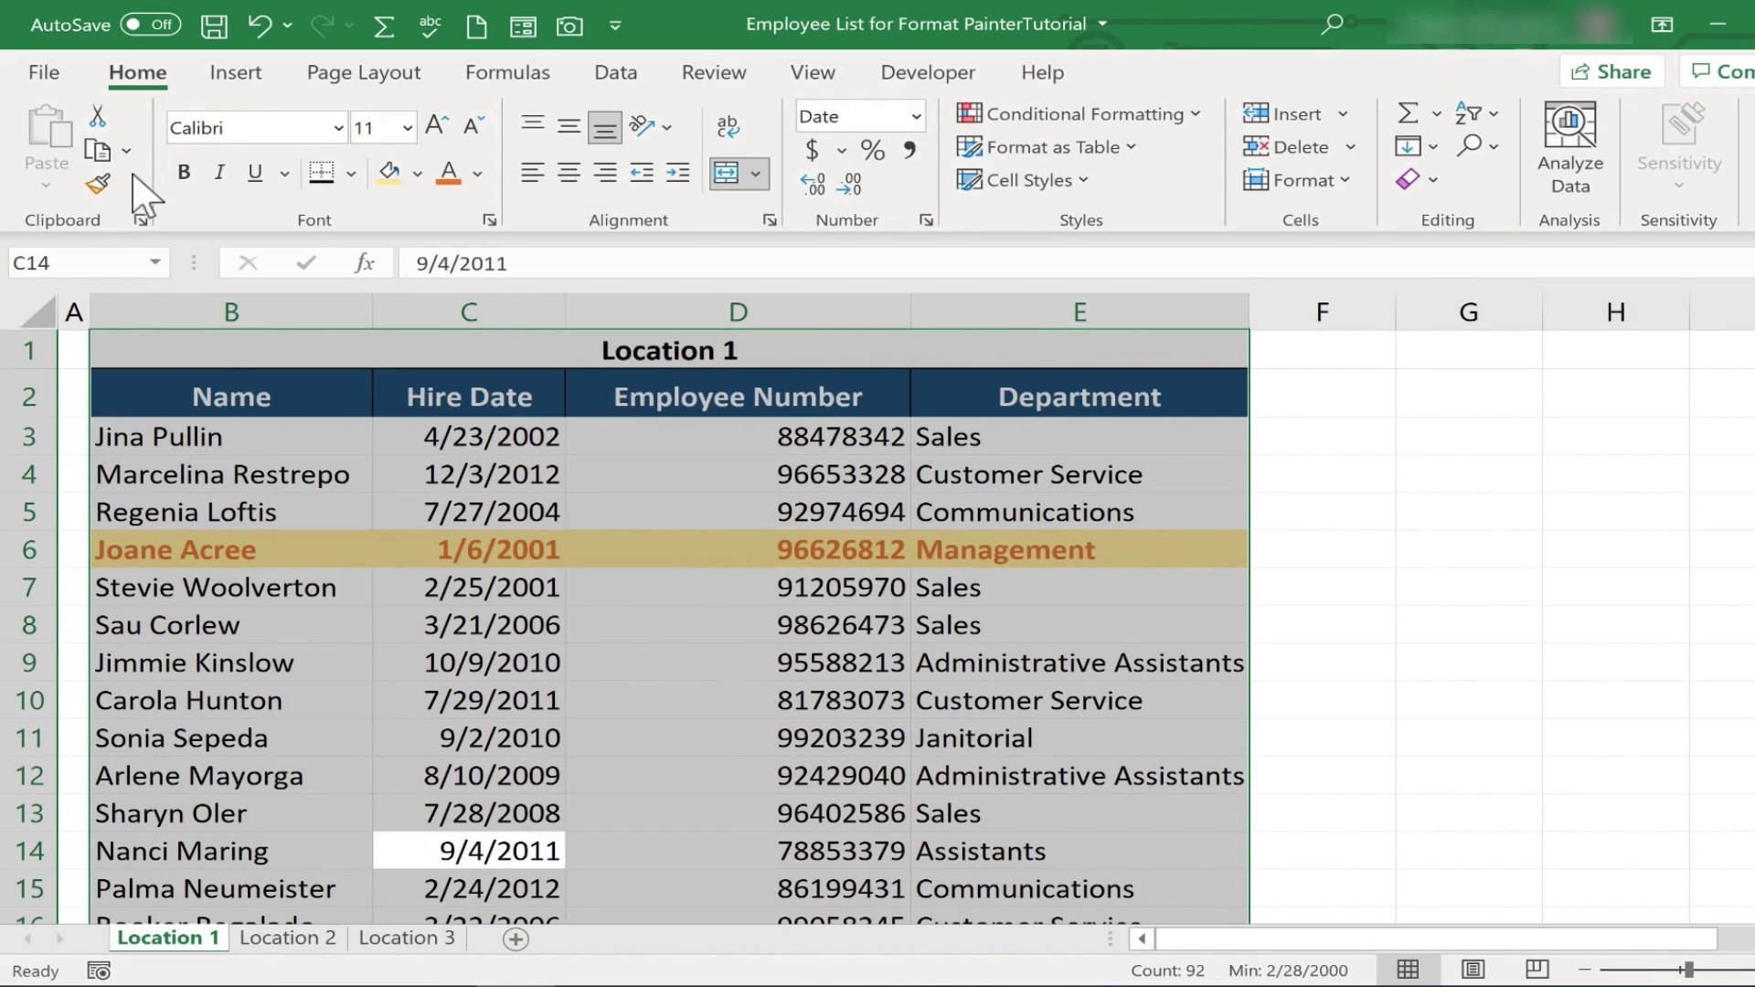
pyautogui.click(99, 186)
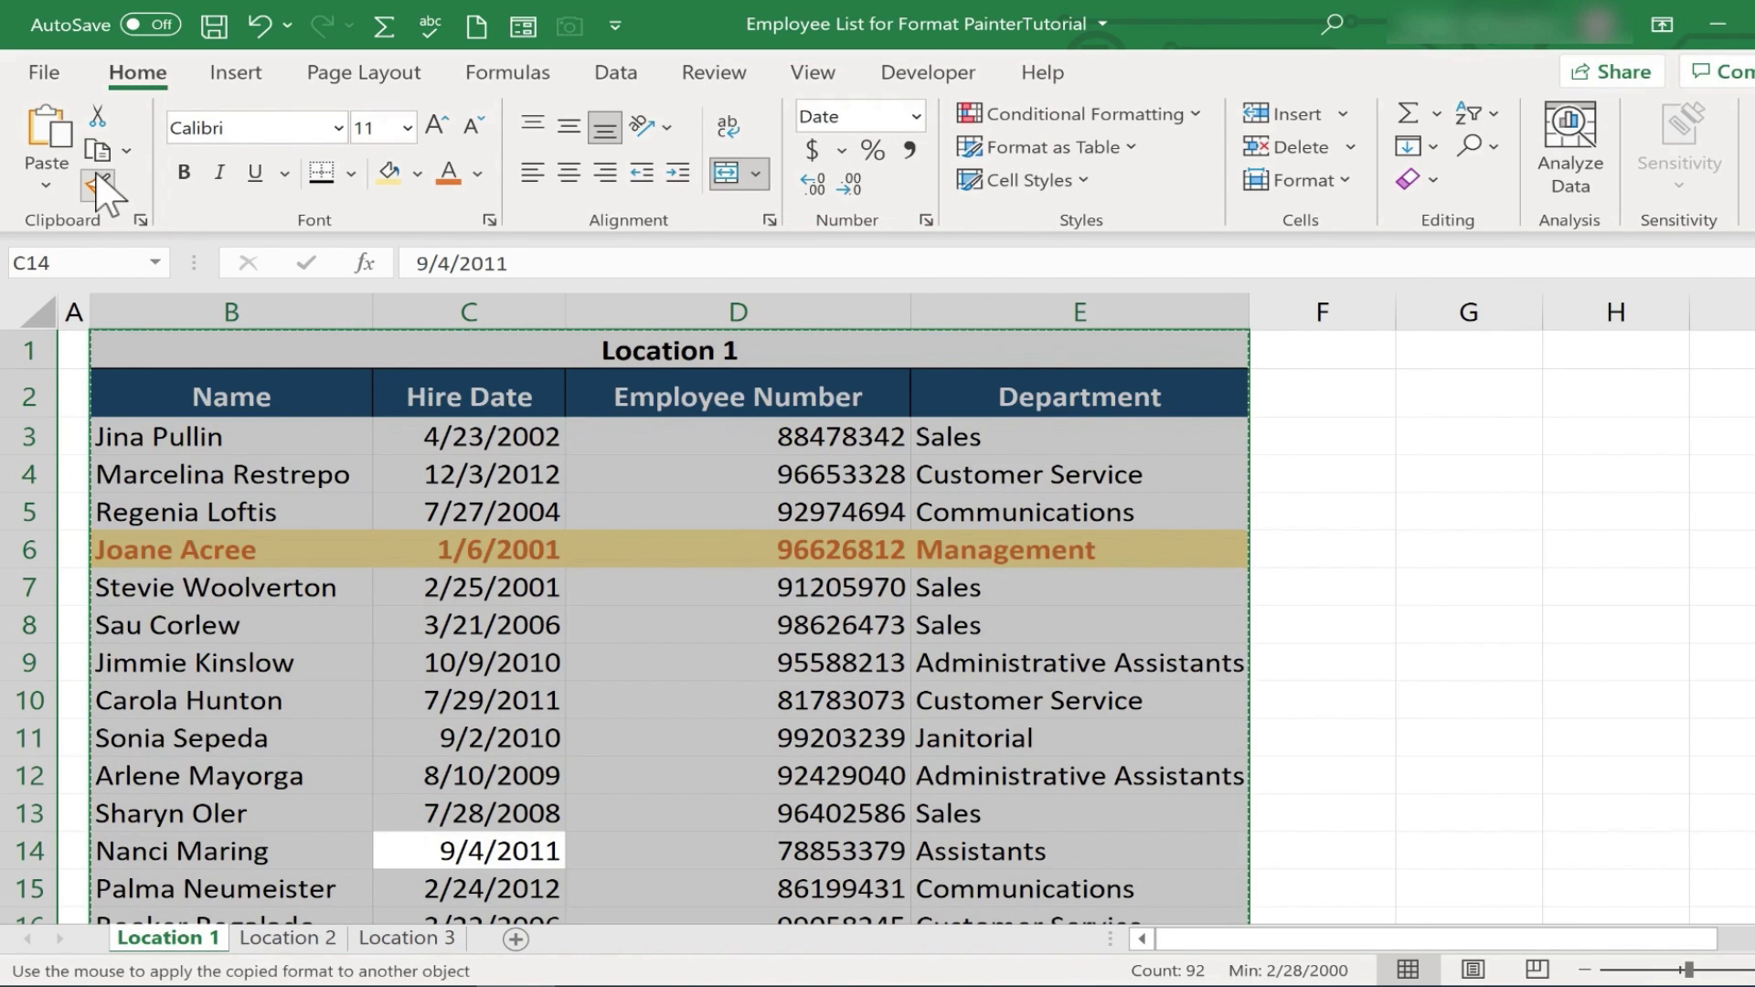
# Paint the copied table formatting onto the employee list B1:E24 on the Location 2 sheet and check all its rows
pyautogui.click(283, 938)
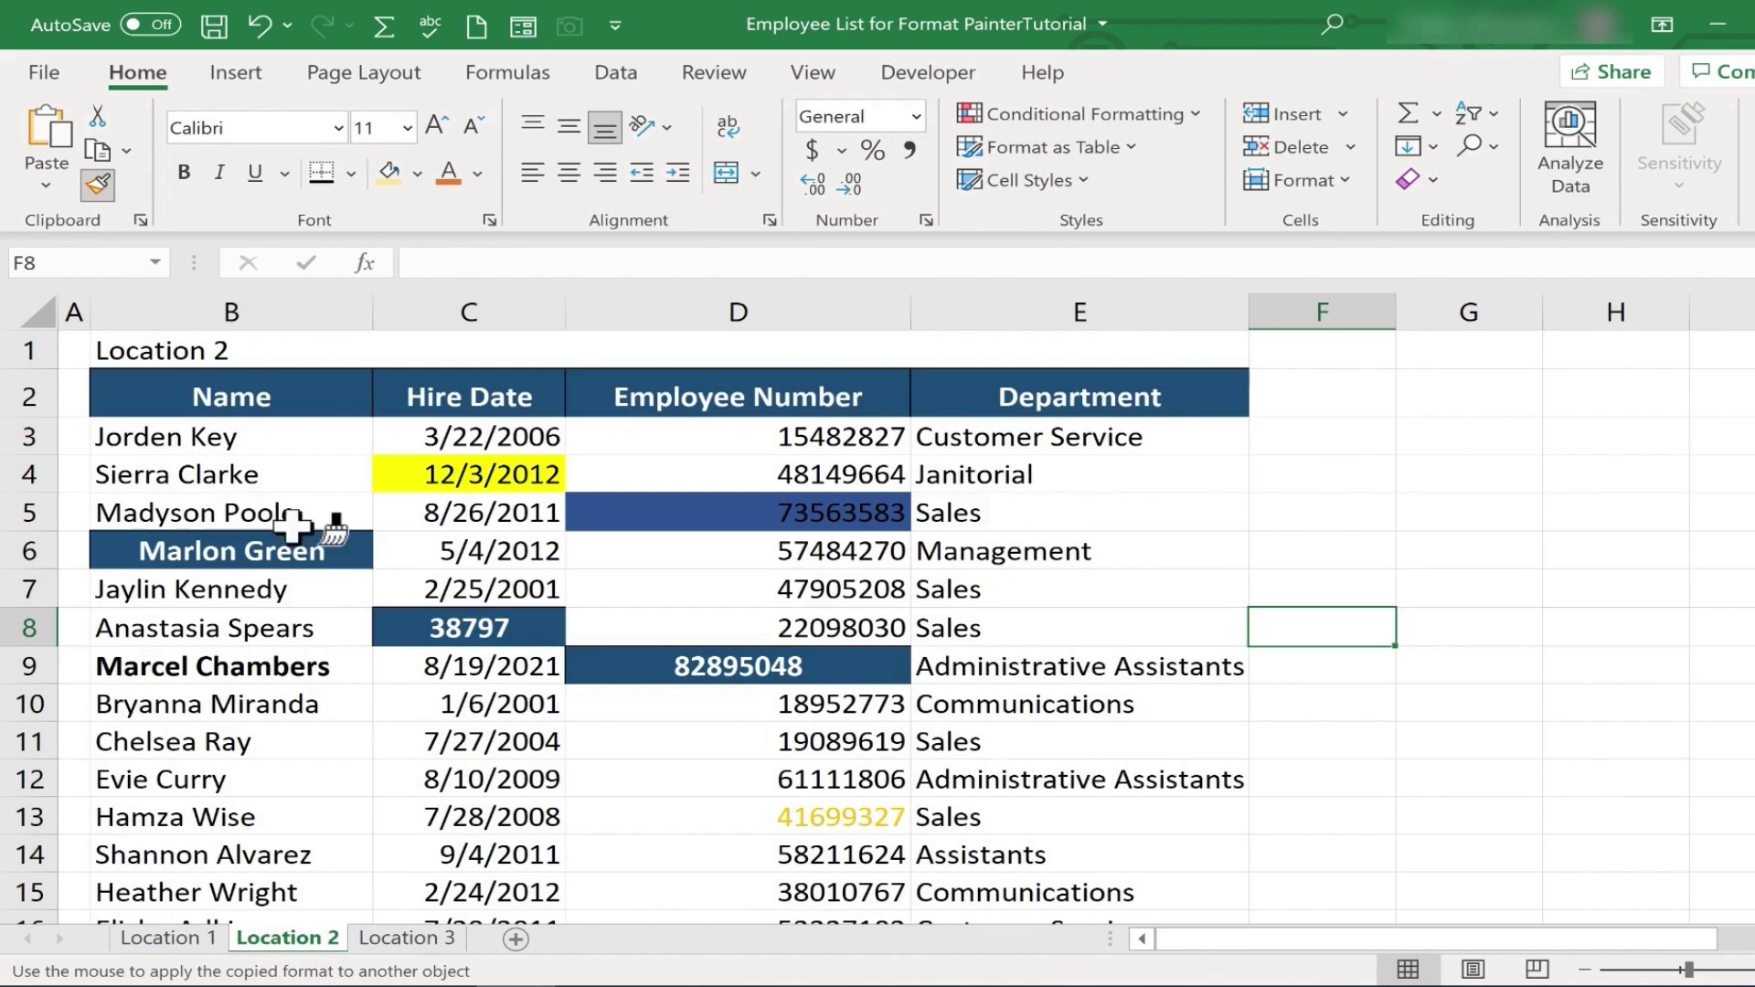
pyautogui.moveTo(184, 347)
pyautogui.mouseDown()
pyautogui.moveTo(293, 585)
pyautogui.moveTo(345, 940)
pyautogui.moveTo(1239, 754)
pyautogui.moveTo(1248, 864)
pyautogui.mouseUp()
pyautogui.scroll(4, 380, 807)
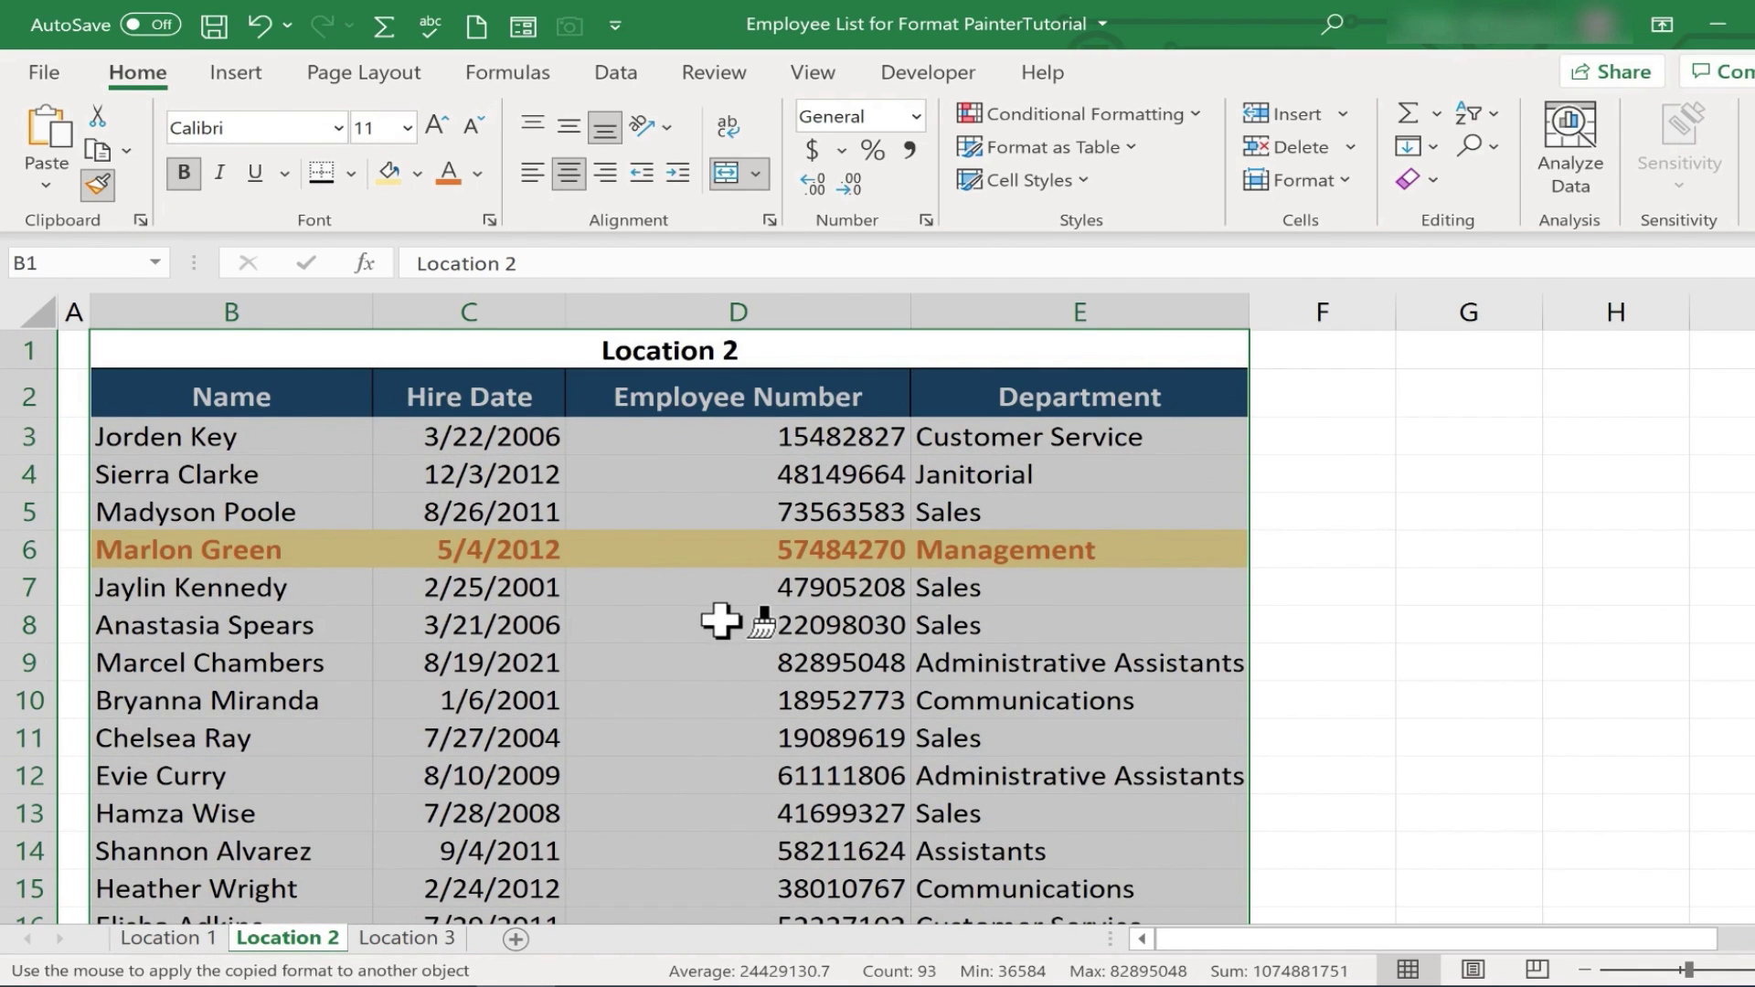
pyautogui.scroll(-5, 718, 622)
pyautogui.scroll(1, 717, 627)
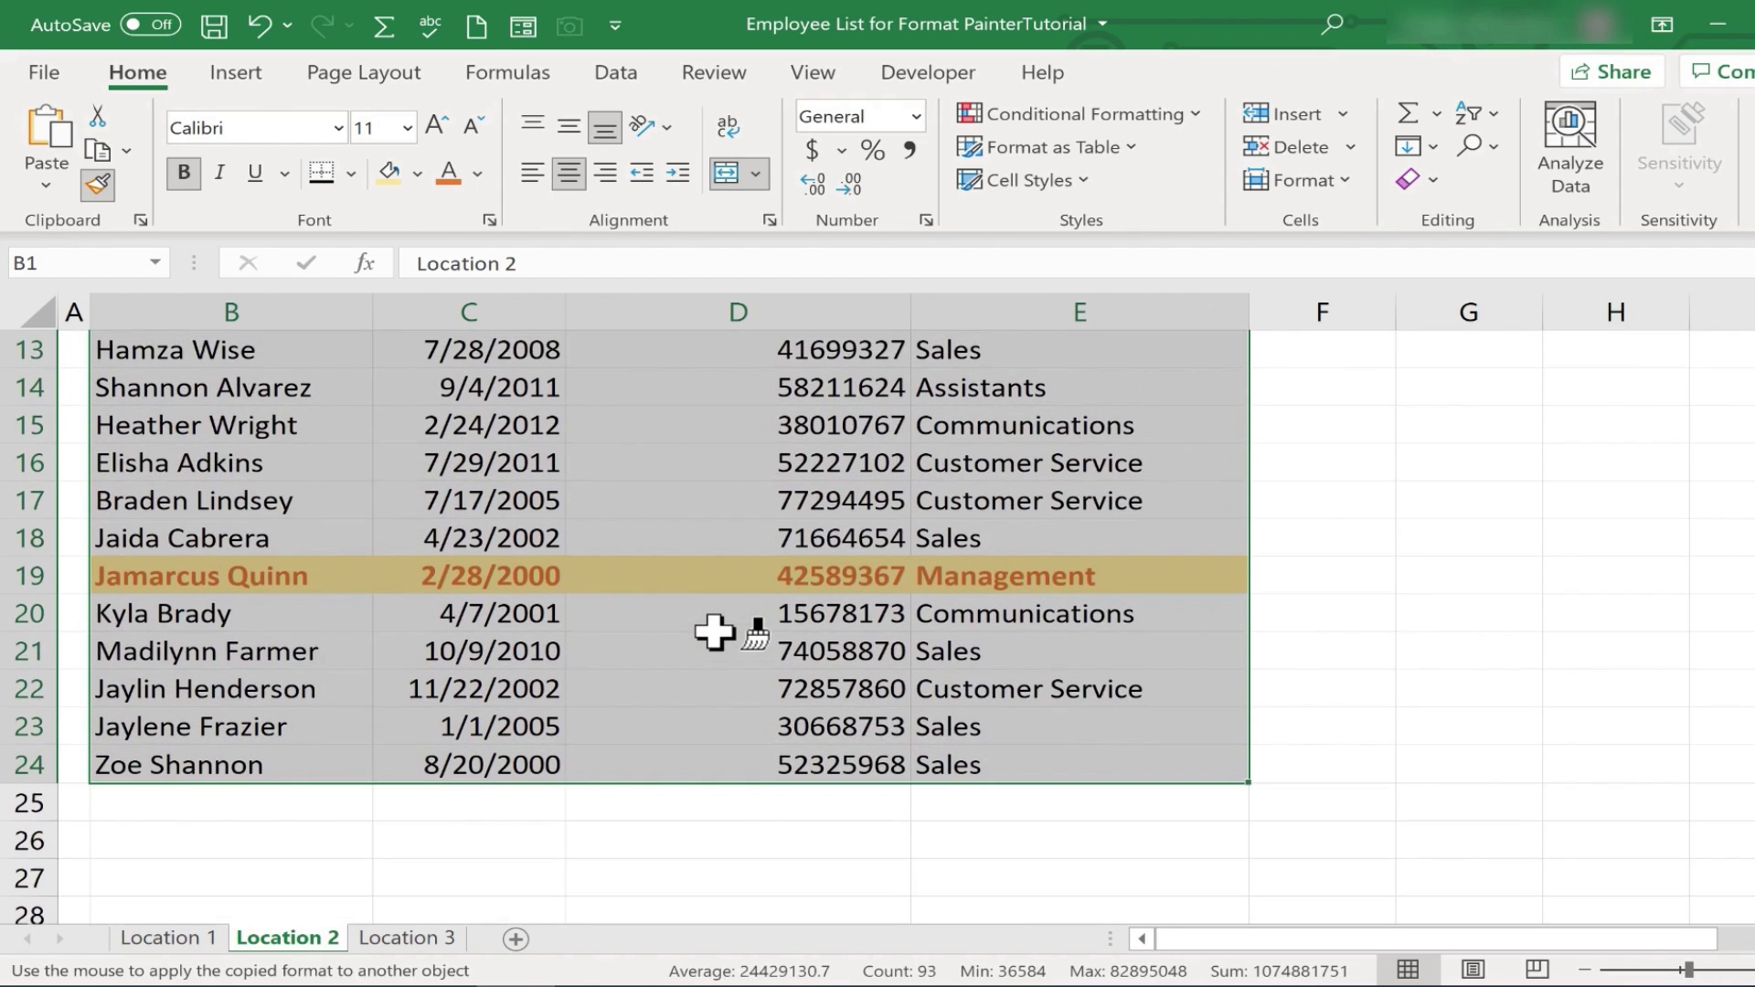
pyautogui.scroll(4, 714, 631)
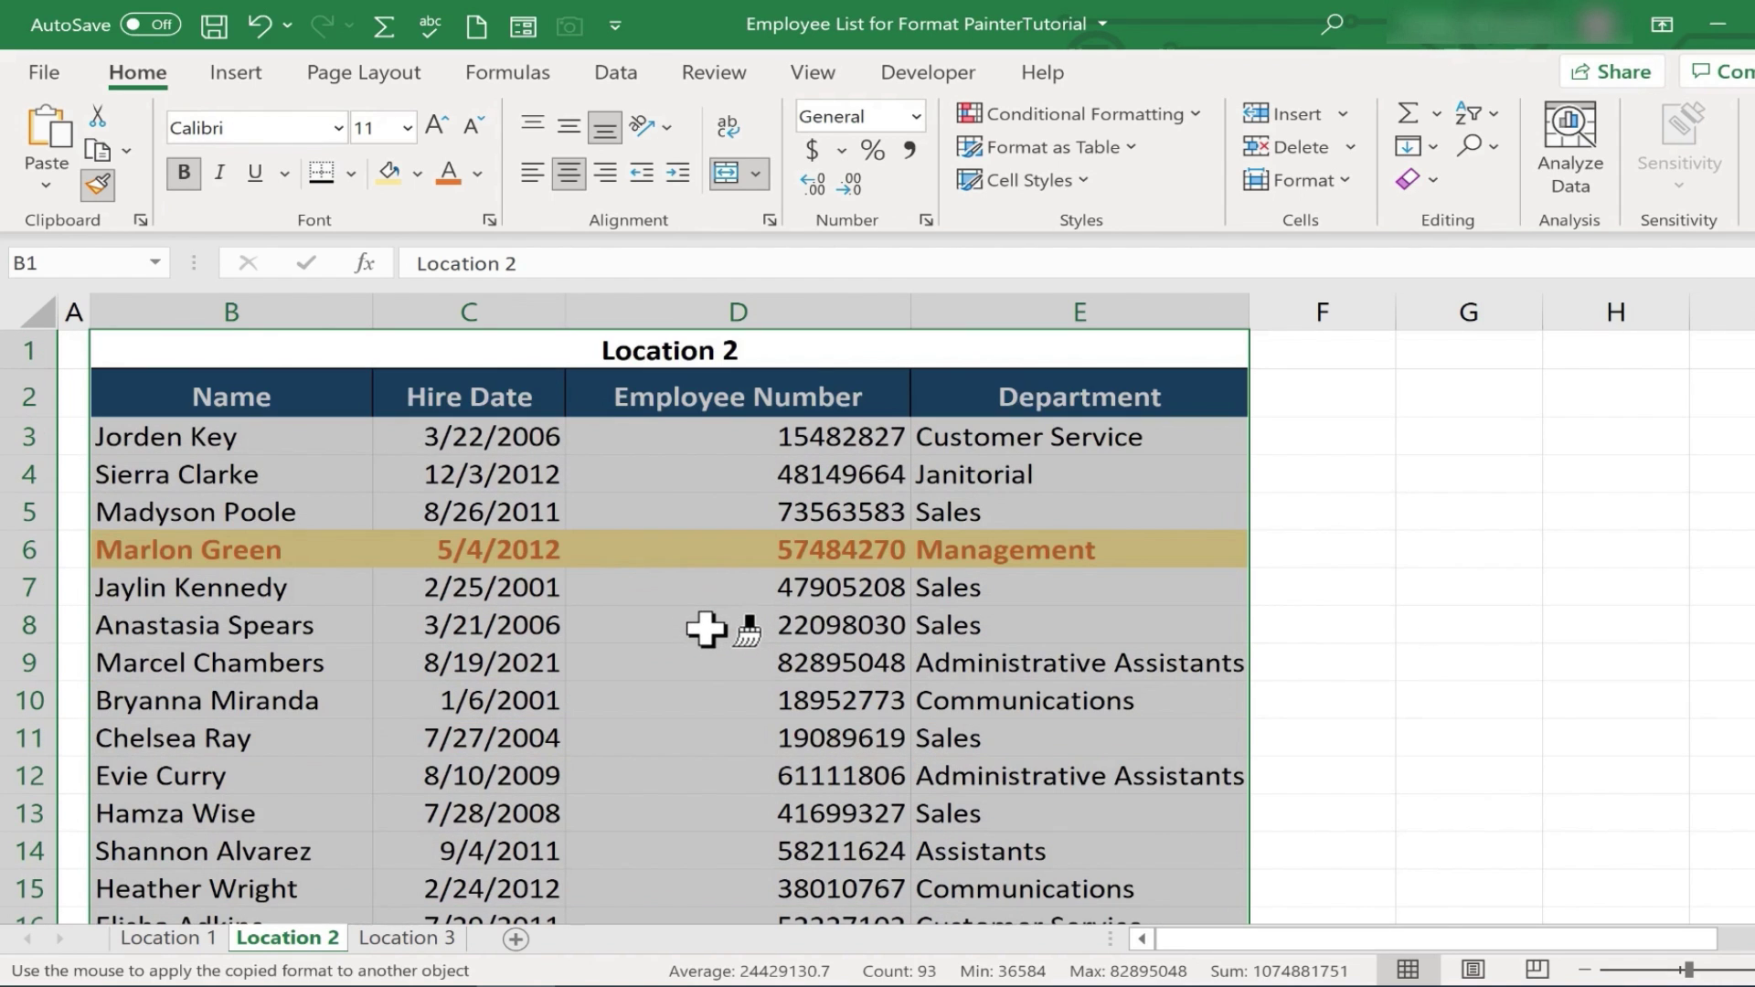
# Paint the same table formatting onto the whole employee list on the Location 3 sheet
pyautogui.click(421, 947)
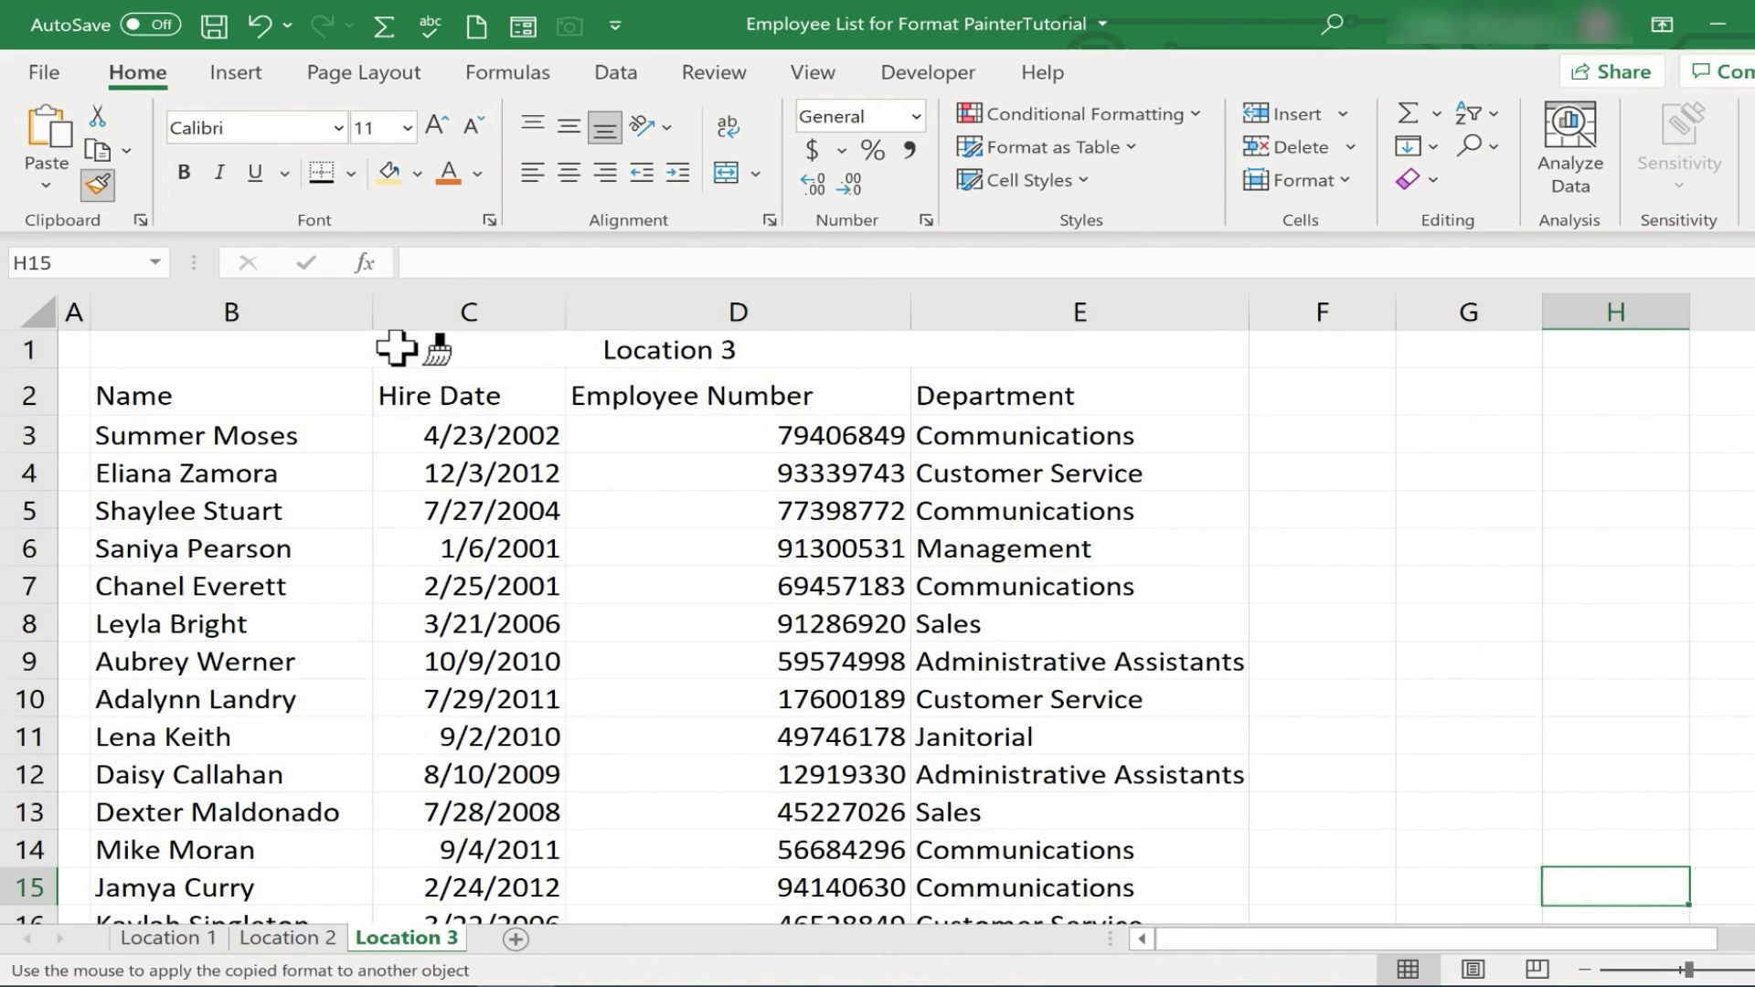
pyautogui.moveTo(408, 348)
pyautogui.mouseDown()
pyautogui.moveTo(435, 766)
pyautogui.moveTo(567, 905)
pyautogui.moveTo(560, 834)
pyautogui.mouseUp()
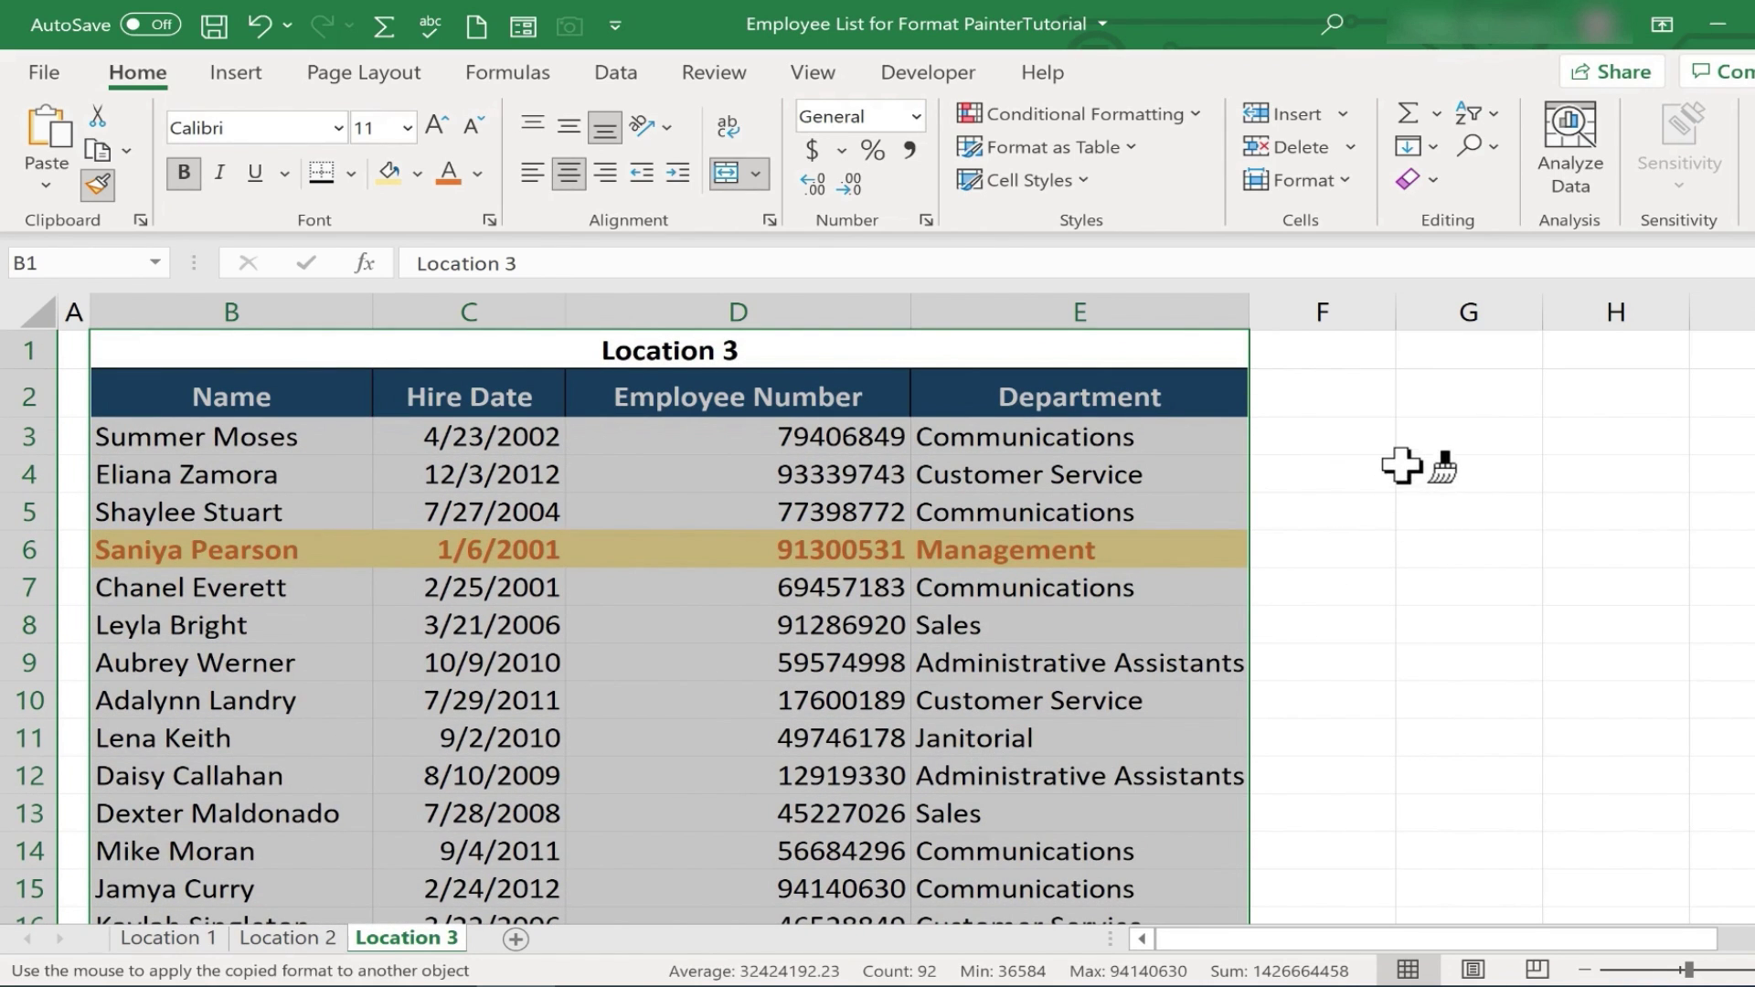
# Try the copied formatting on the blank cells F3:H7 of Location 3, undo it and release the Format Painter
pyautogui.moveTo(1381, 430); pyautogui.dragTo(1623, 589)
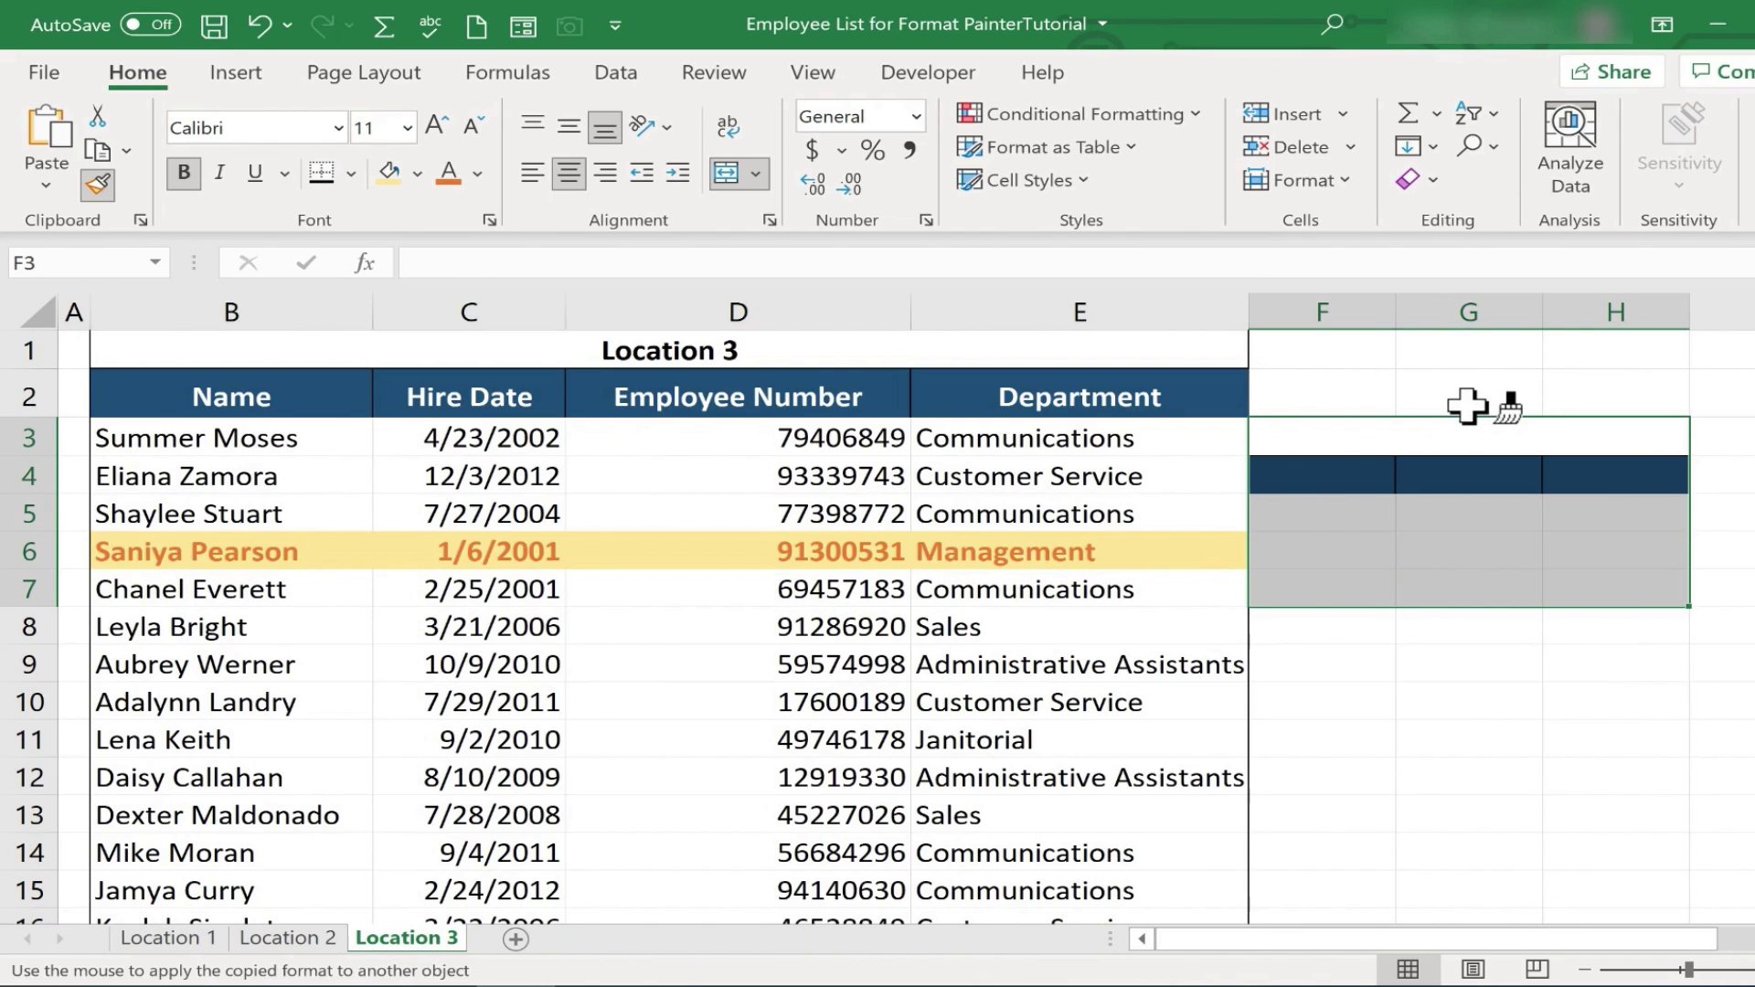
pyautogui.hotkey('ctrl', 'z')
pyautogui.press('Escape')
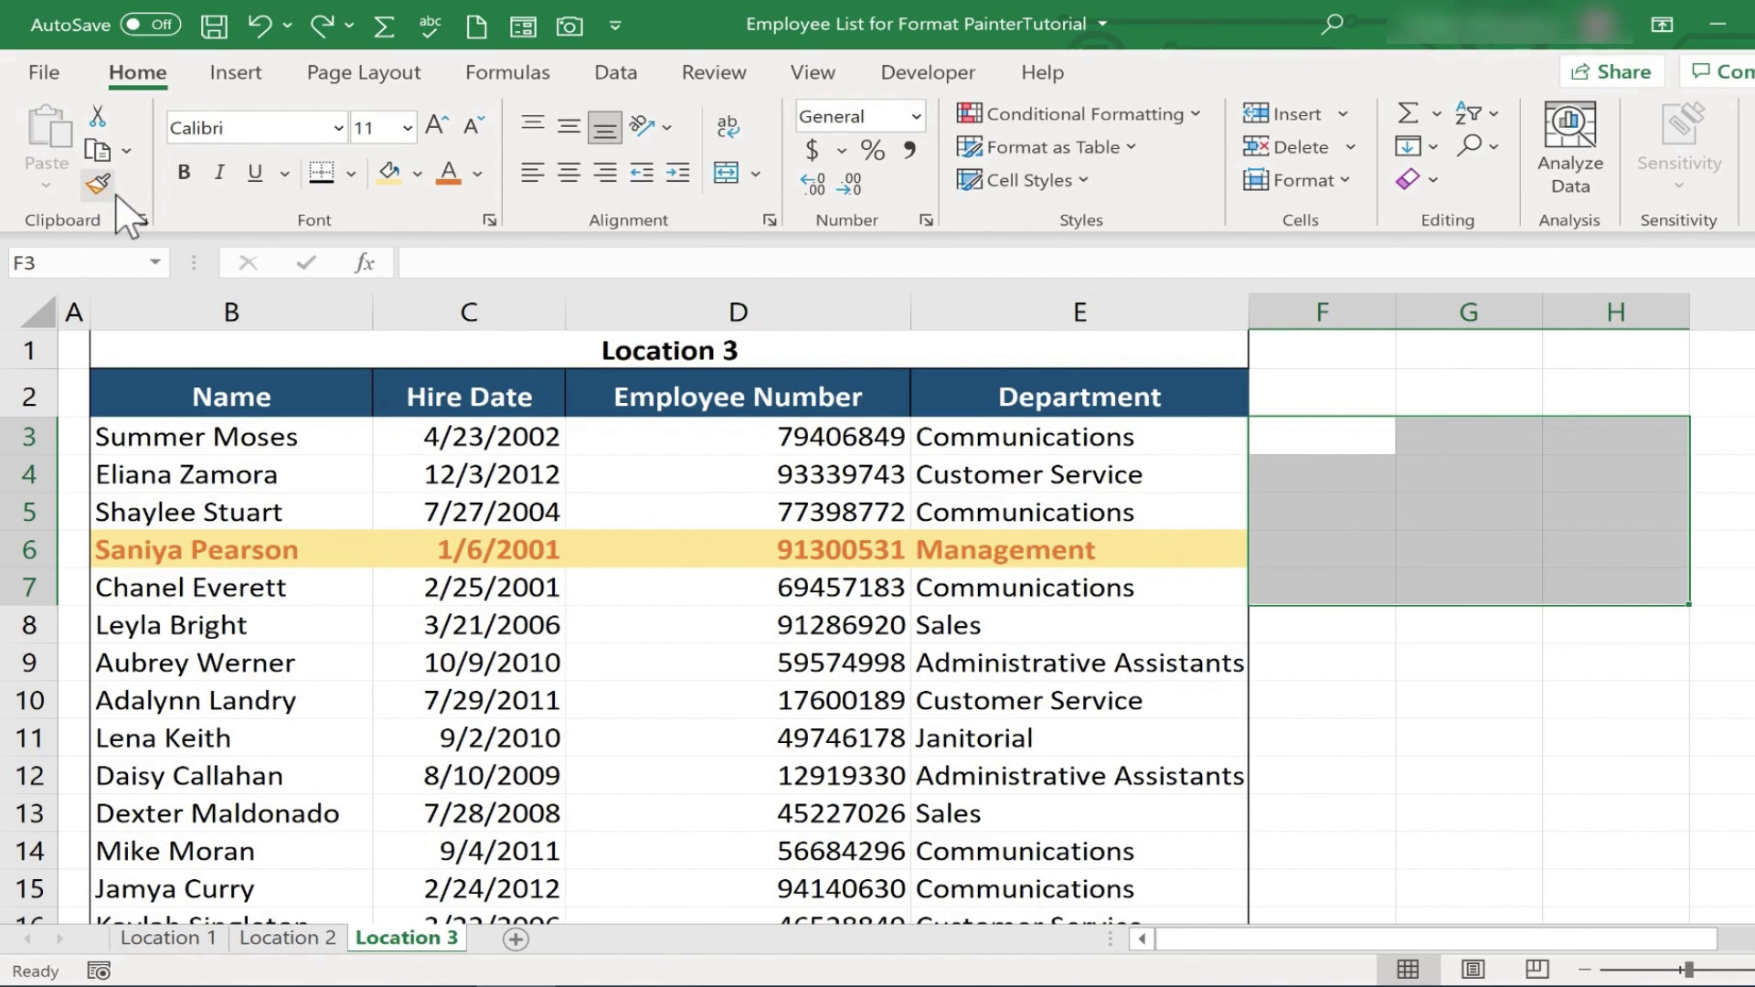
pyautogui.click(1598, 804)
pyautogui.click(1721, 625)
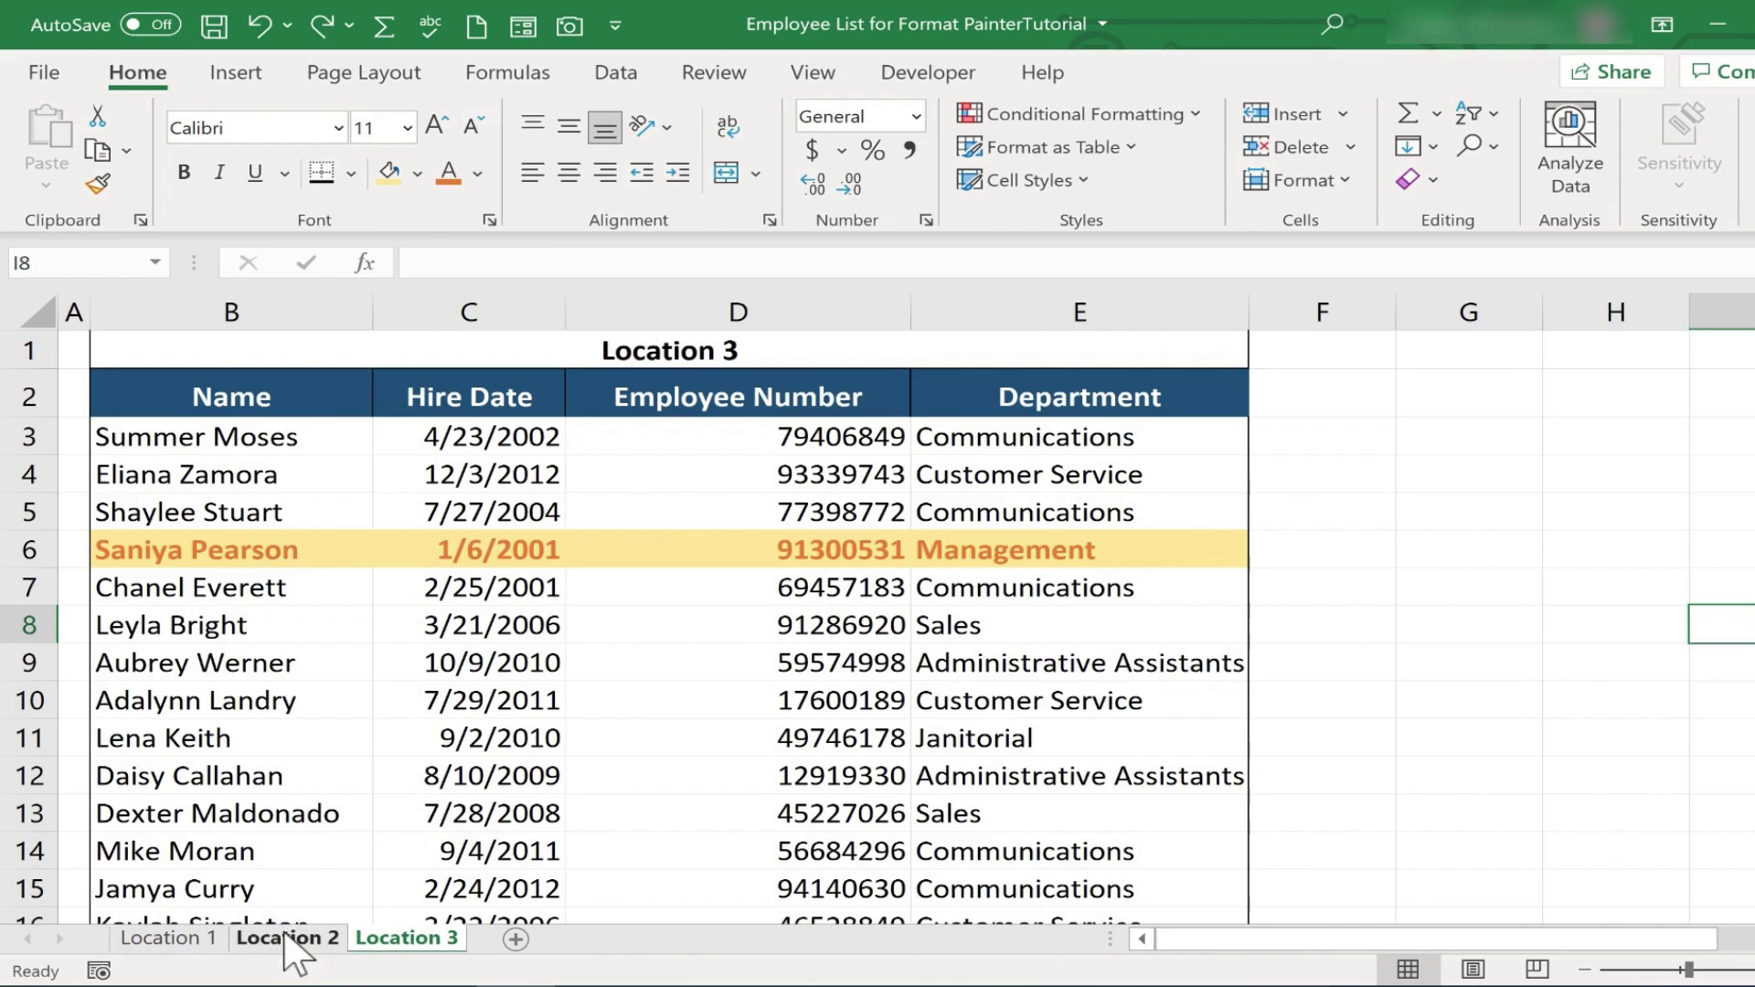
# Review the formatted employee tables on the Location 1, Location 2 and Location 3 sheets, comparing their styling
pyautogui.click(285, 938)
pyautogui.click(169, 938)
pyautogui.click(741, 812)
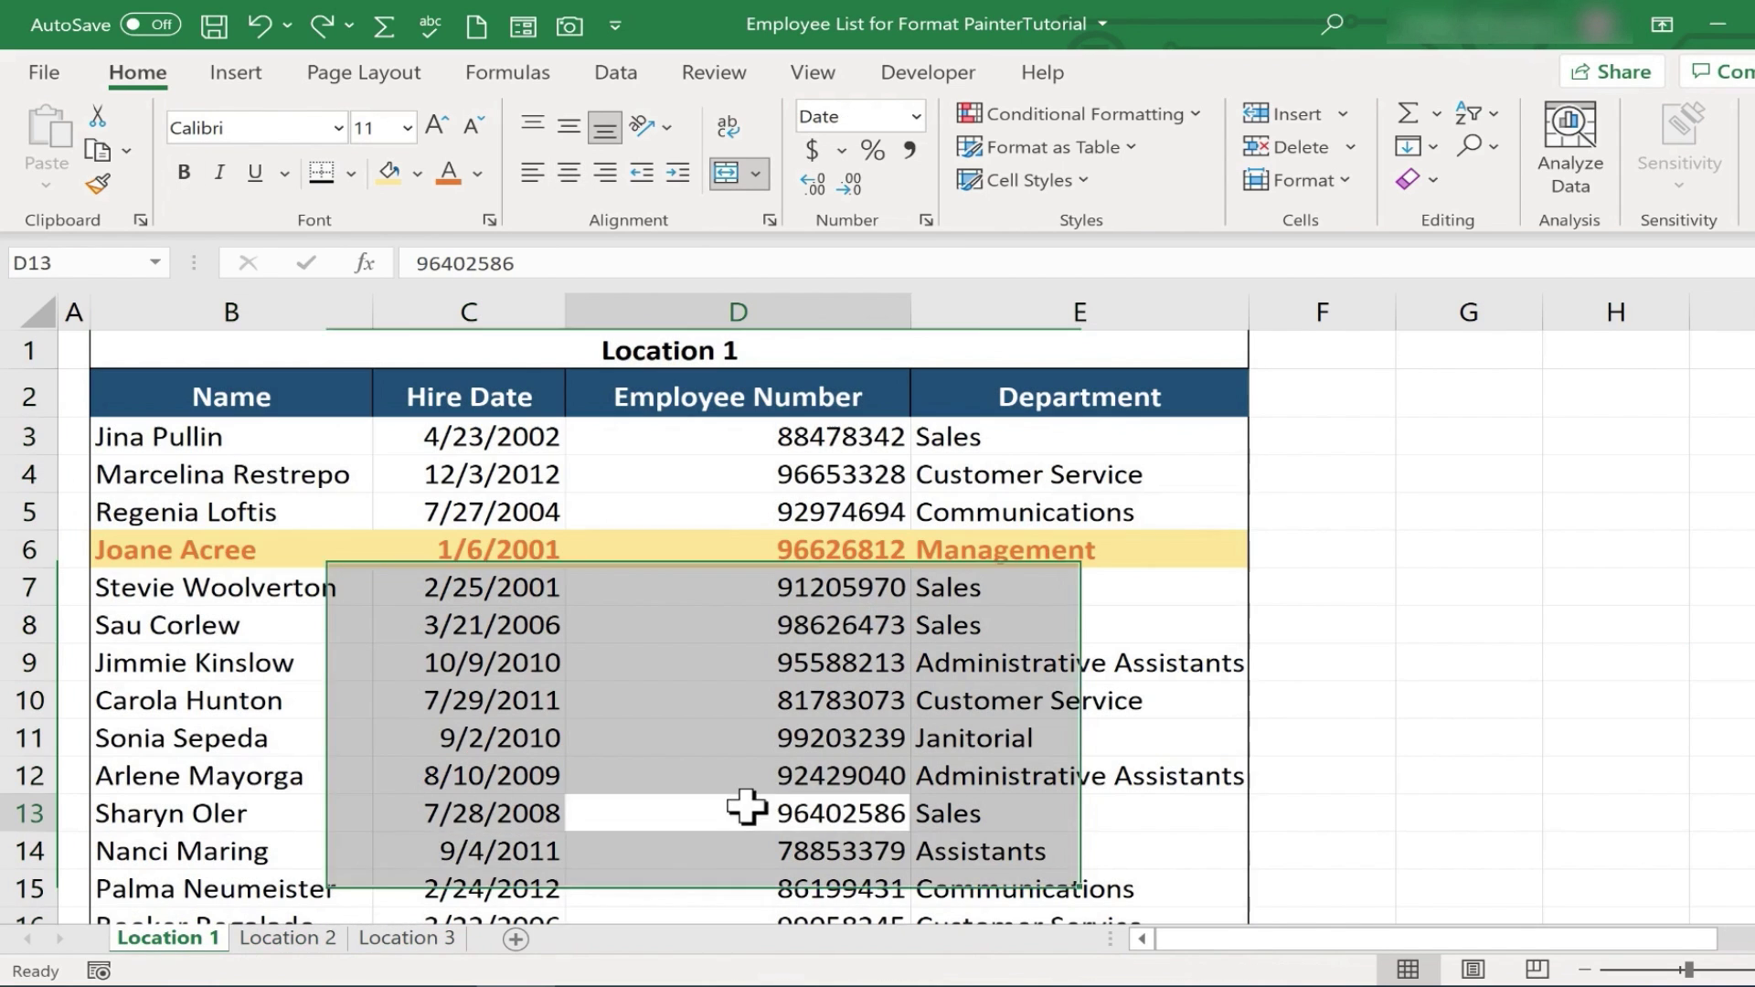
pyautogui.click(321, 939)
pyautogui.click(788, 773)
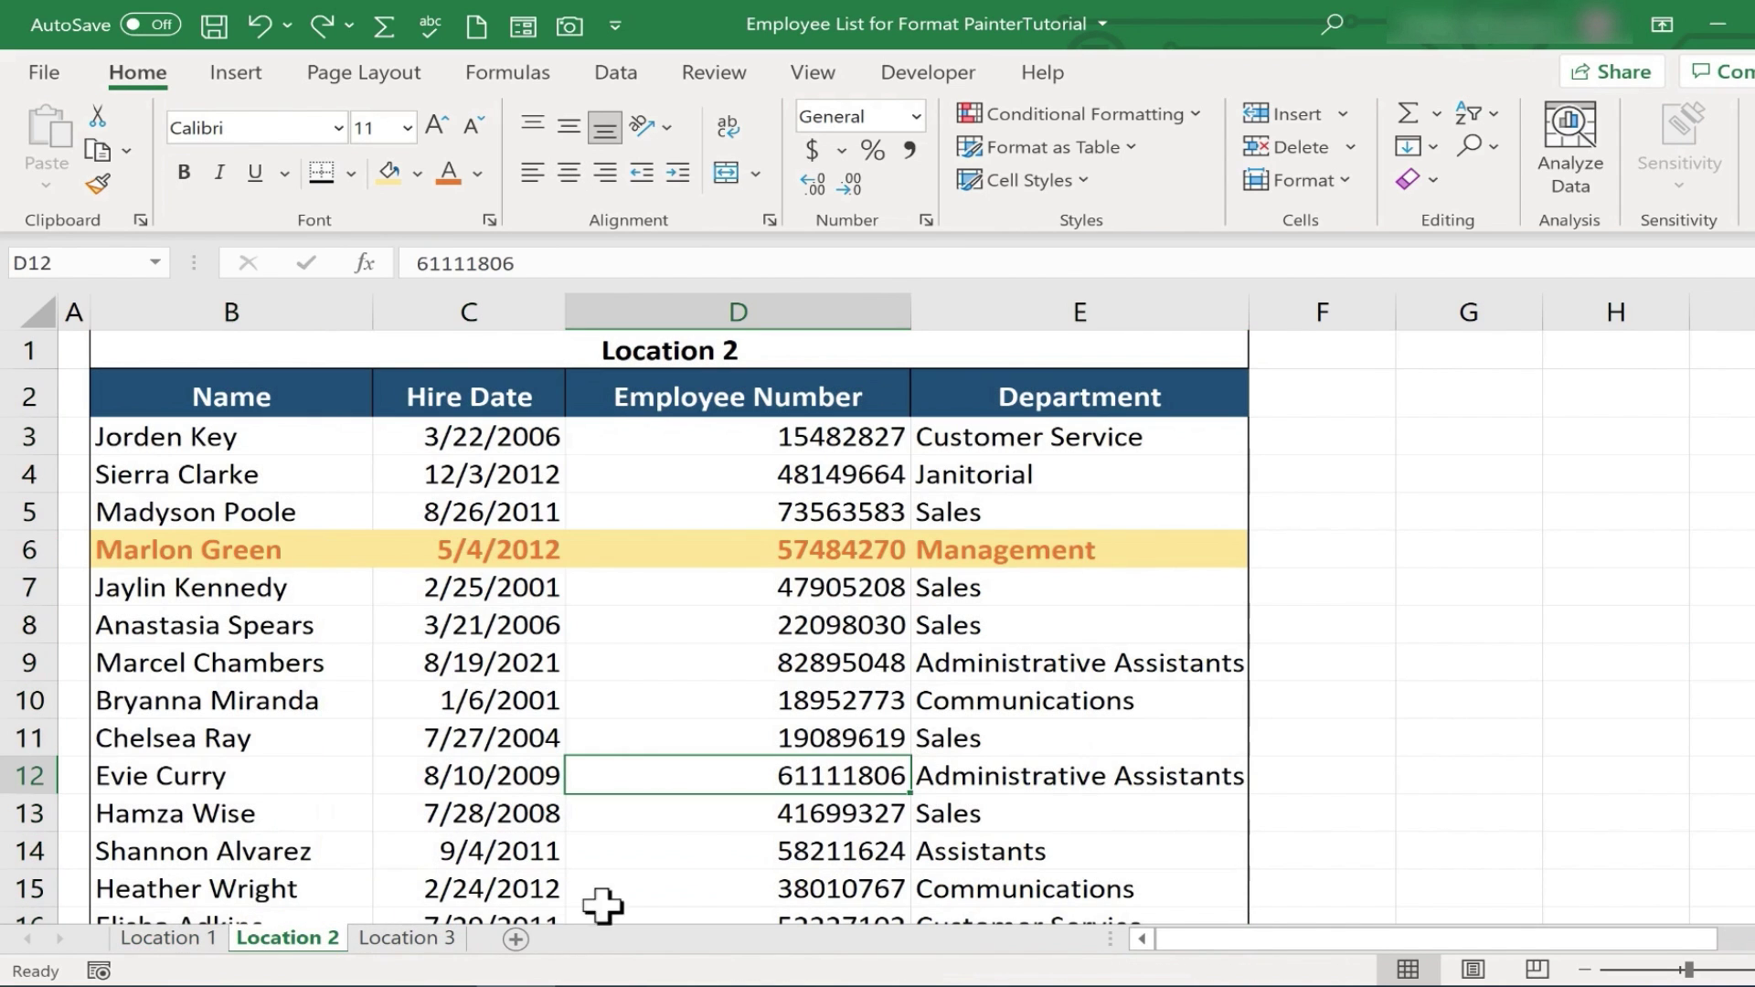
pyautogui.hotkey('ctrl', 'pageup')
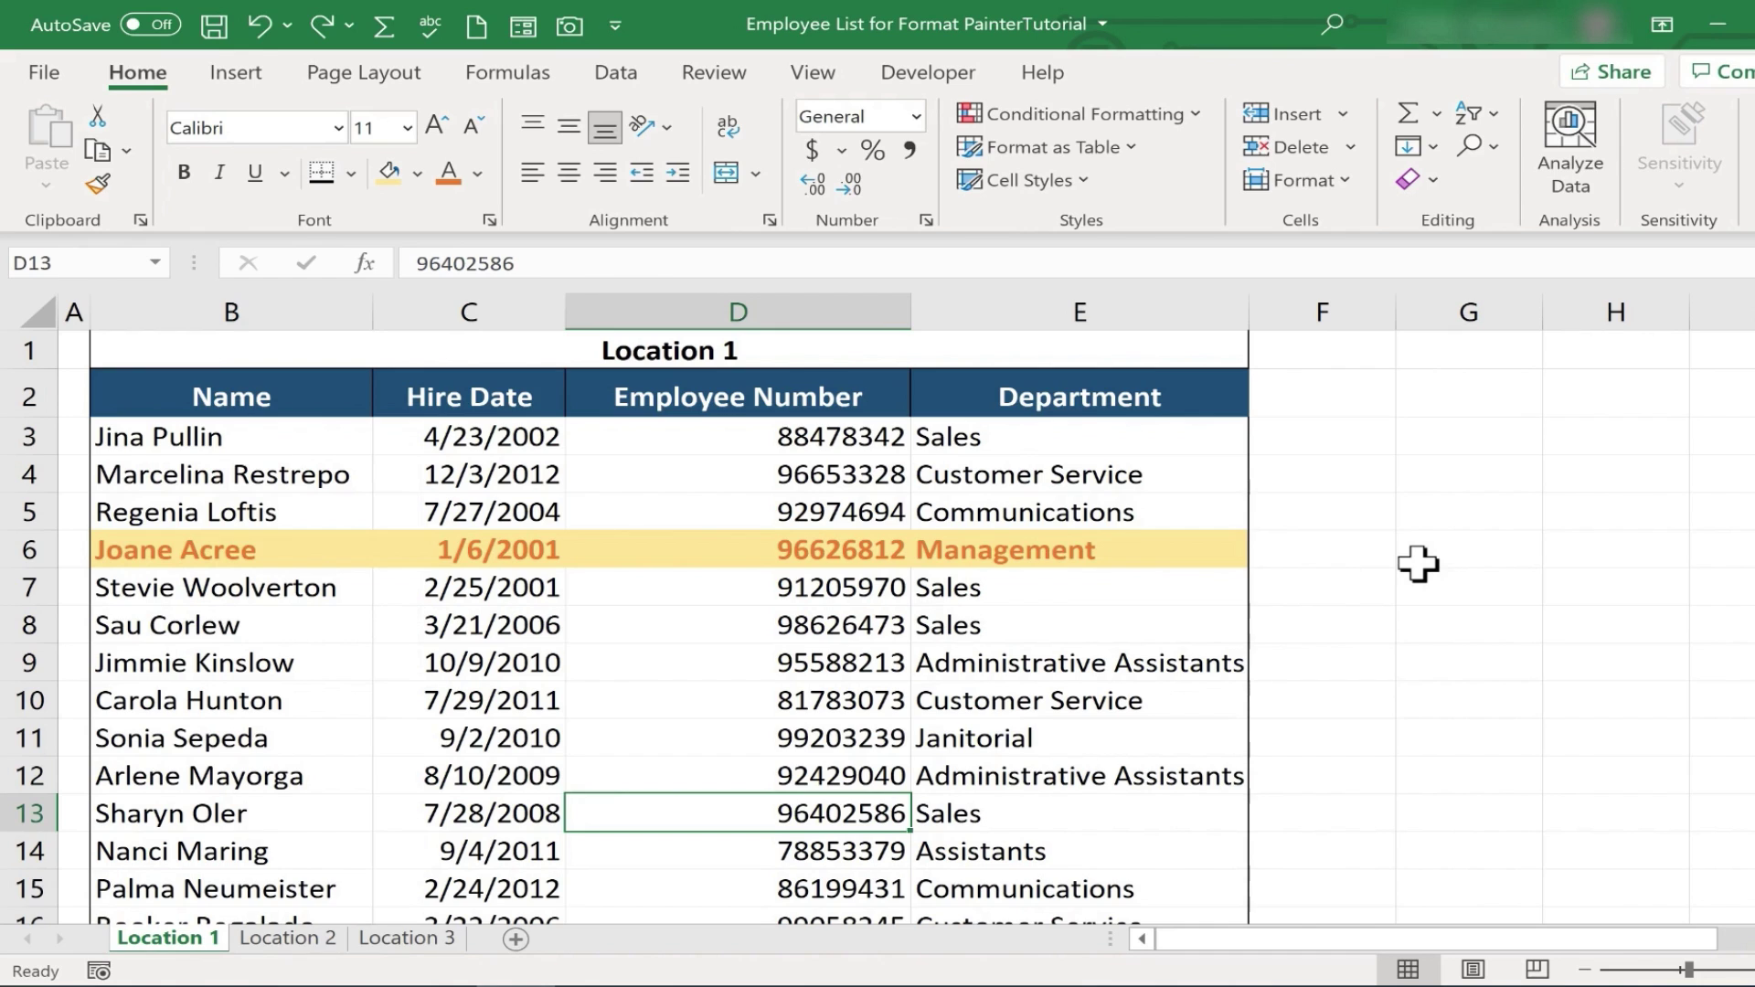
pyautogui.click(279, 942)
pyautogui.click(405, 942)
pyautogui.click(170, 940)
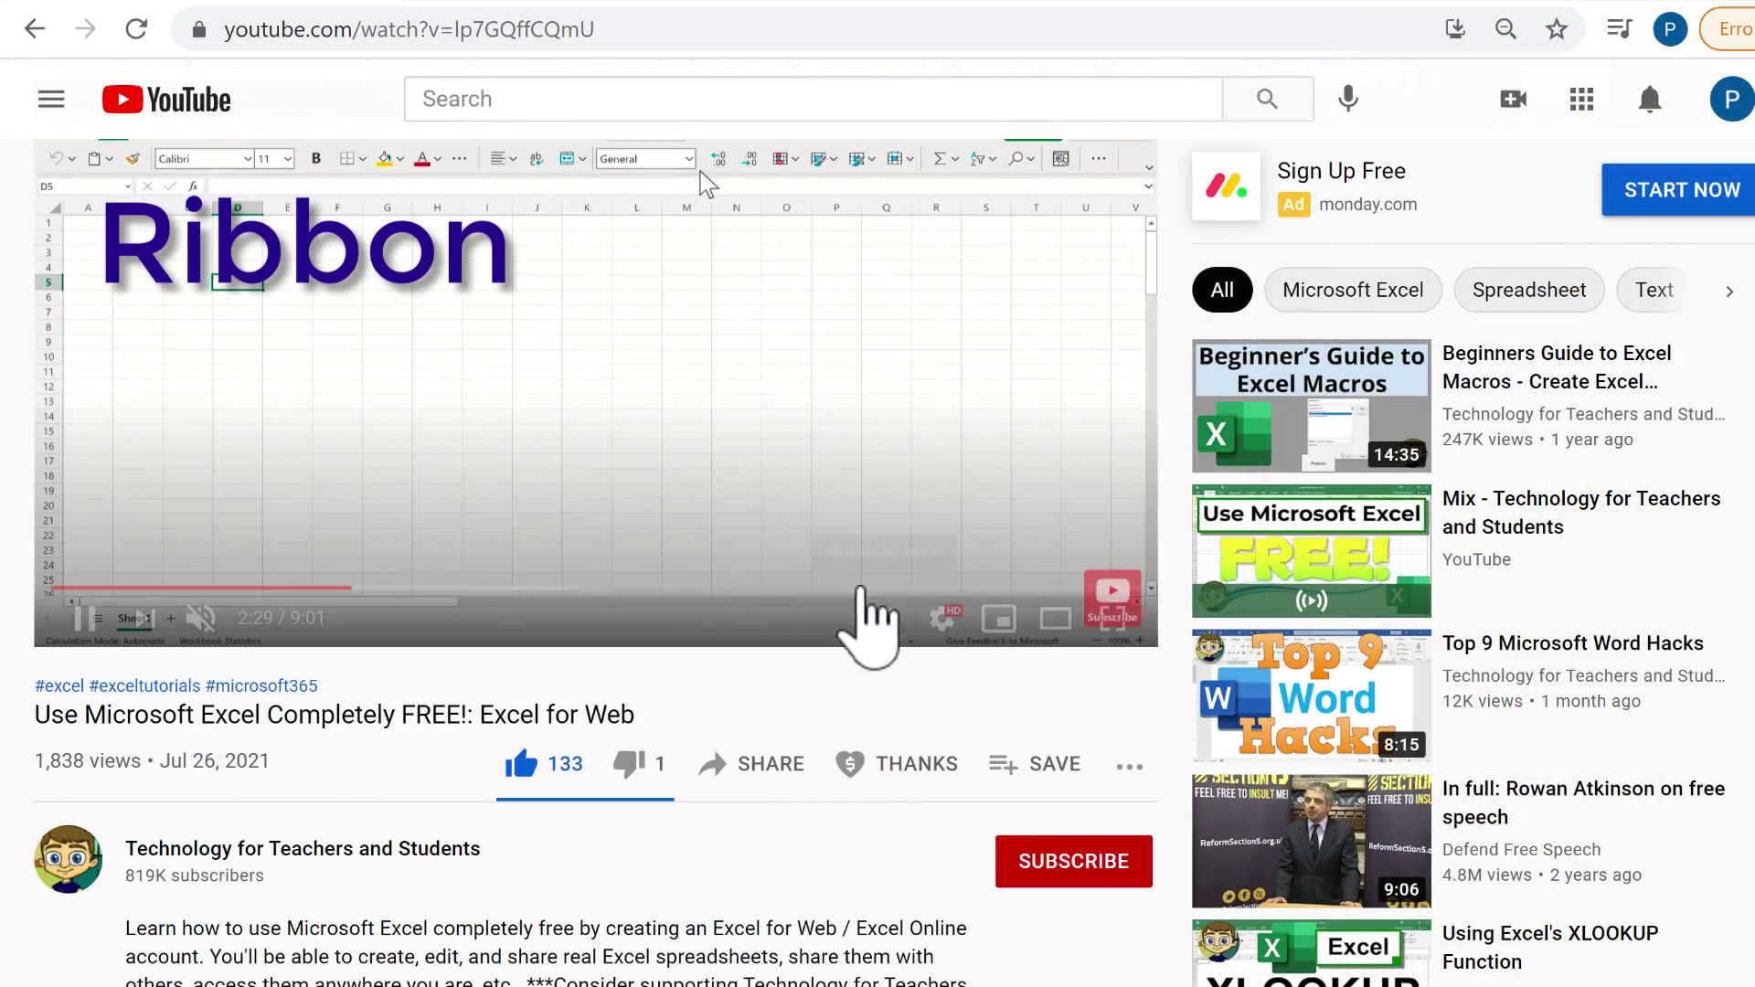
# Switch to the YouTube page of the Excel for Web video and open its Super Thanks options
pyautogui.click(932, 770)
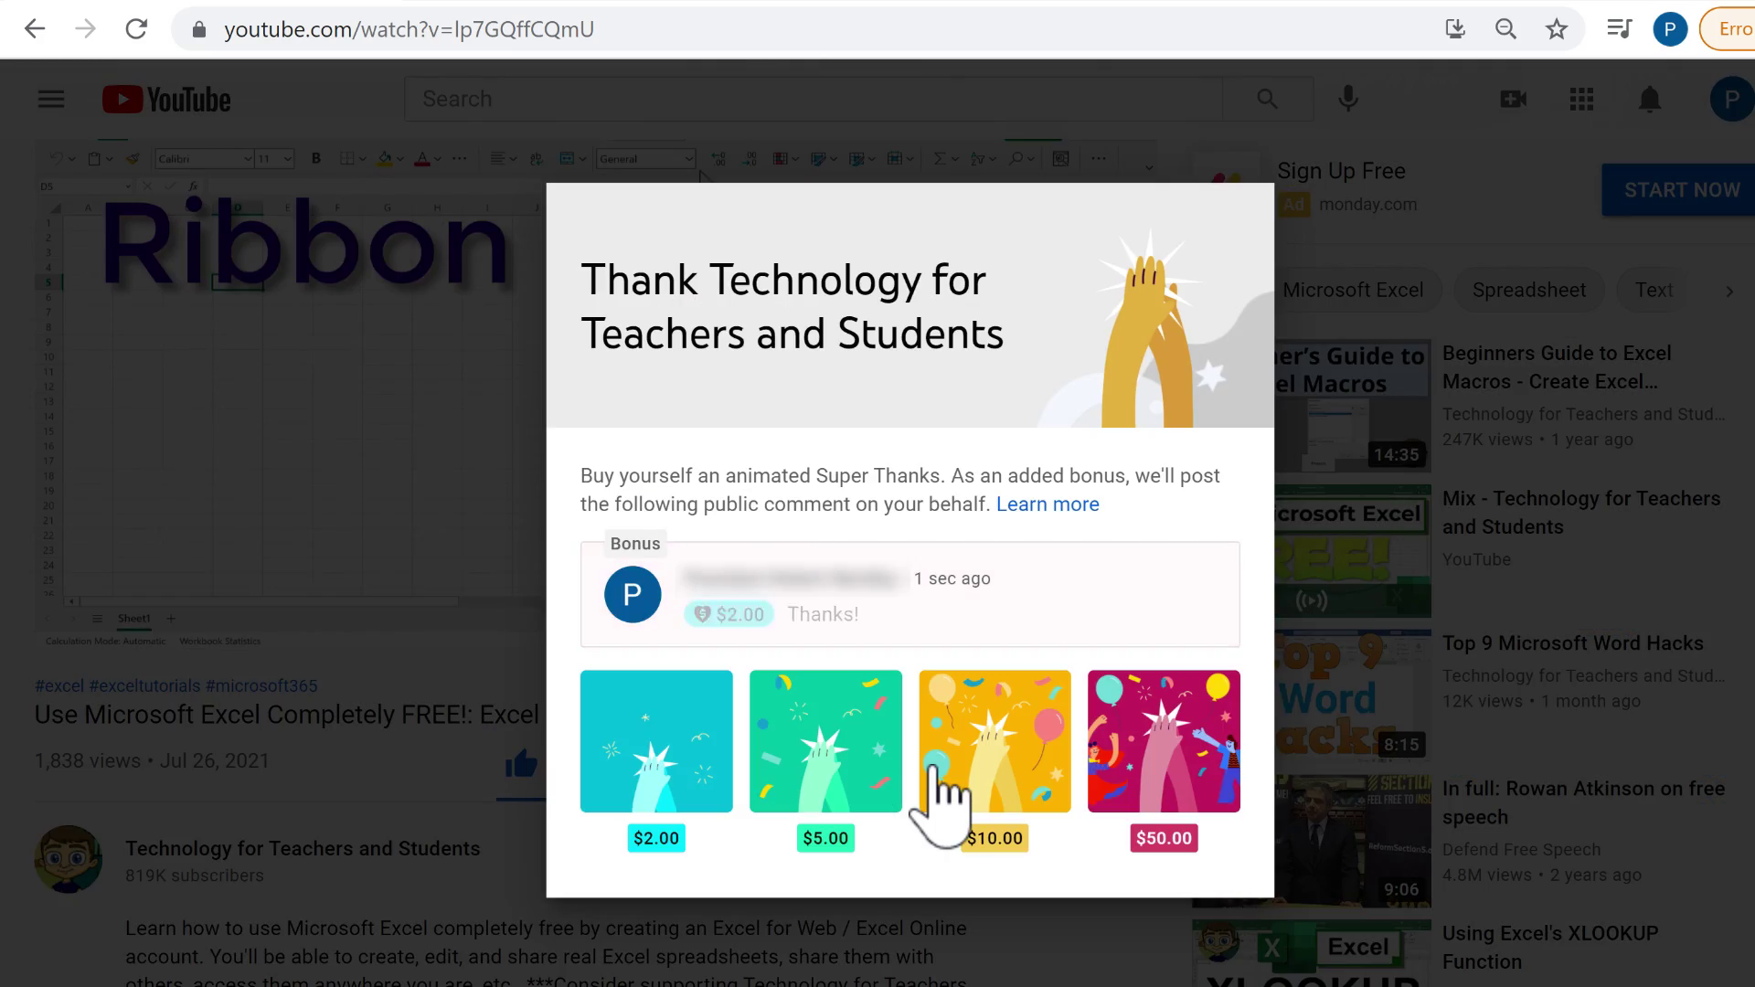